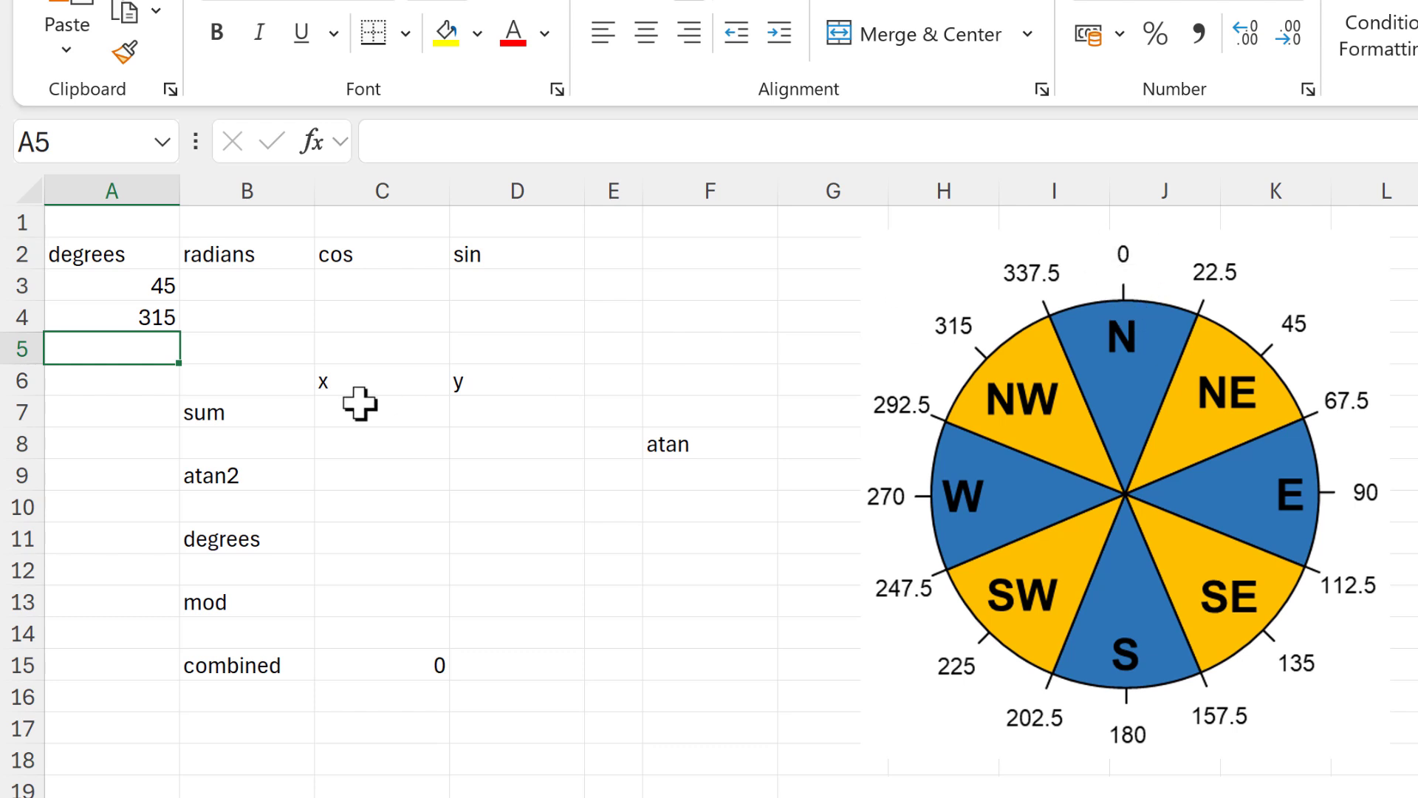
Enter =AVERAGE(A3:A4) in A6, giving 180 for the angles 45 and 315
left_click(113, 379)
type("=")
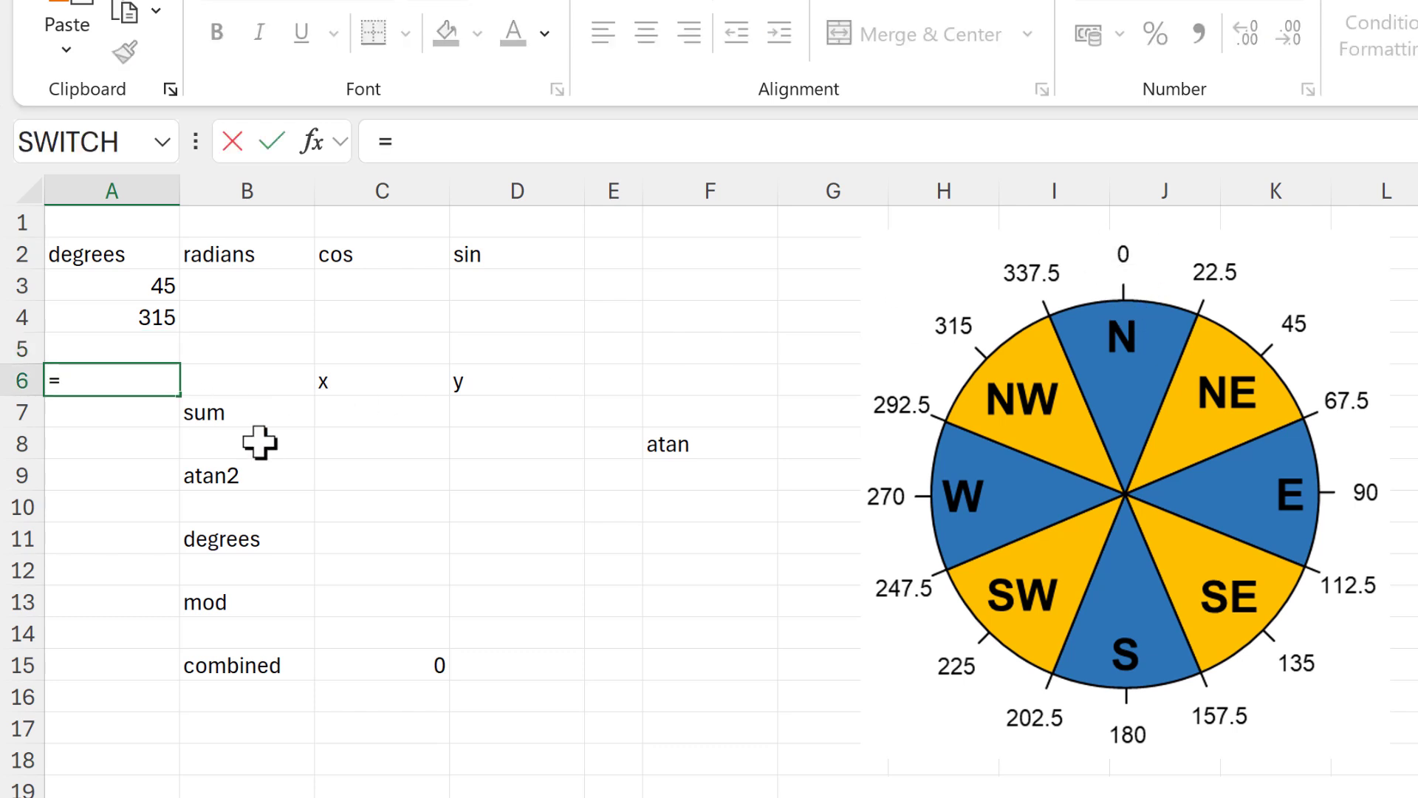
type("aver")
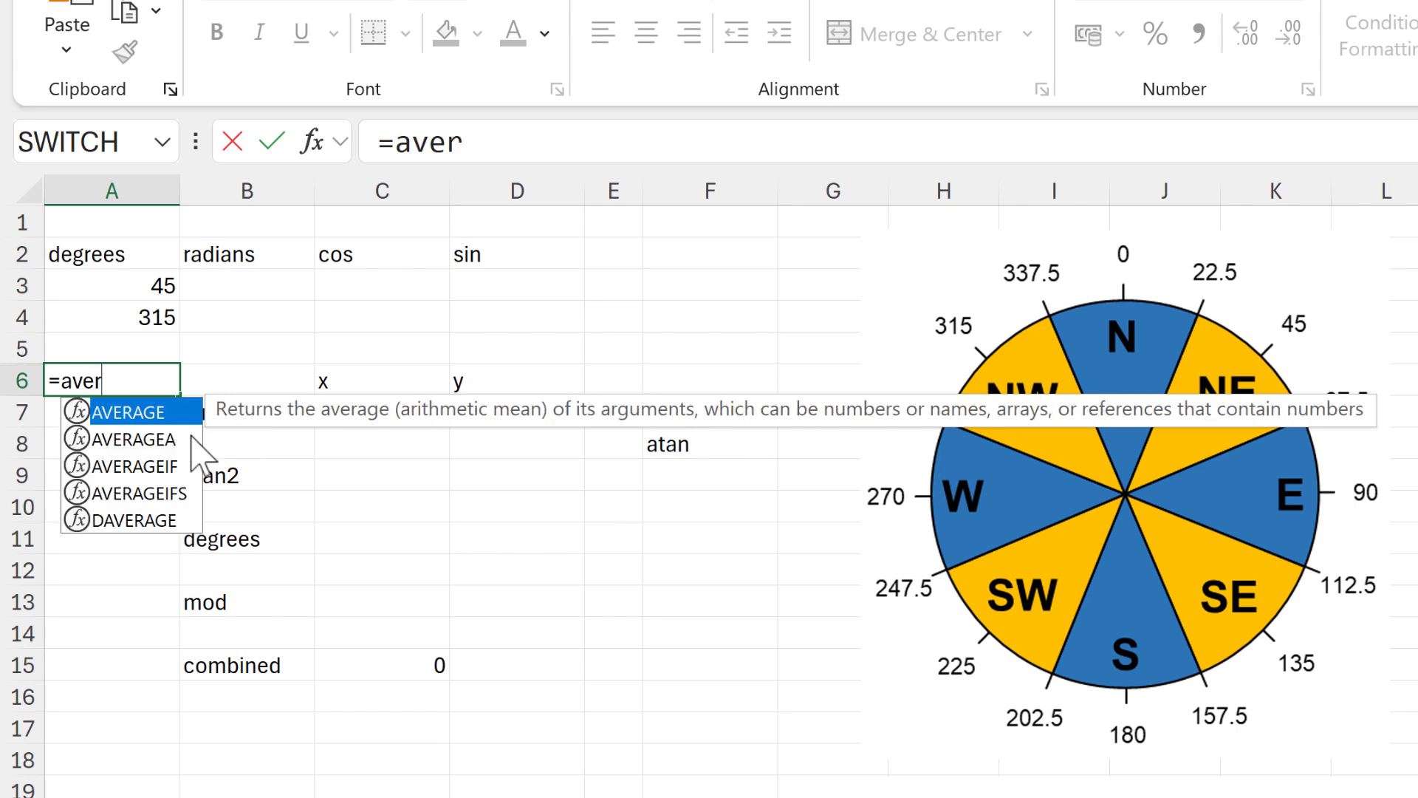
double_click(133, 411)
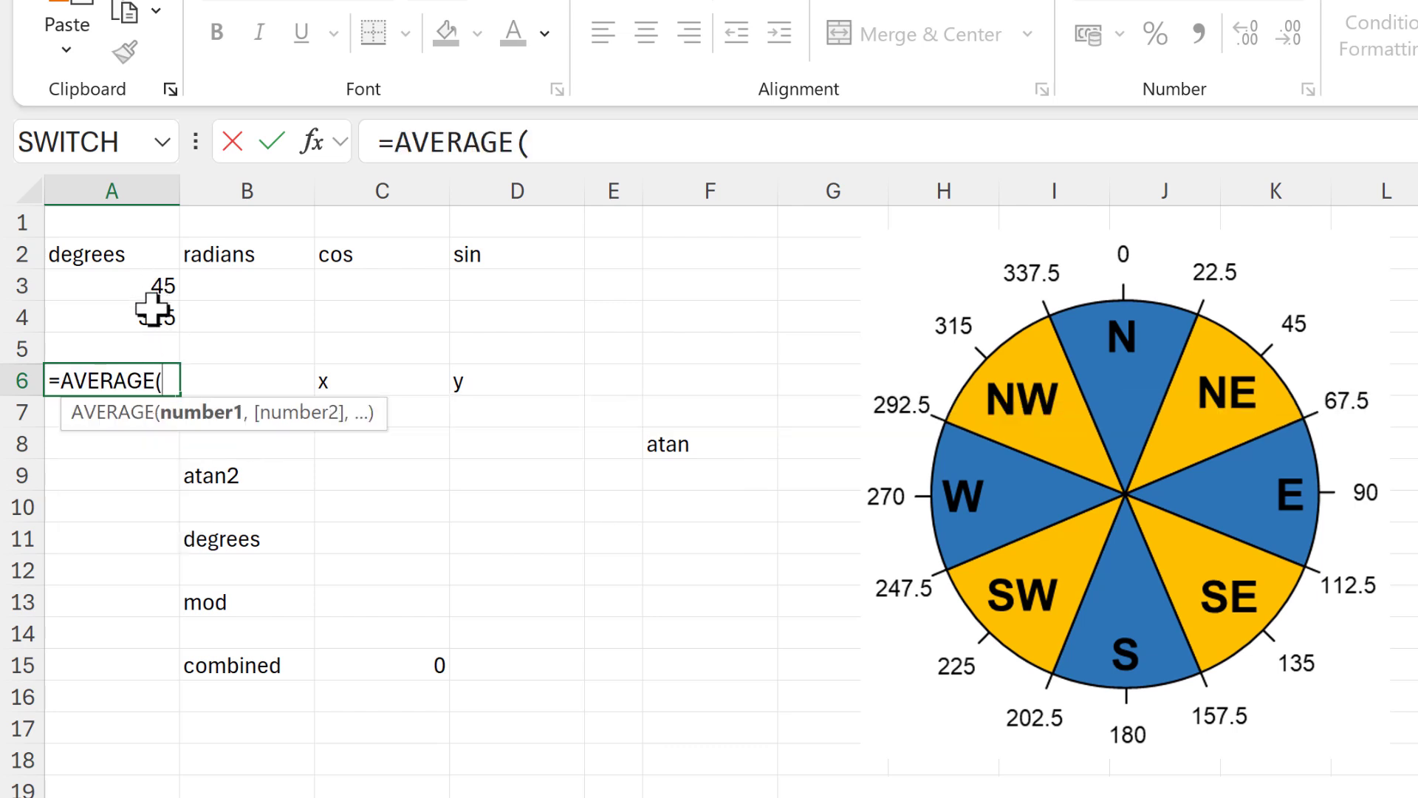
left_click_drag(154, 287, 154, 318)
key("Return")
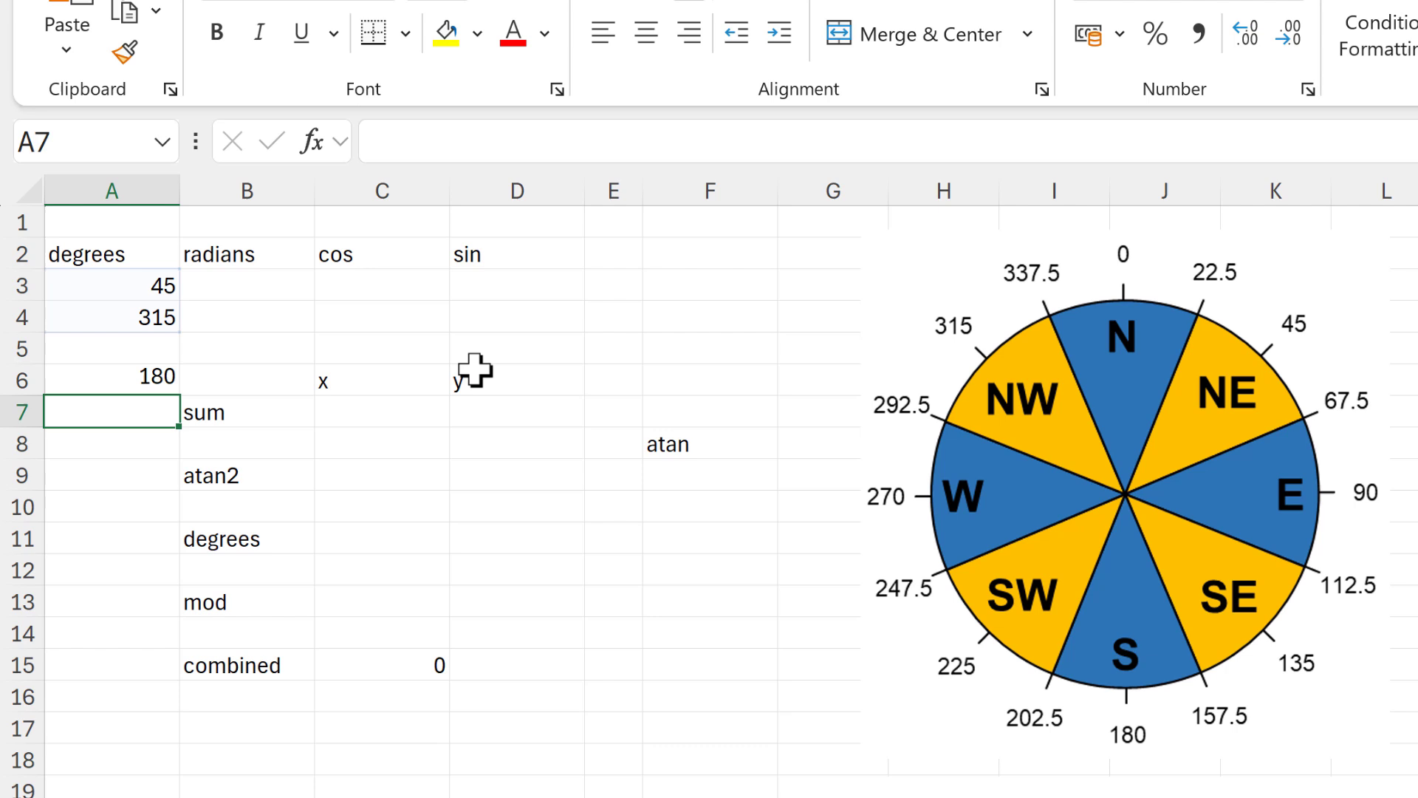
left_click_drag(153, 284, 148, 318)
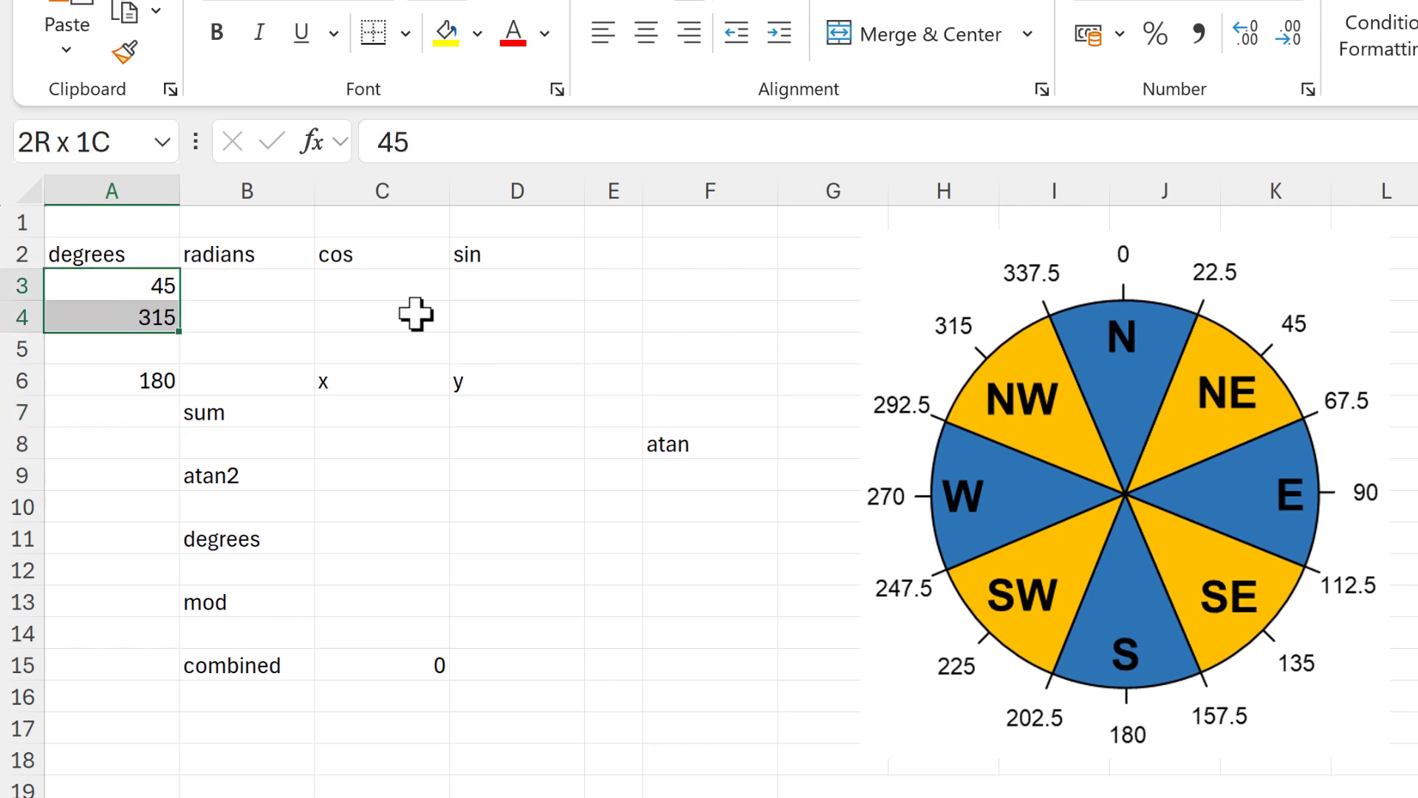
left_click(277, 281)
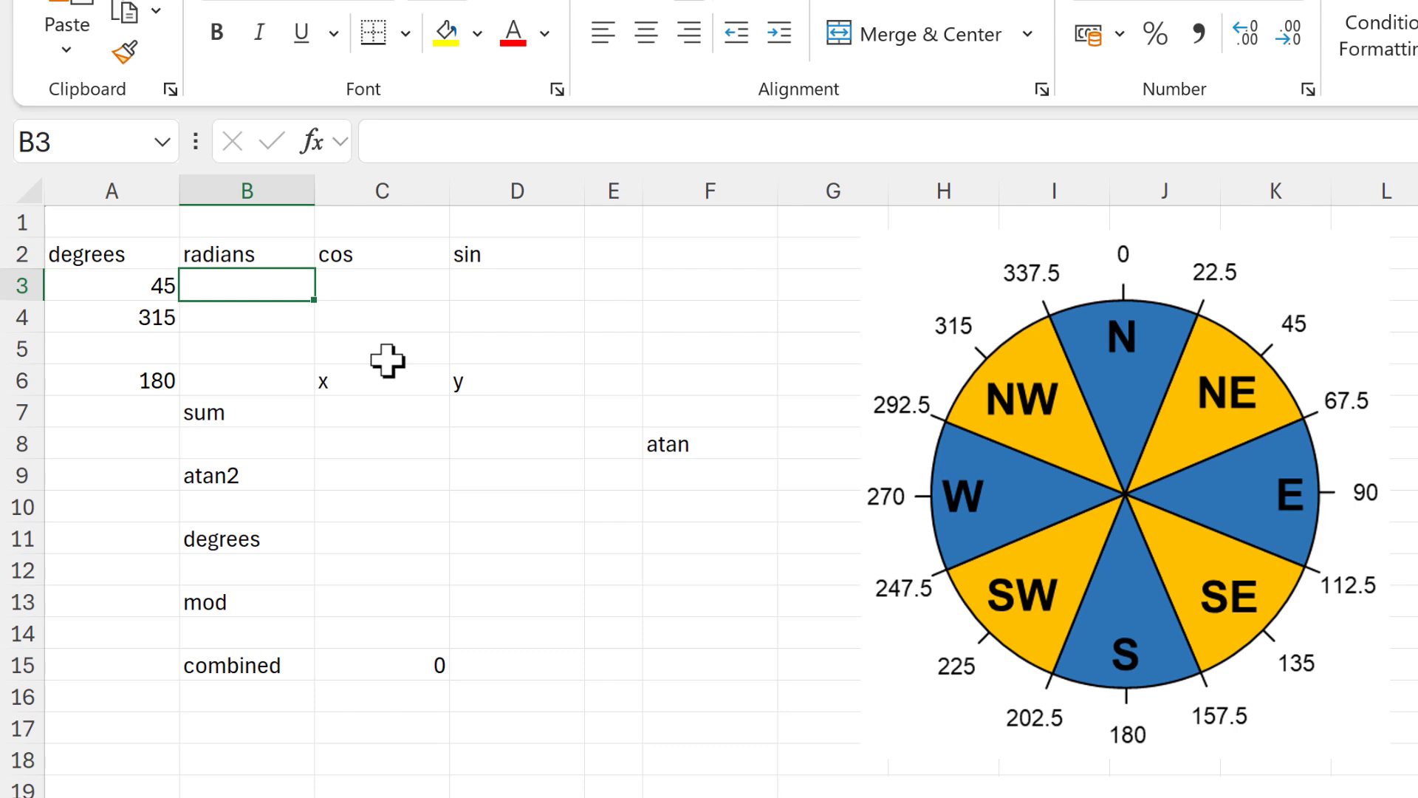
Enter =RADIANS(A3:A4) in B3 to convert both angles to radians
type("=ra")
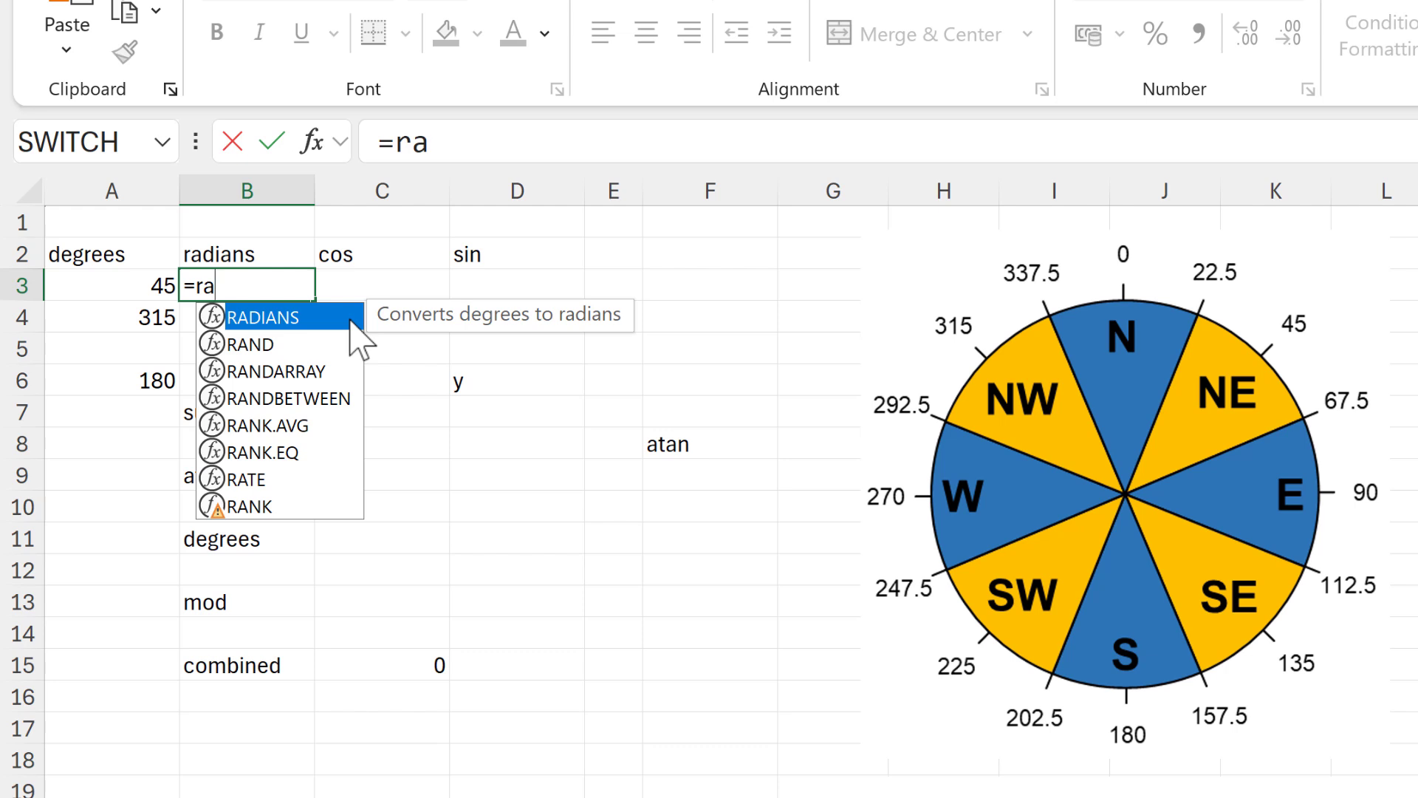
double_click(352, 320)
left_click_drag(87, 282, 99, 311)
key("Return")
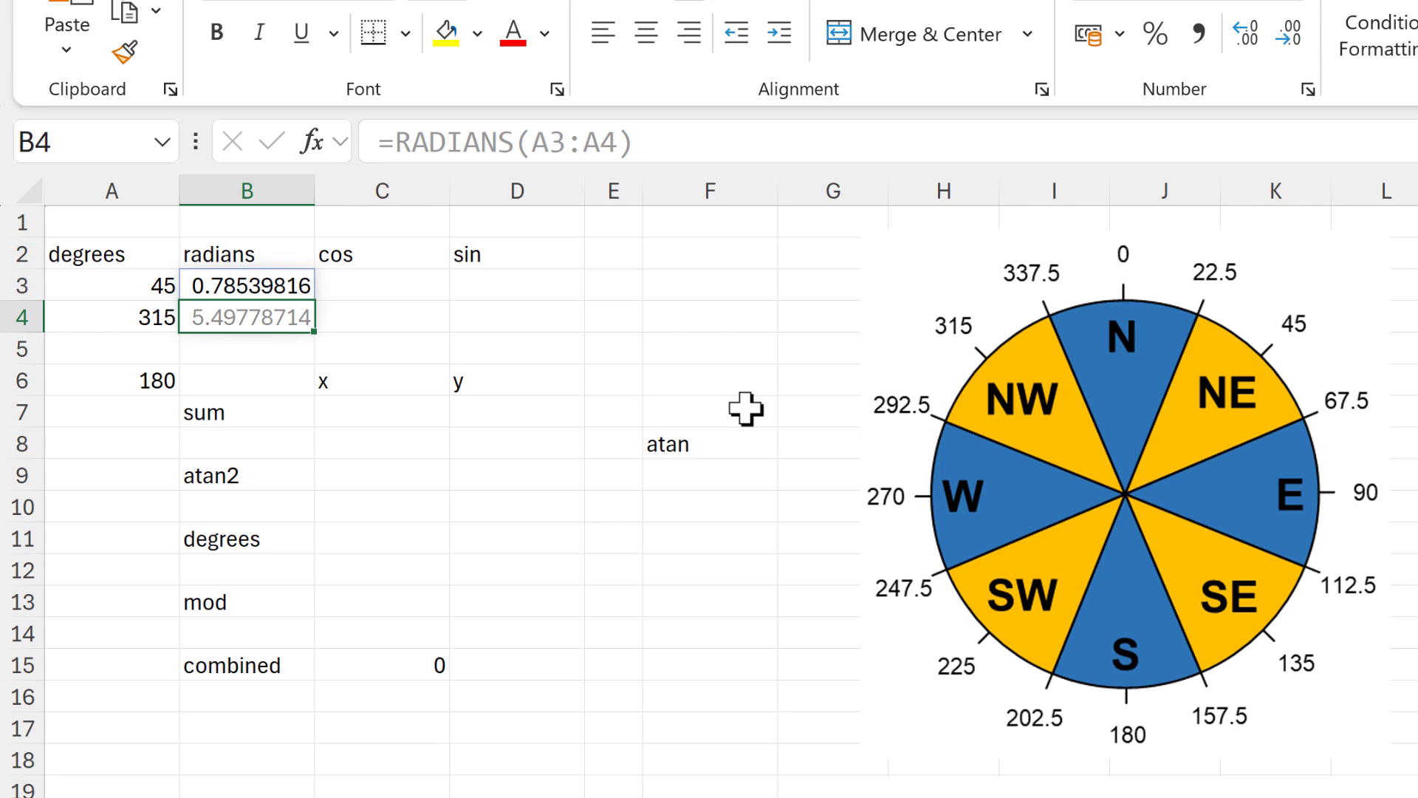
Check the conversion with =A3*PI()/180 in F3, returning 0.78539816, and review the radians results
left_click(670, 292)
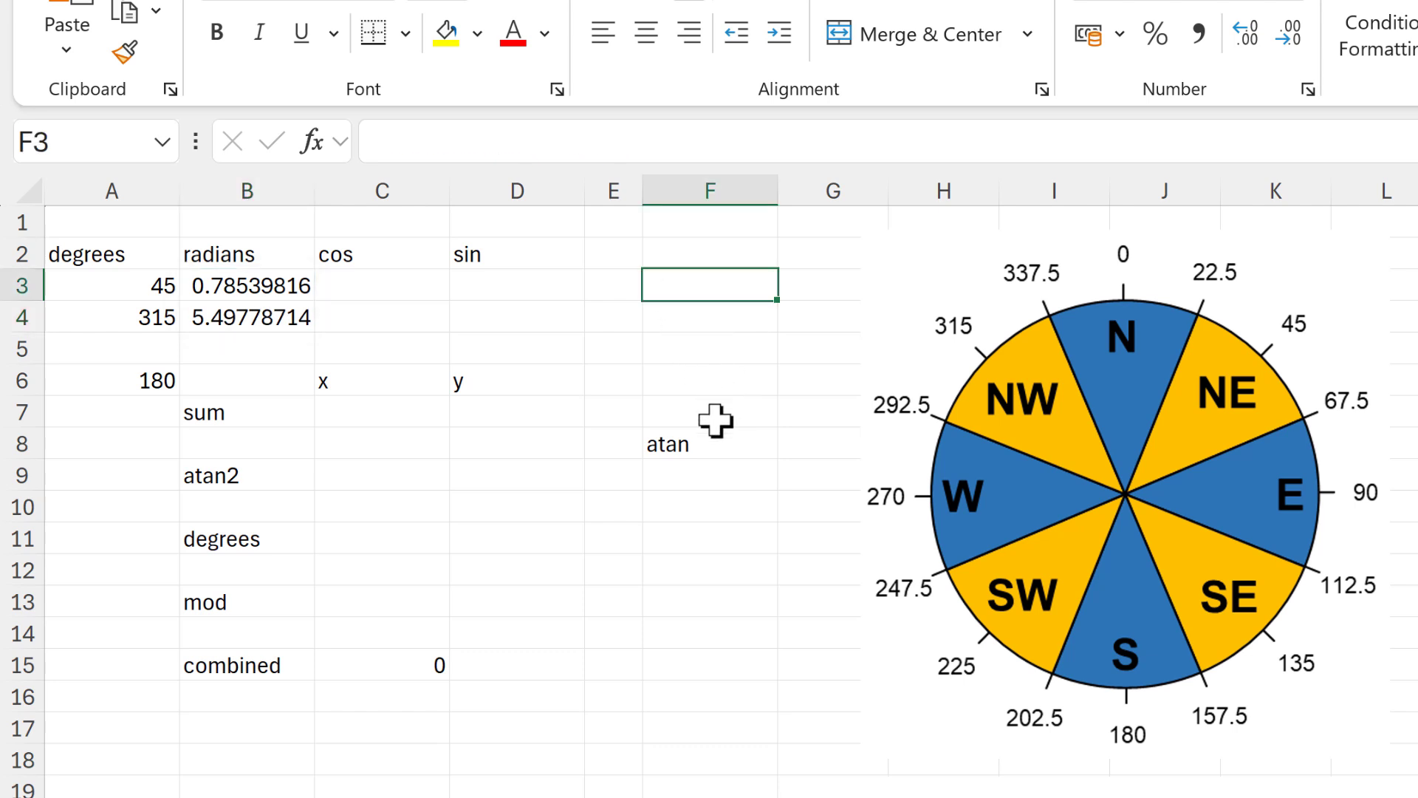
type("=")
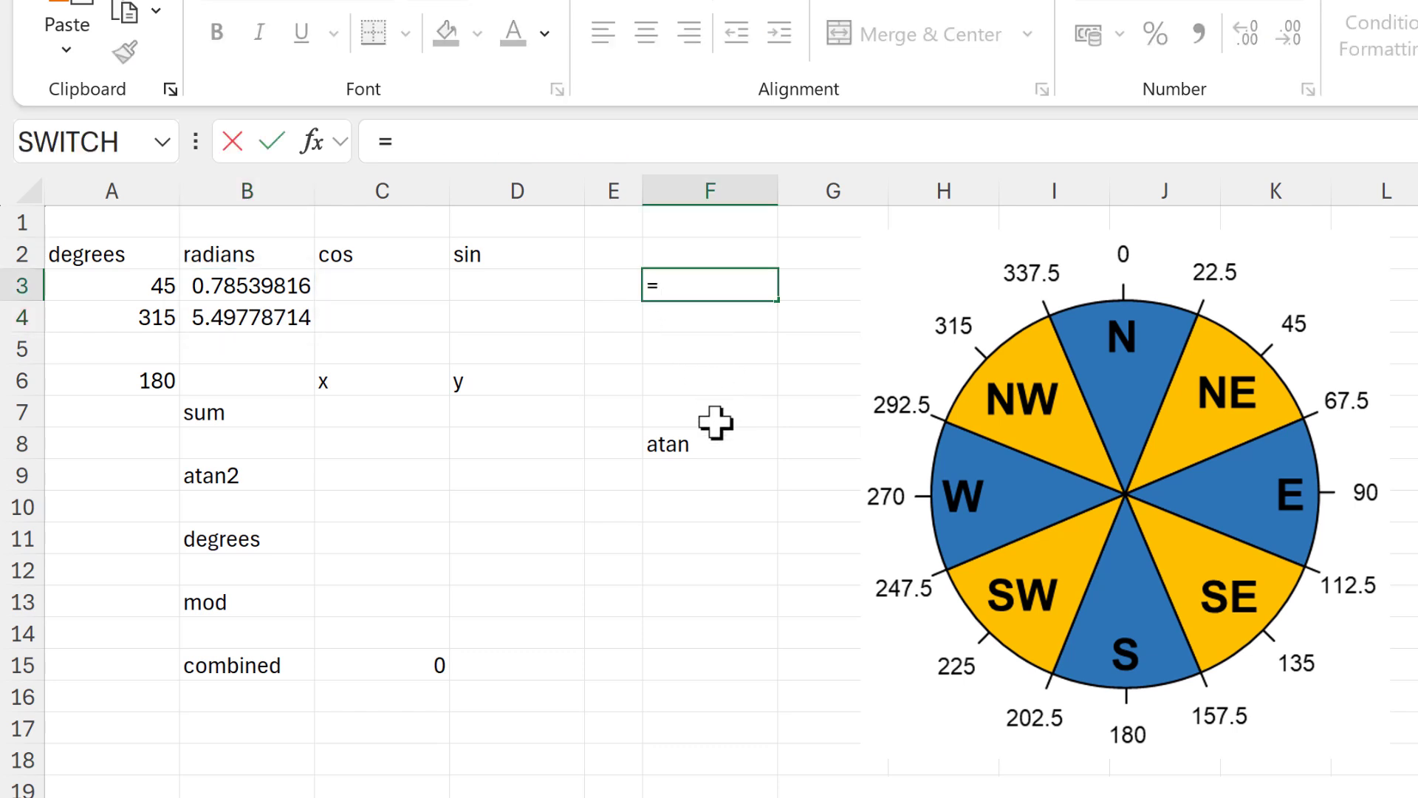
left_click(87, 283)
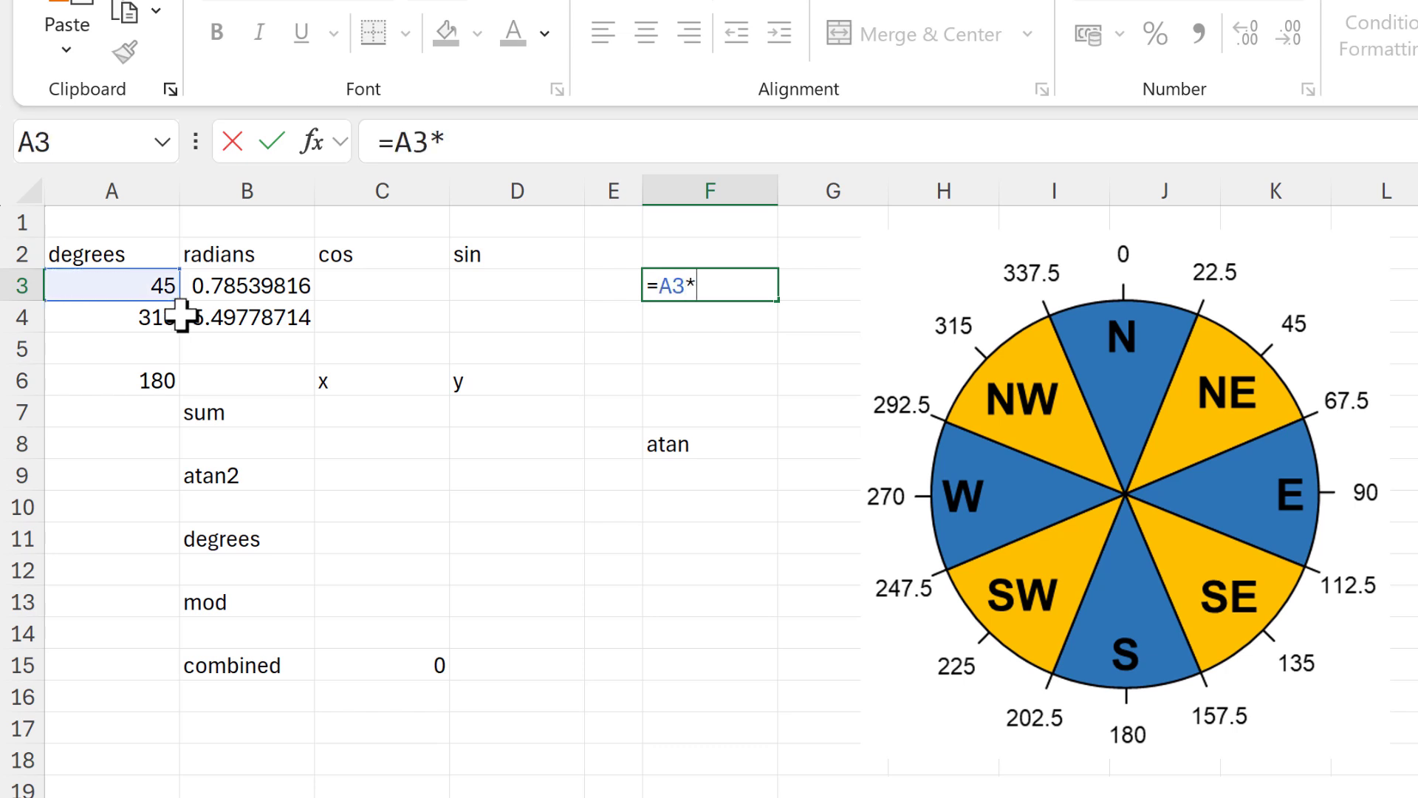
type("*PI(")
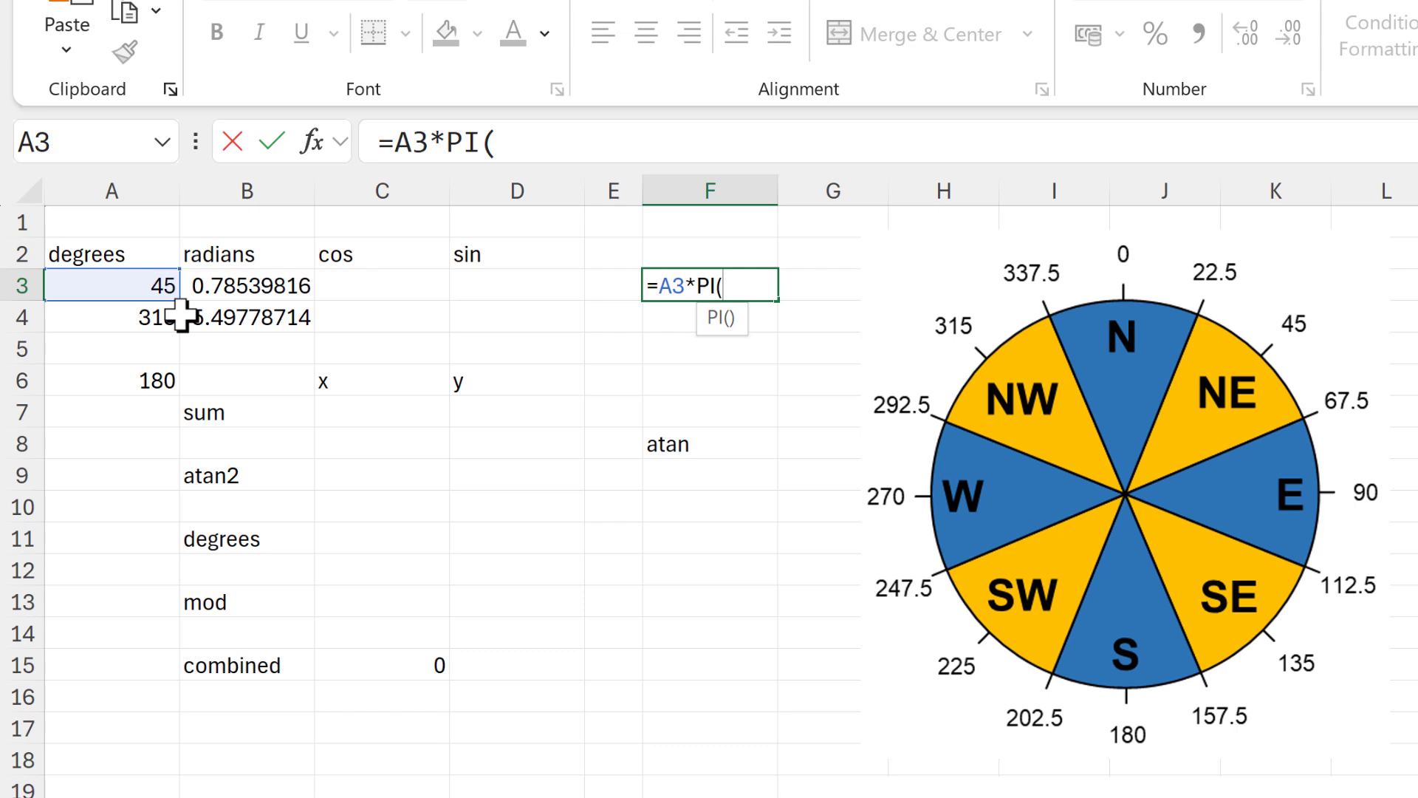
type(")/180")
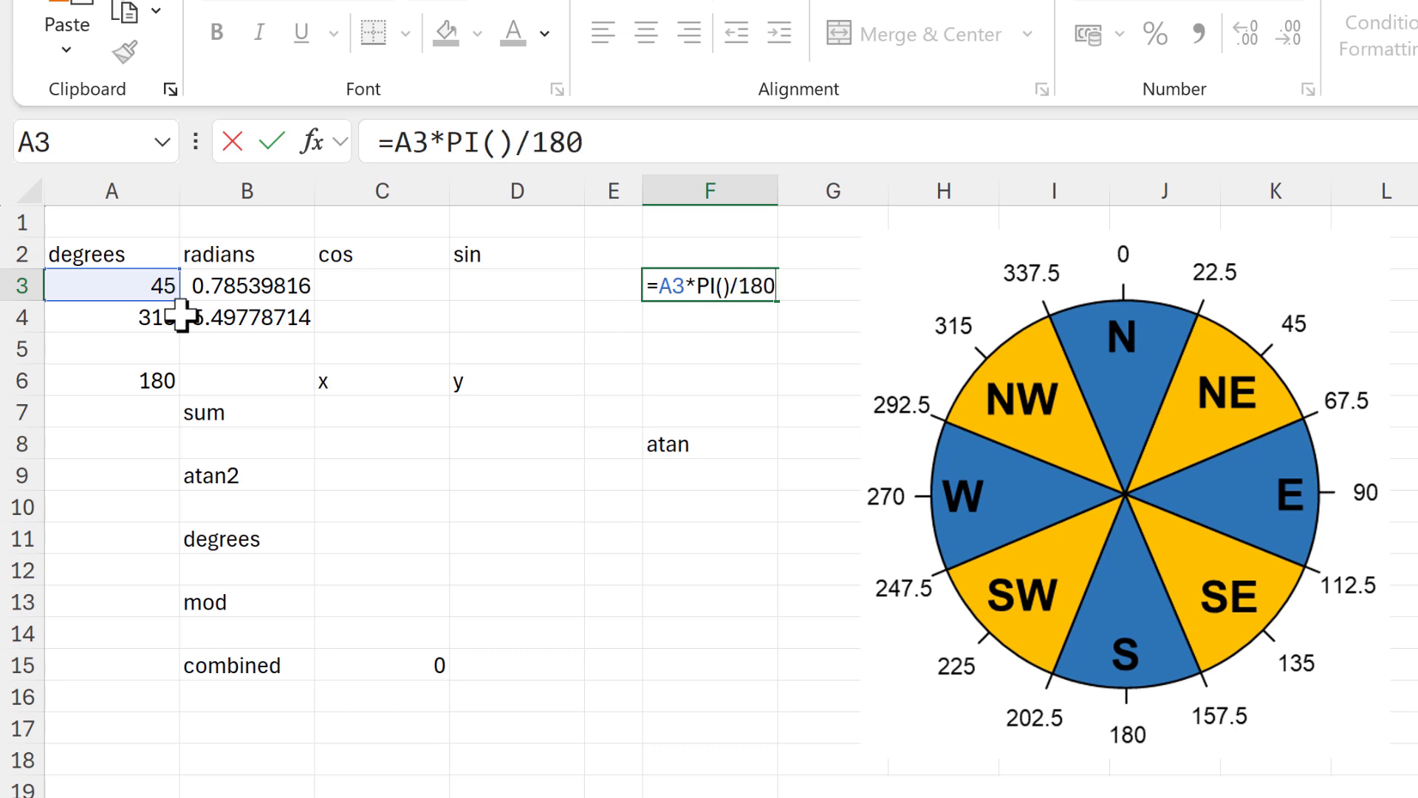
key("Return")
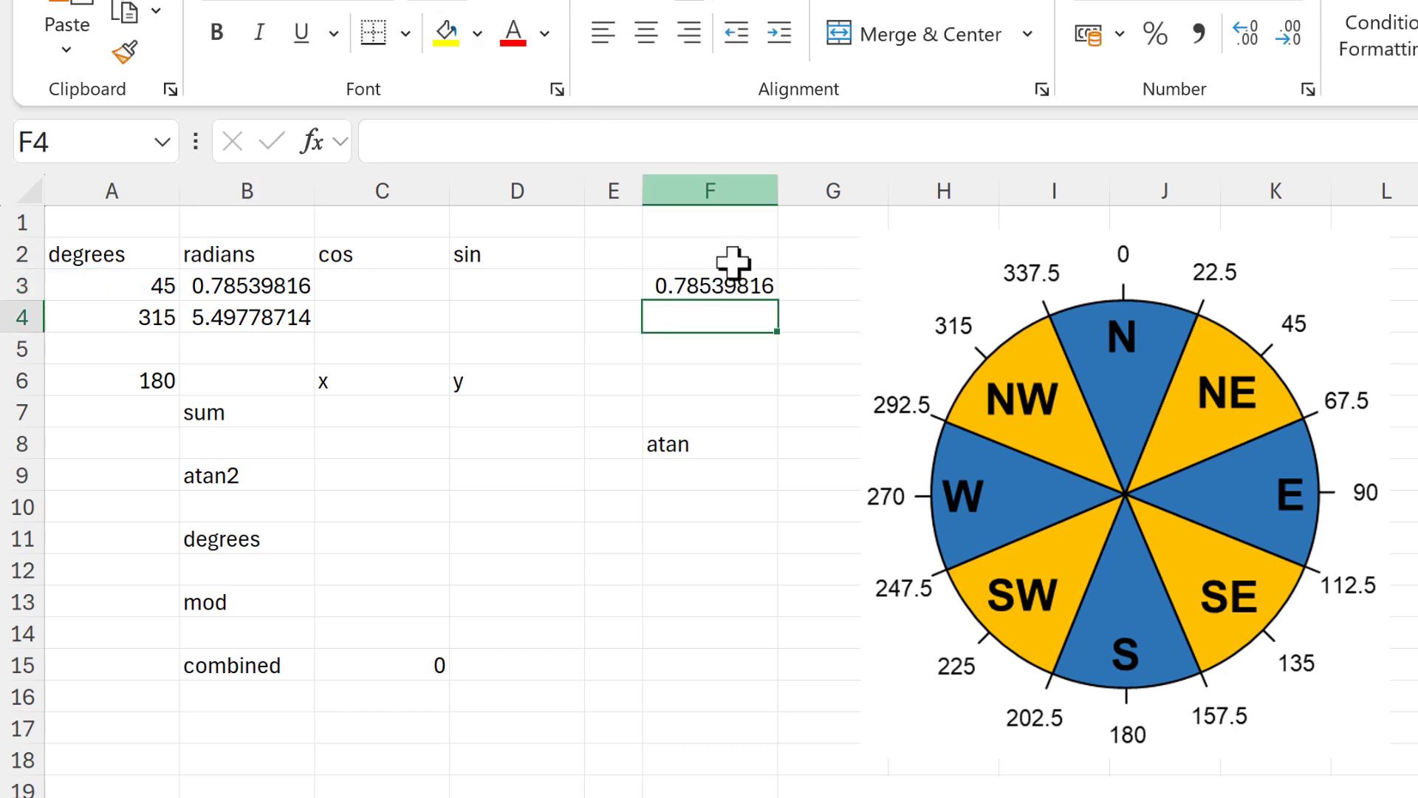
key("Up")
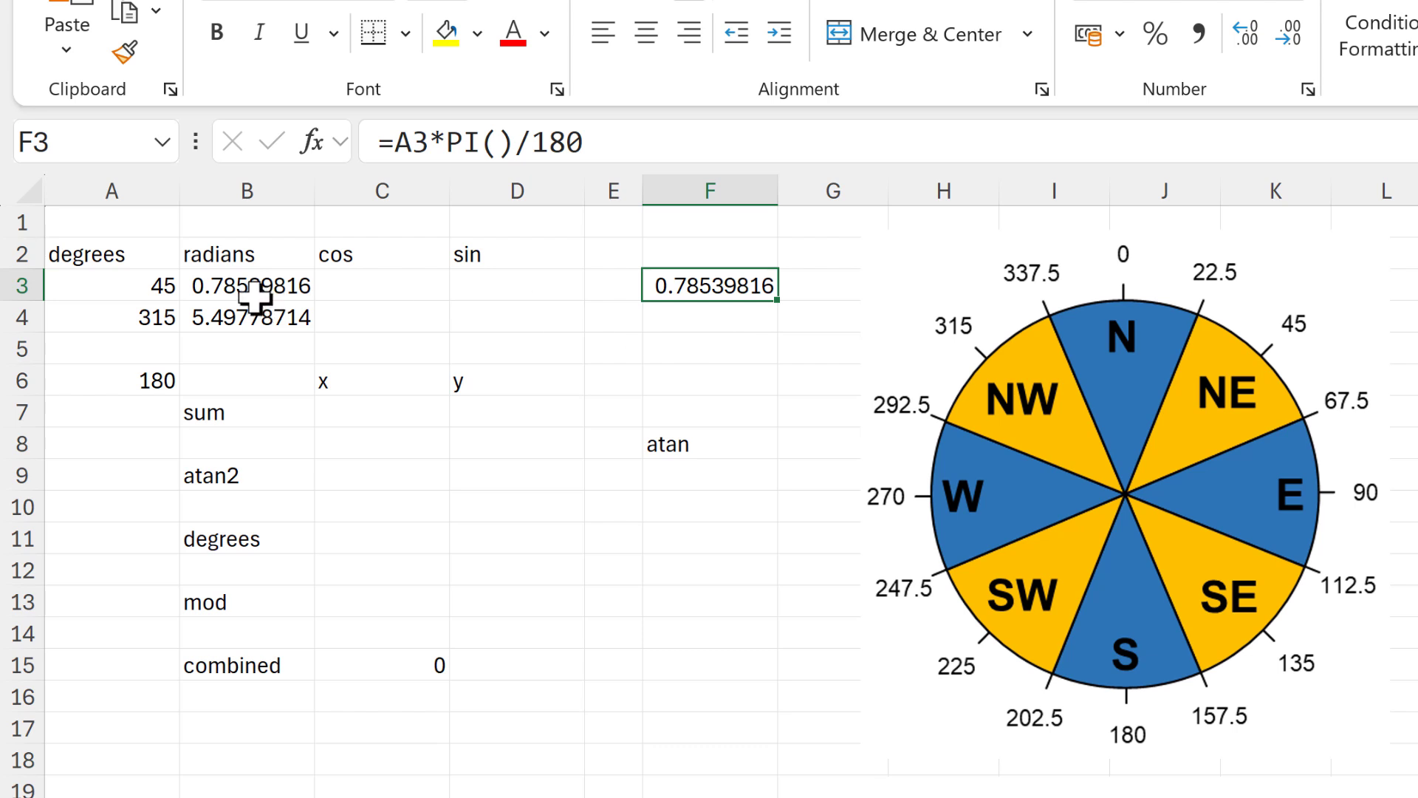
left_click_drag(255, 295, 255, 318)
Enter =COS(B3#) in C3 for the cosines of both radian values
left_click(405, 291)
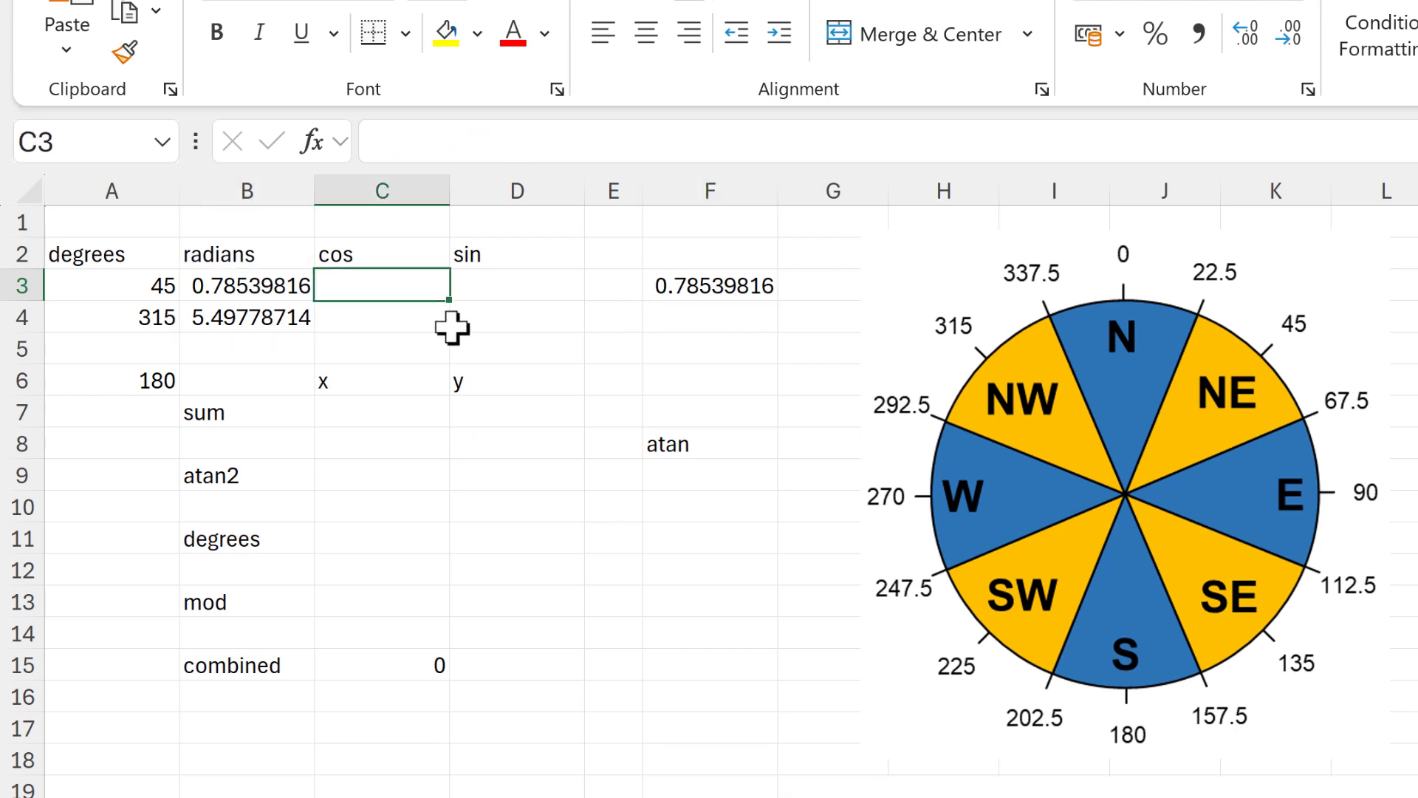
type("=cos")
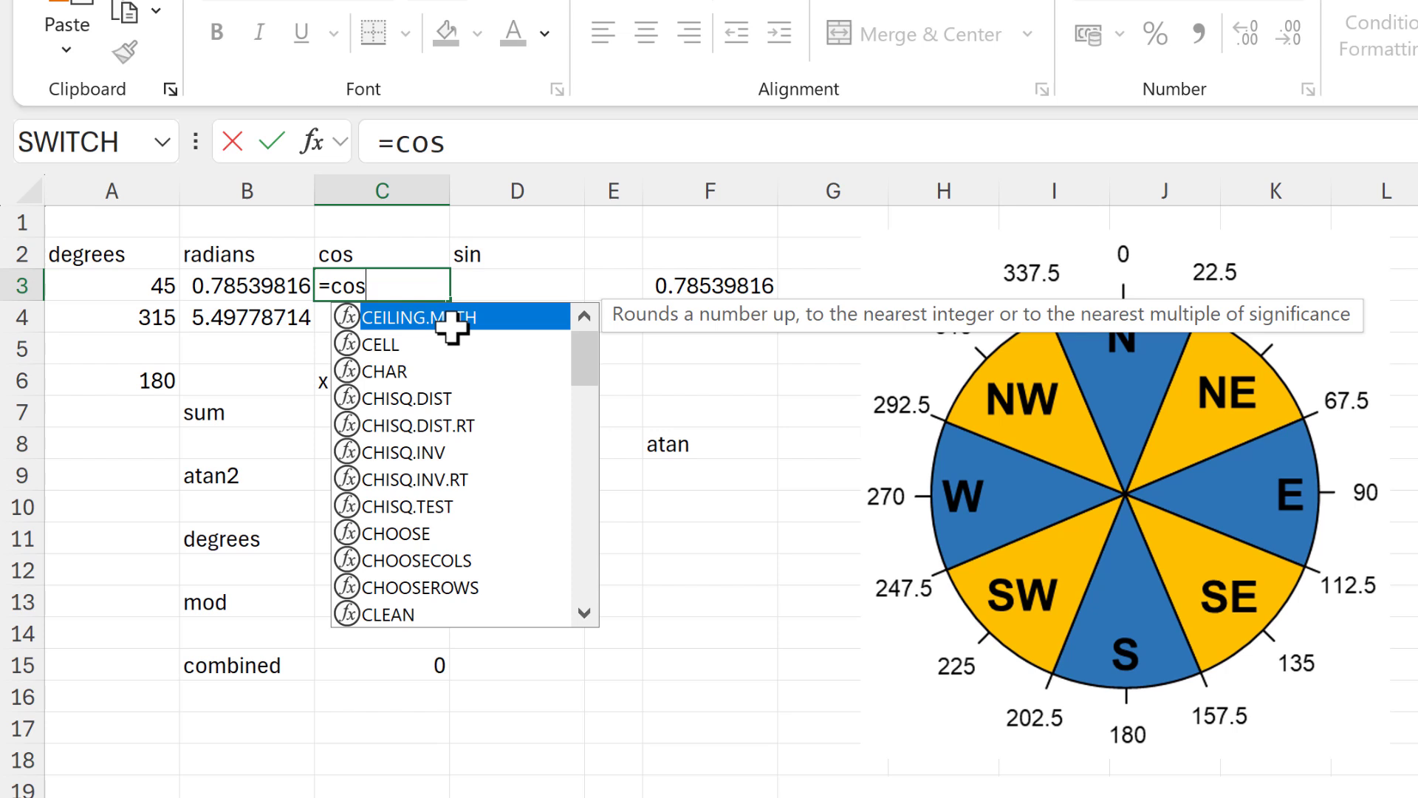
key("Tab")
left_click_drag(280, 285, 285, 319)
key("Return")
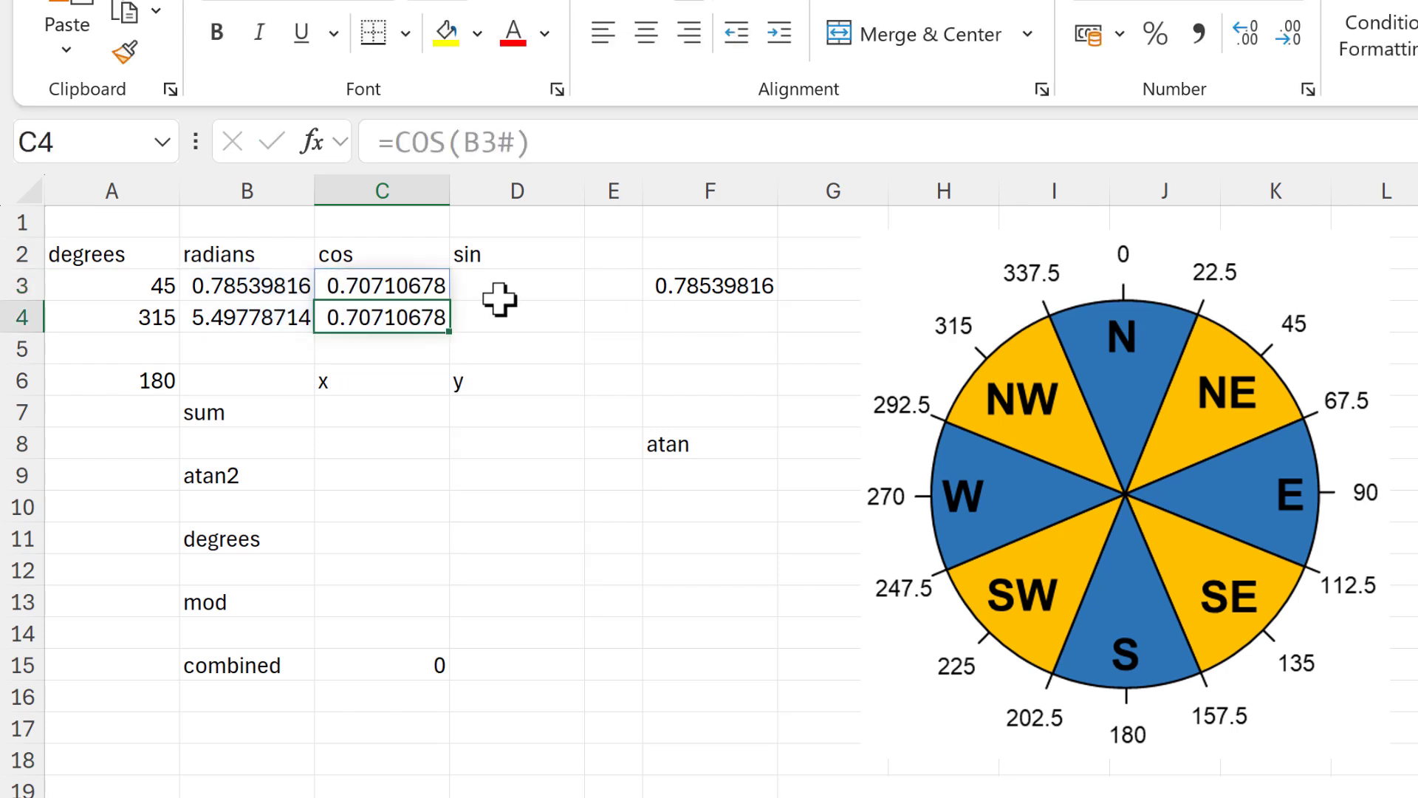
Enter =SIN(B3#) in D3 for the sines of both radian values
left_click(543, 294)
type("=sin")
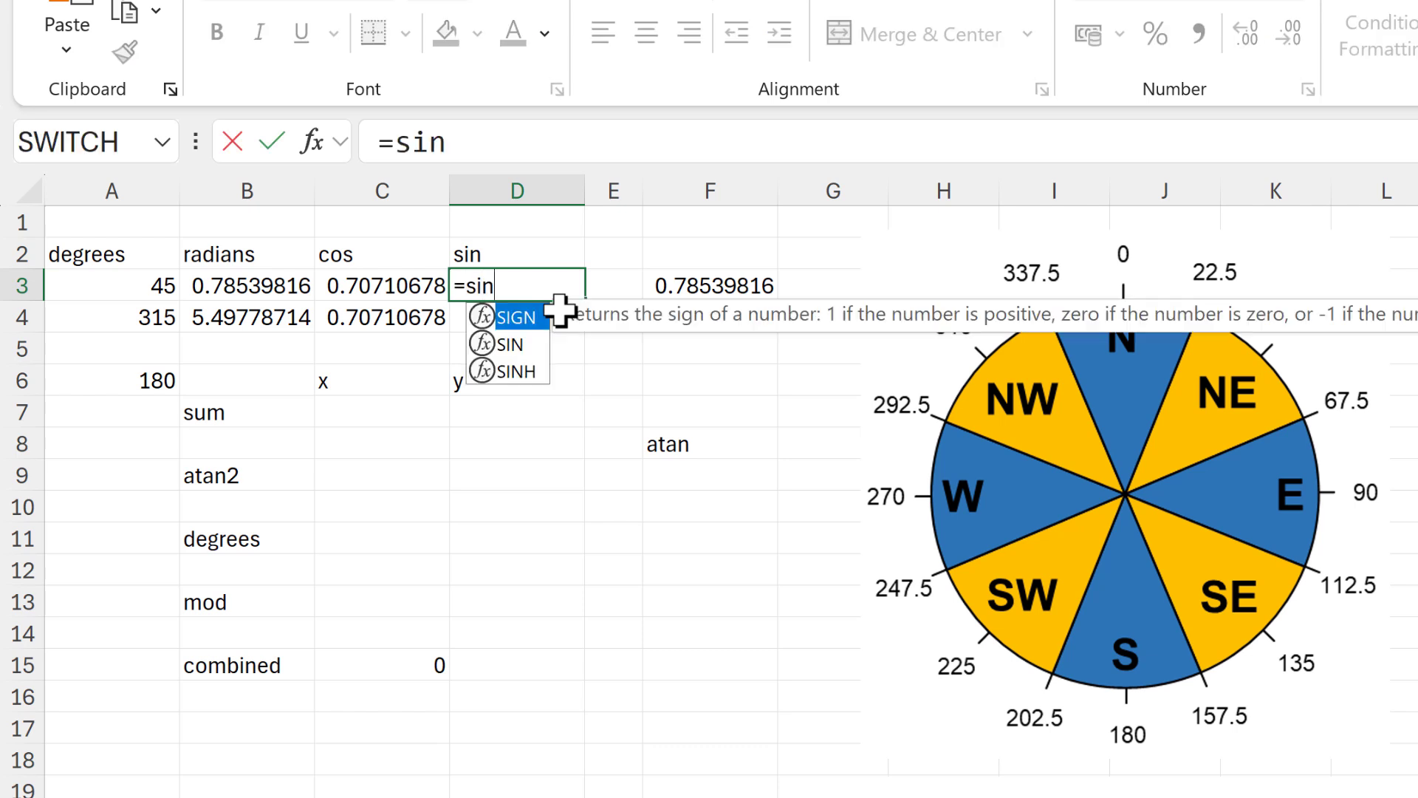
key("Tab")
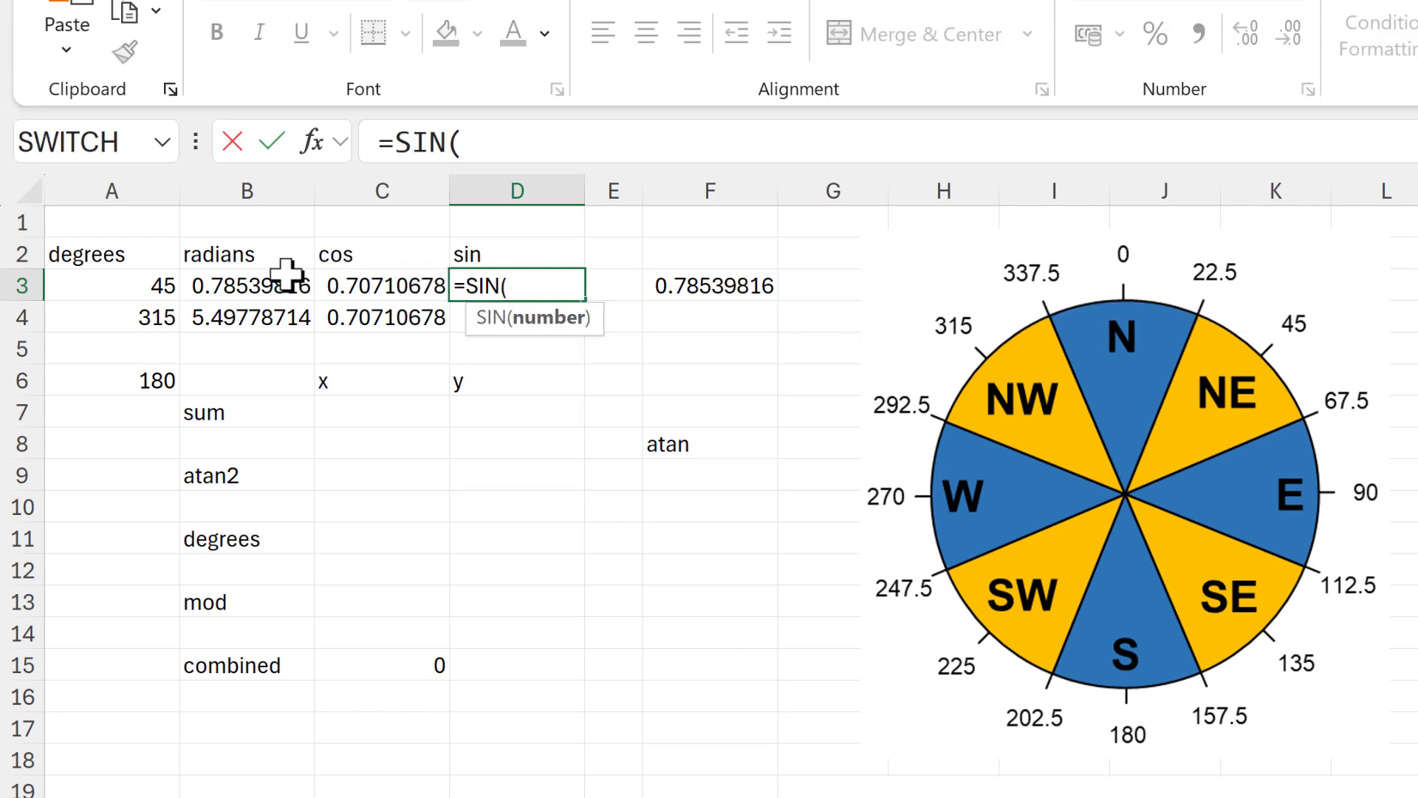
left_click_drag(283, 279, 281, 303)
key("Return")
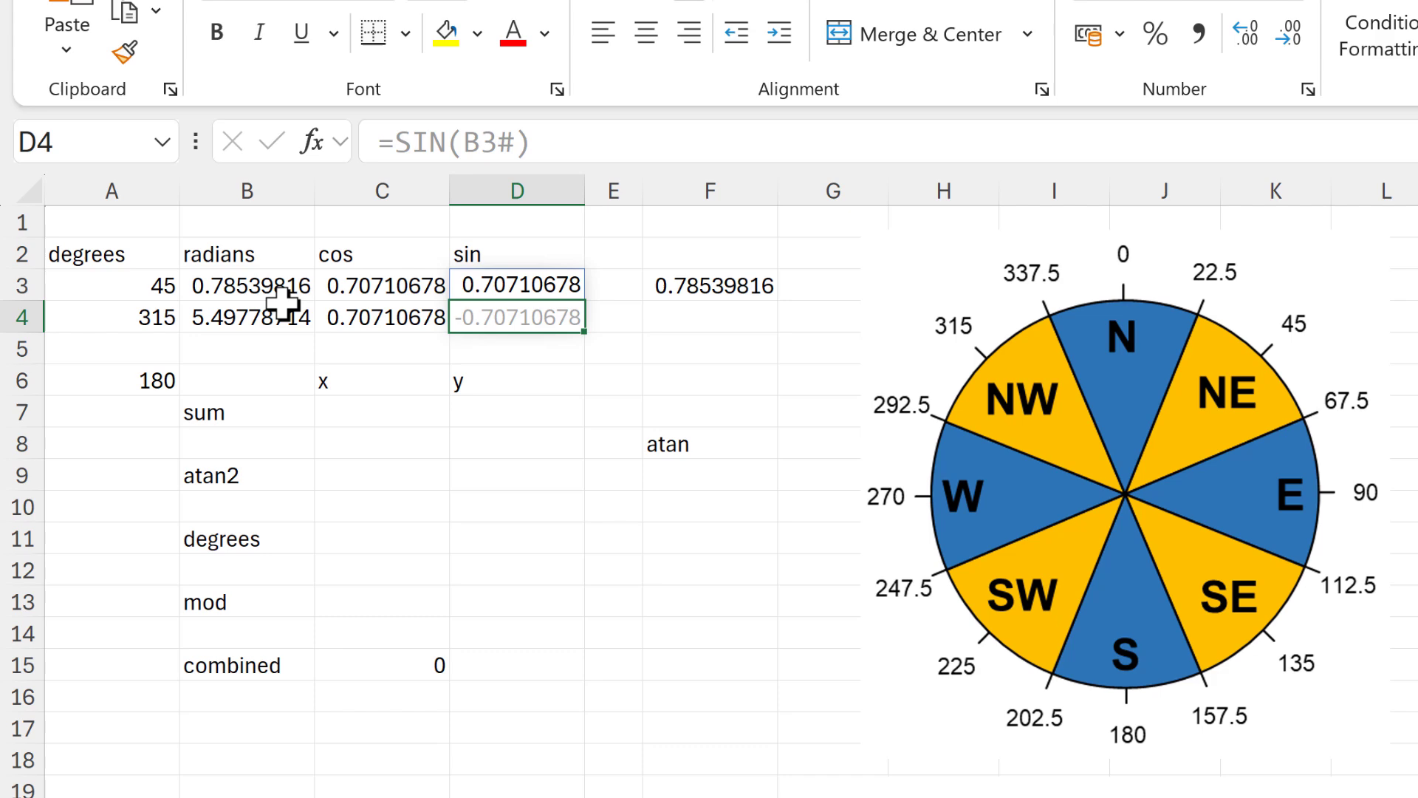
Paste the unit-circle diagram over the compass picture and review the angle, cos and sin values
key("ctrl+v")
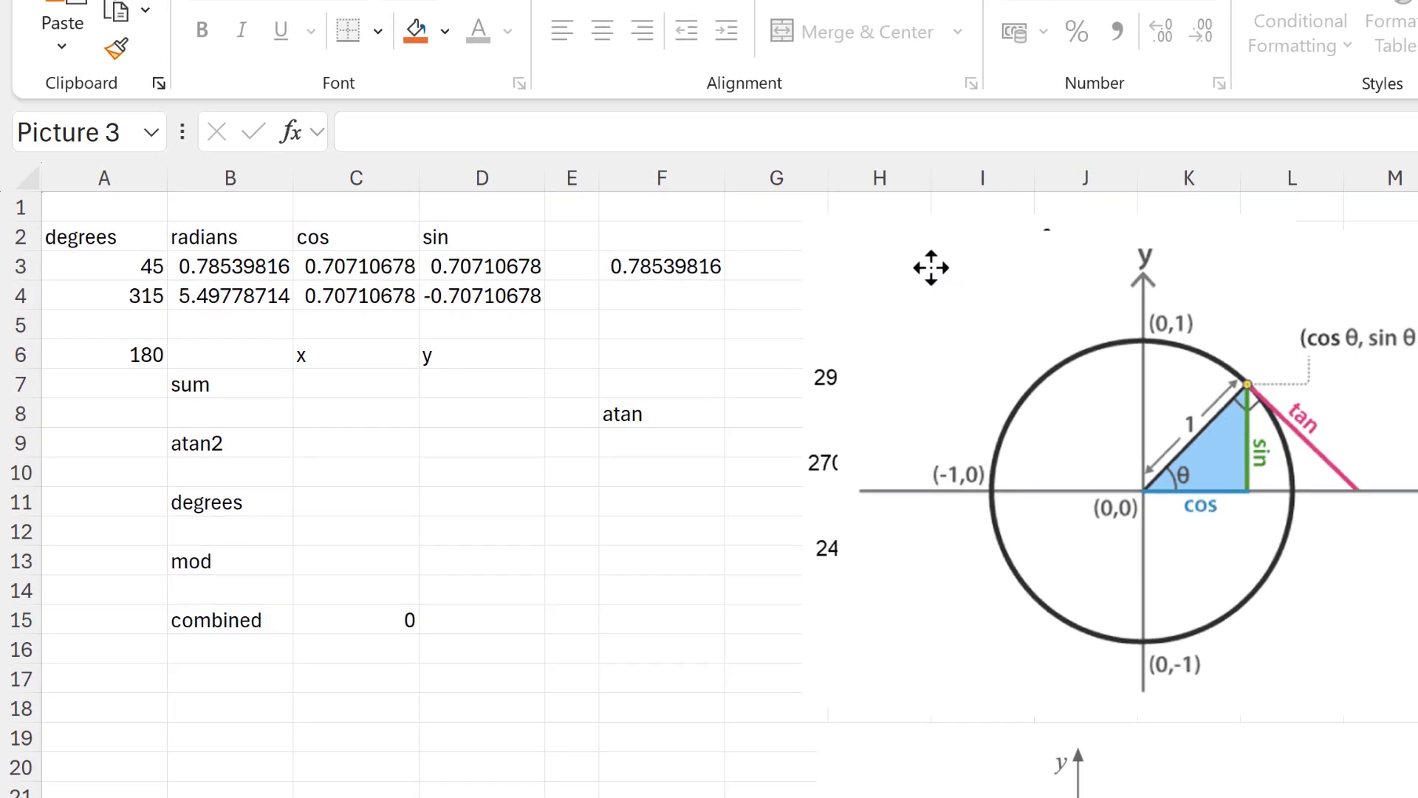
left_click_drag(927, 268, 896, 254)
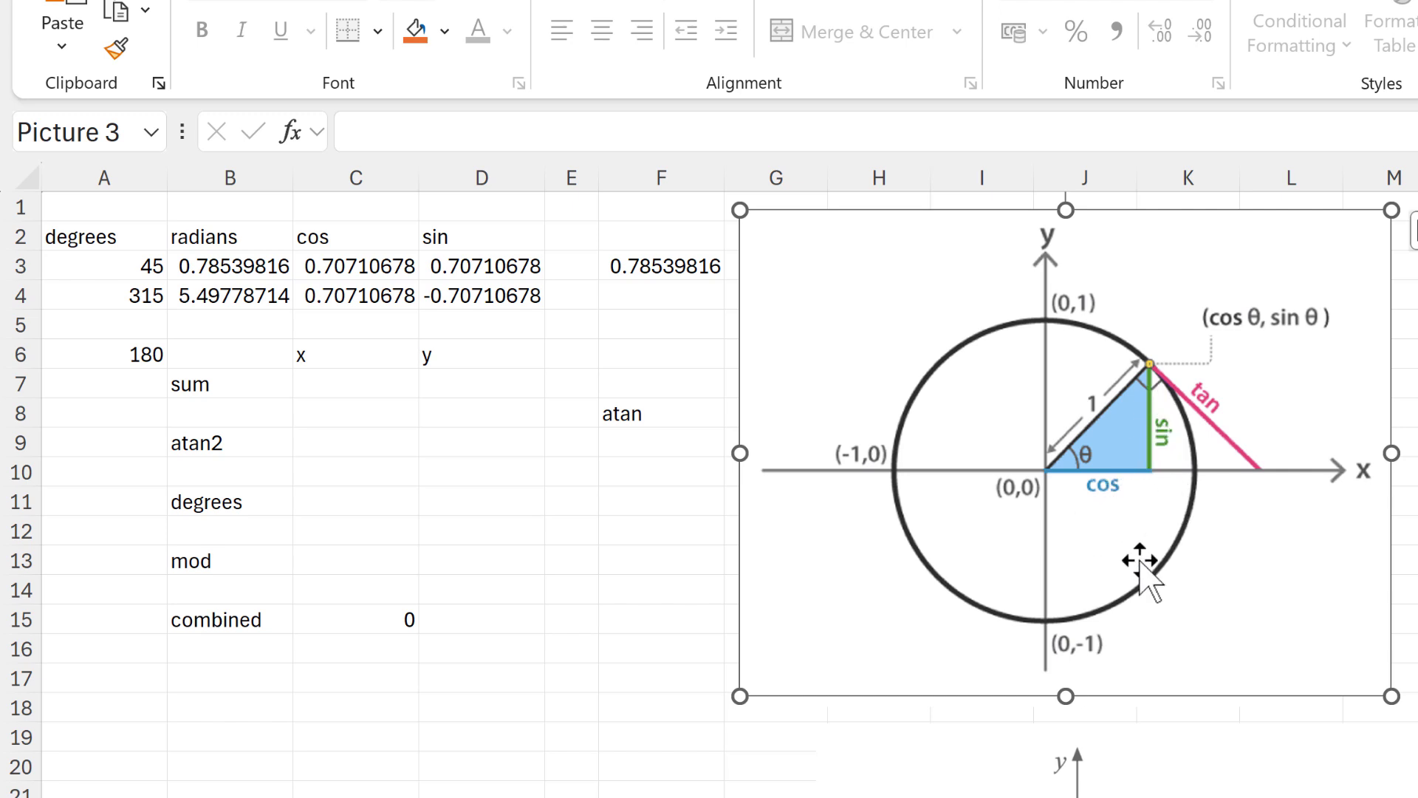
left_click(121, 267)
key("Down")
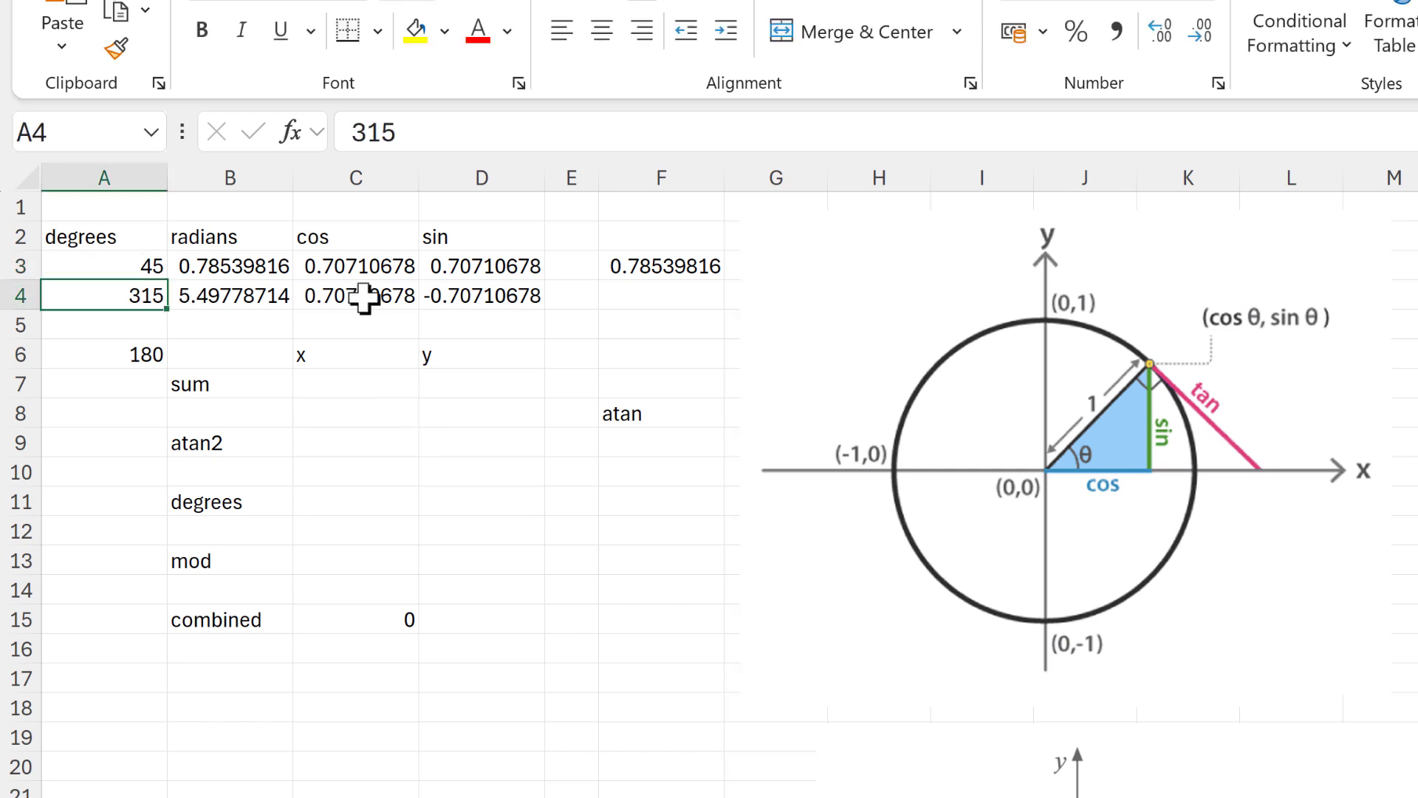
left_click_drag(373, 263, 374, 297)
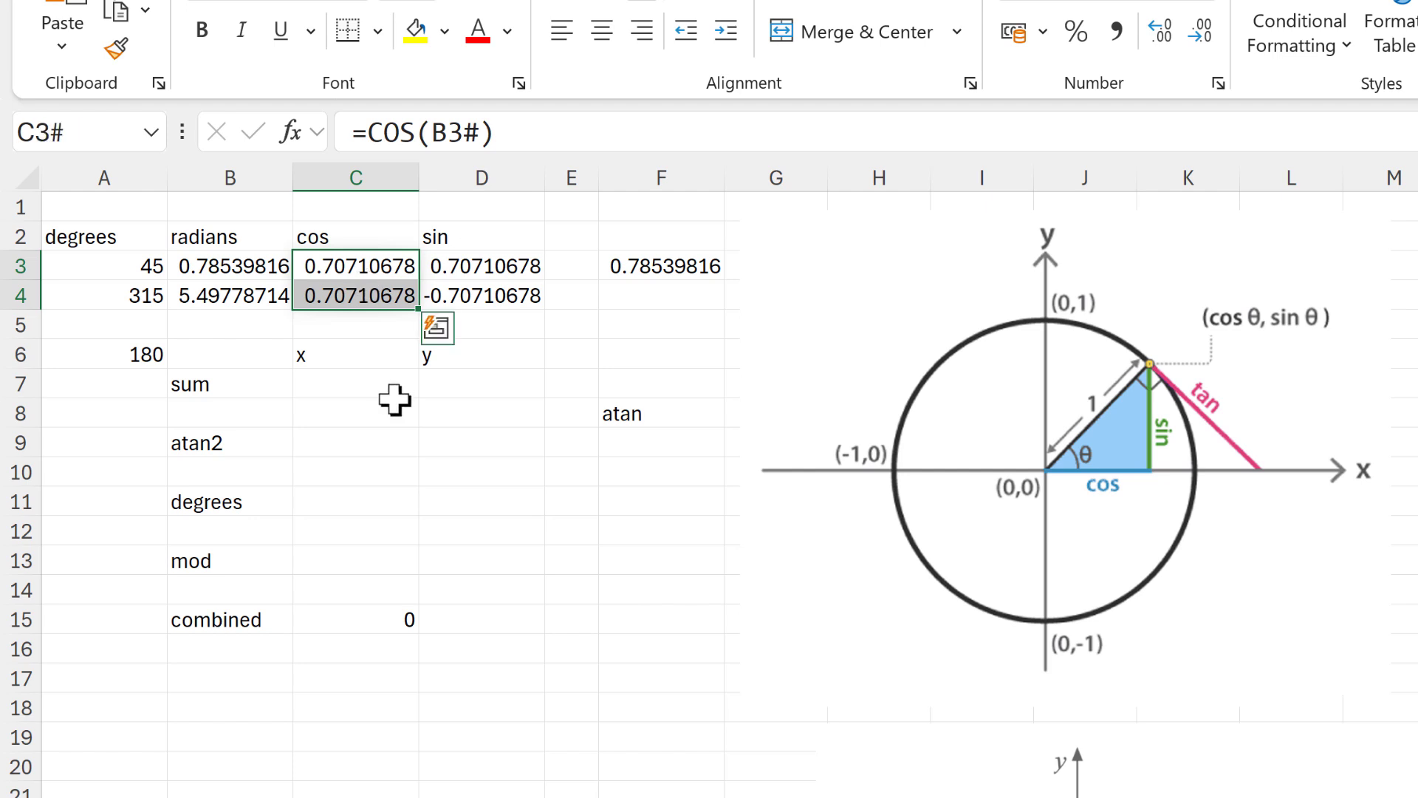
left_click_drag(497, 269, 500, 296)
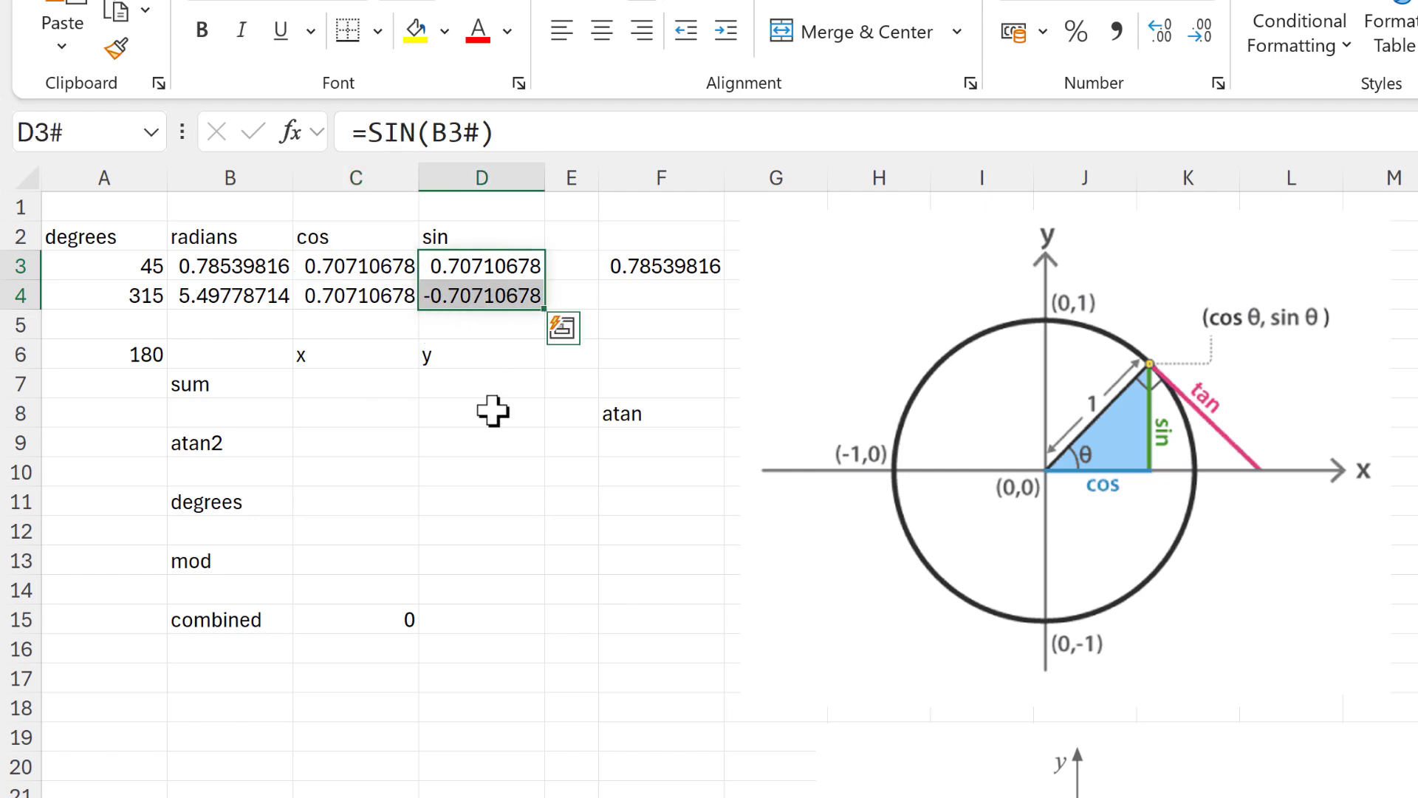
left_click(492, 269)
left_click(475, 294)
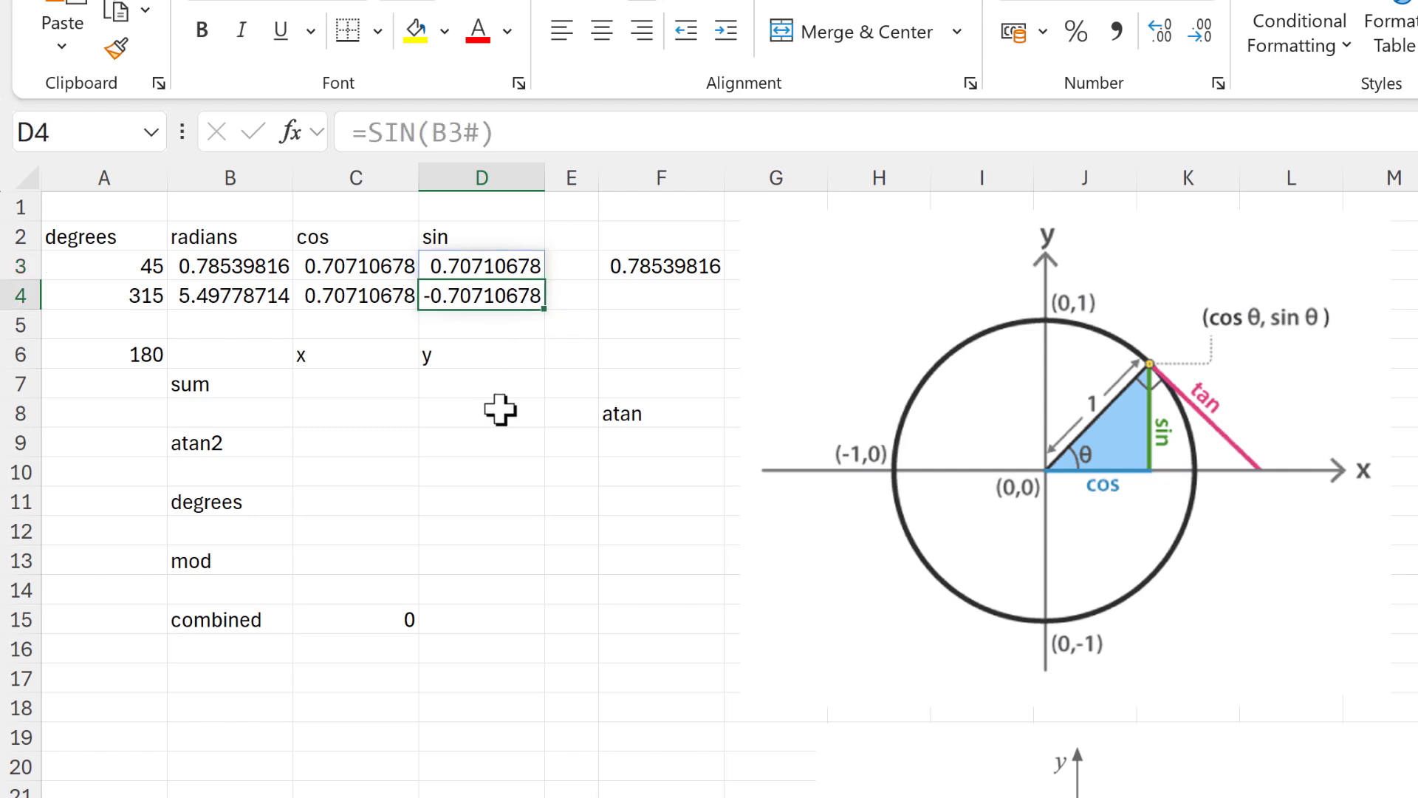
Total the cos column in C7 with =SUM(C3#), giving 1.41421356
left_click(345, 383)
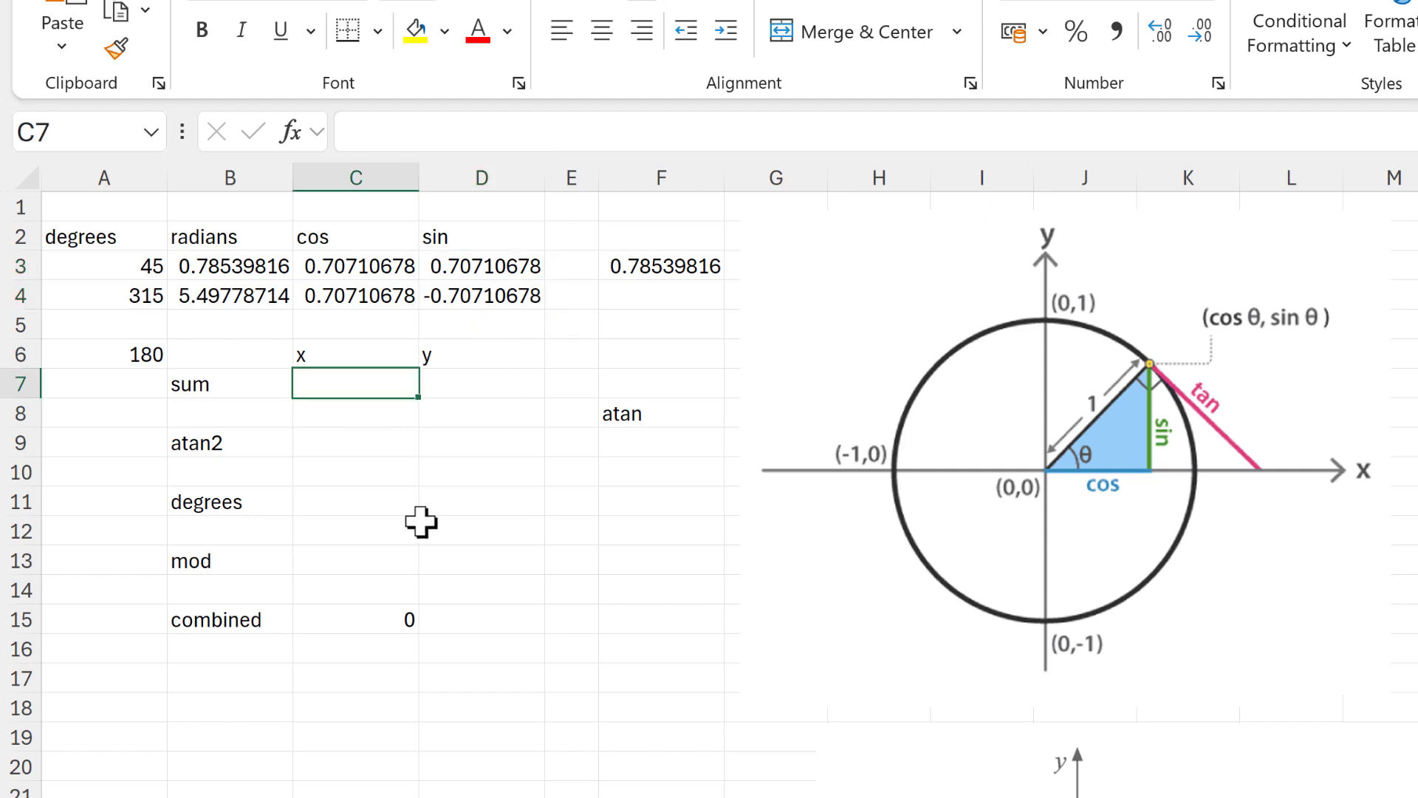
type("=sum(")
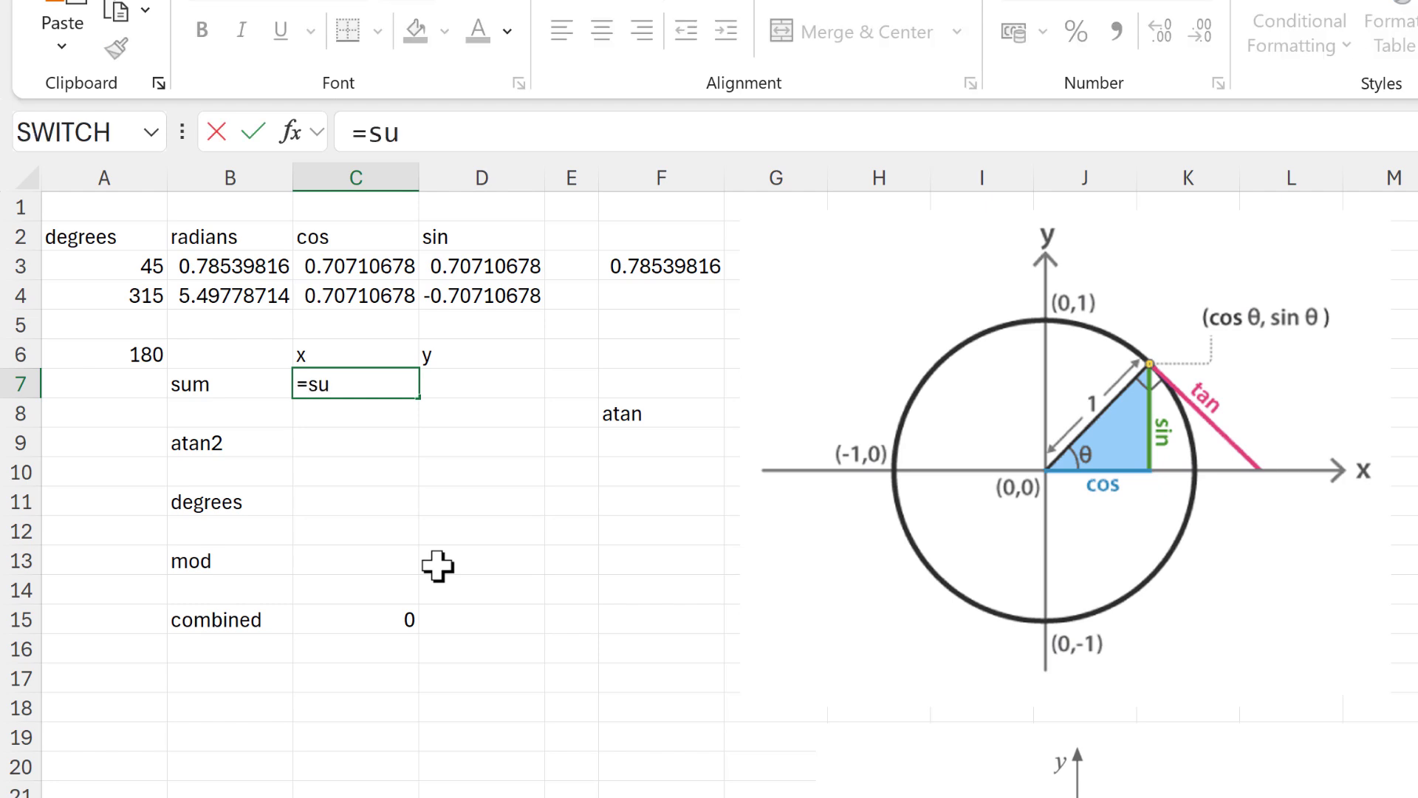
left_click(370, 273)
key("Return")
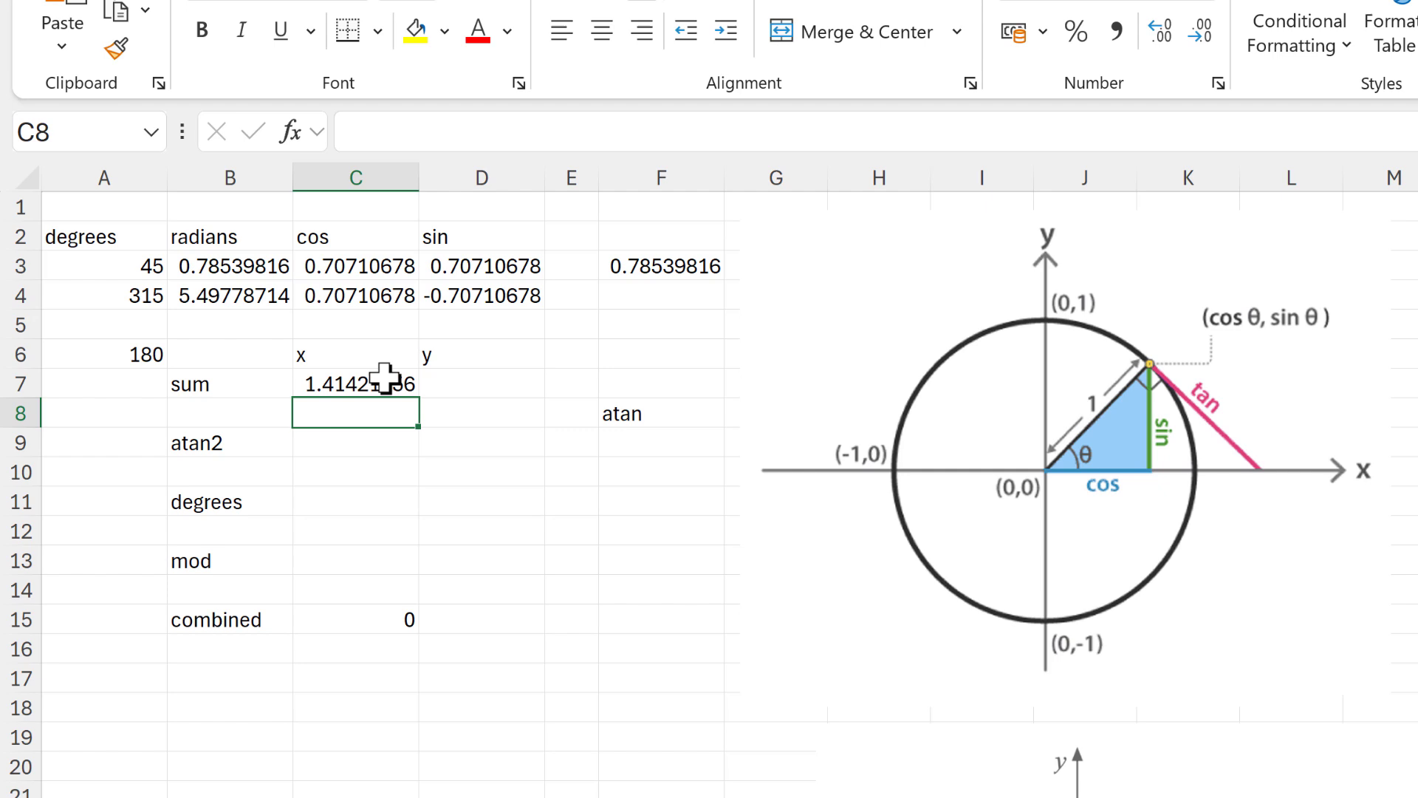
Fill the sum across to D7 for a sin total of 0 and check the sin values
left_click(380, 377)
left_click_drag(512, 407, 513, 383)
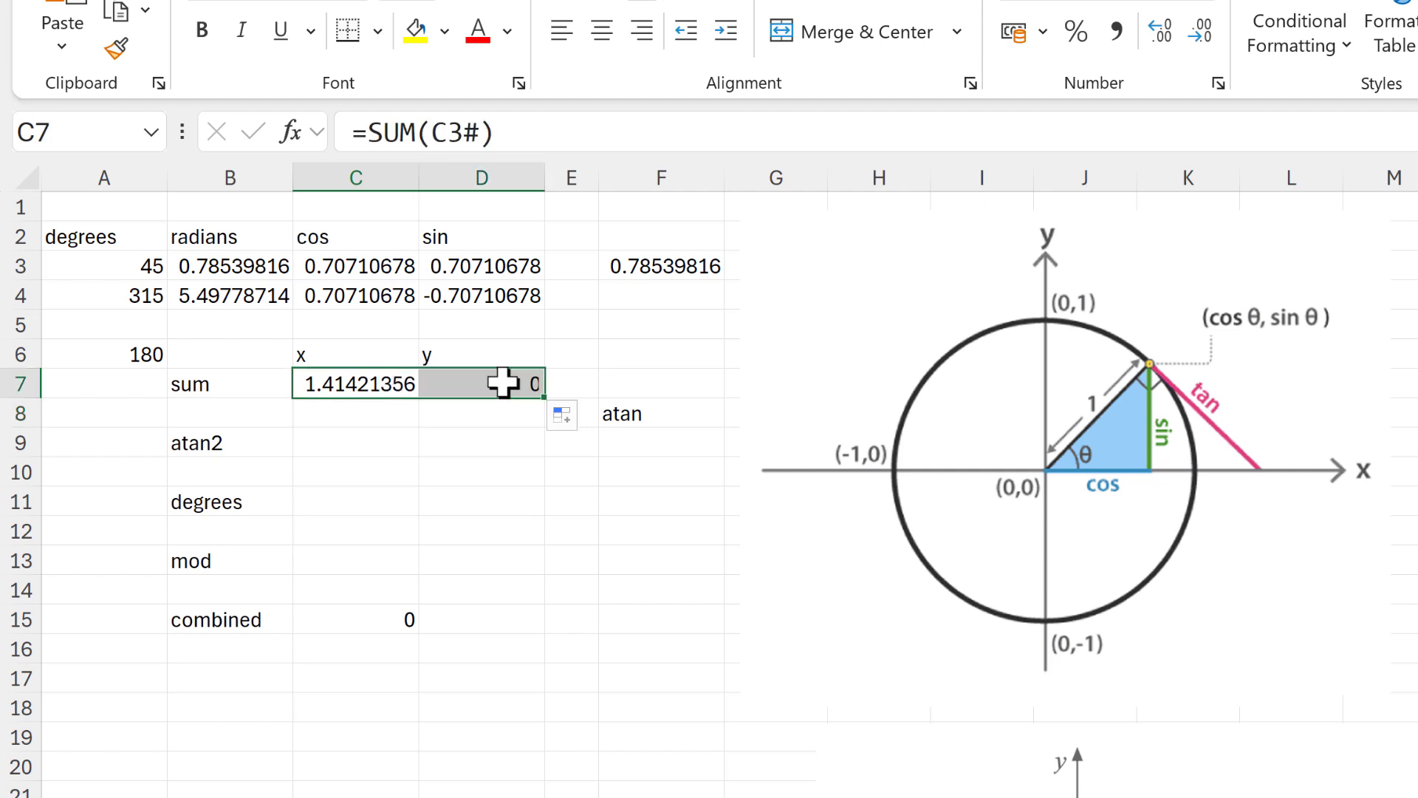
left_click(517, 384)
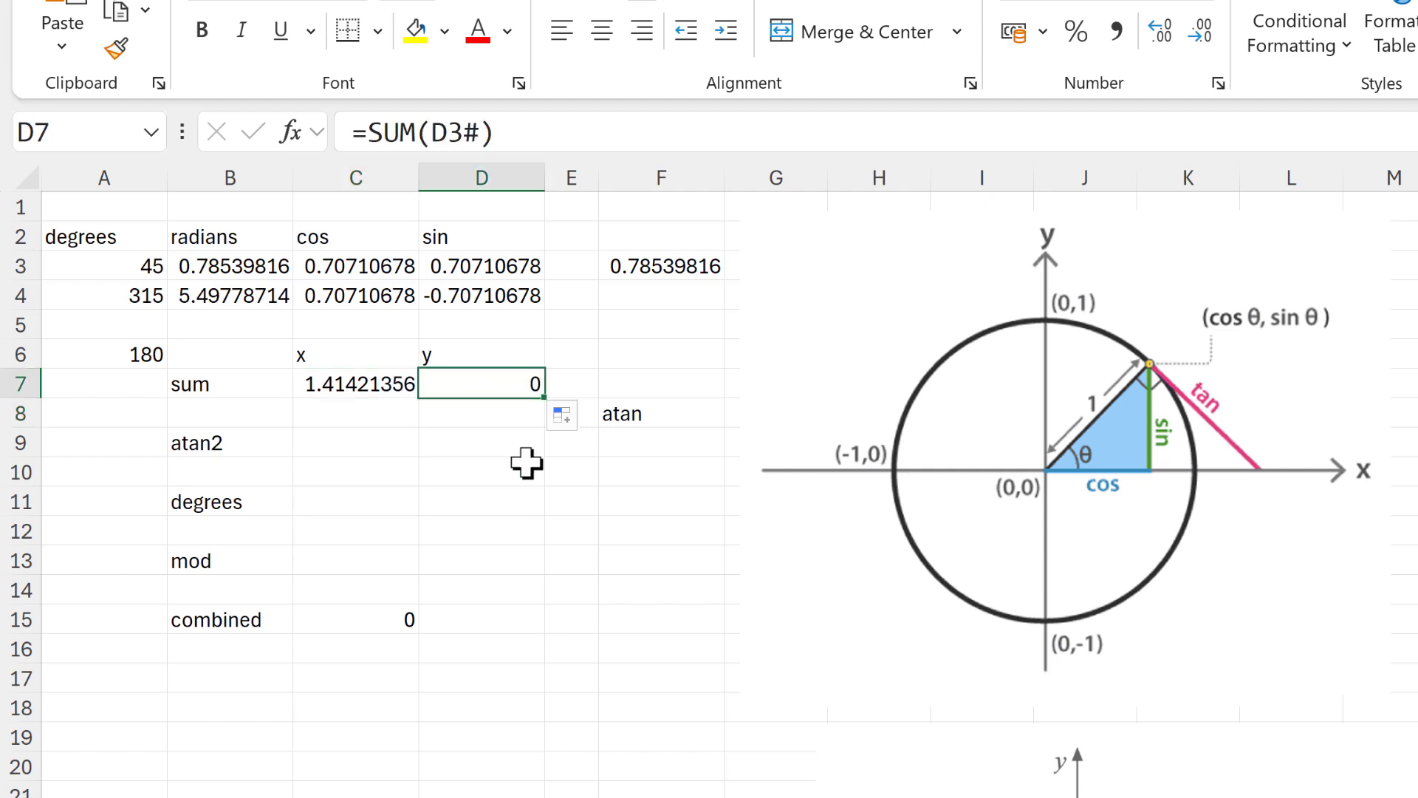
left_click(506, 266)
left_click(501, 298)
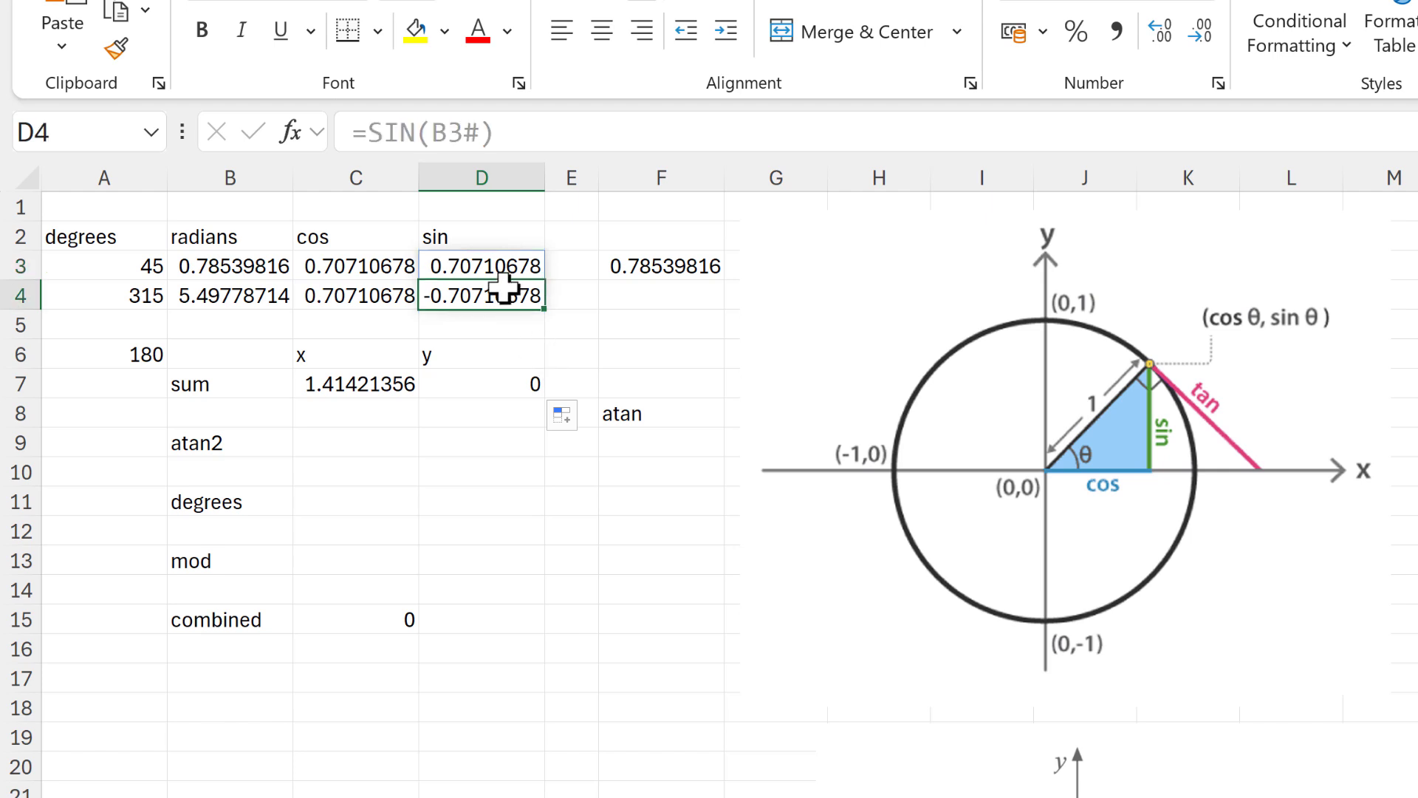
left_click(507, 263)
left_click(504, 303)
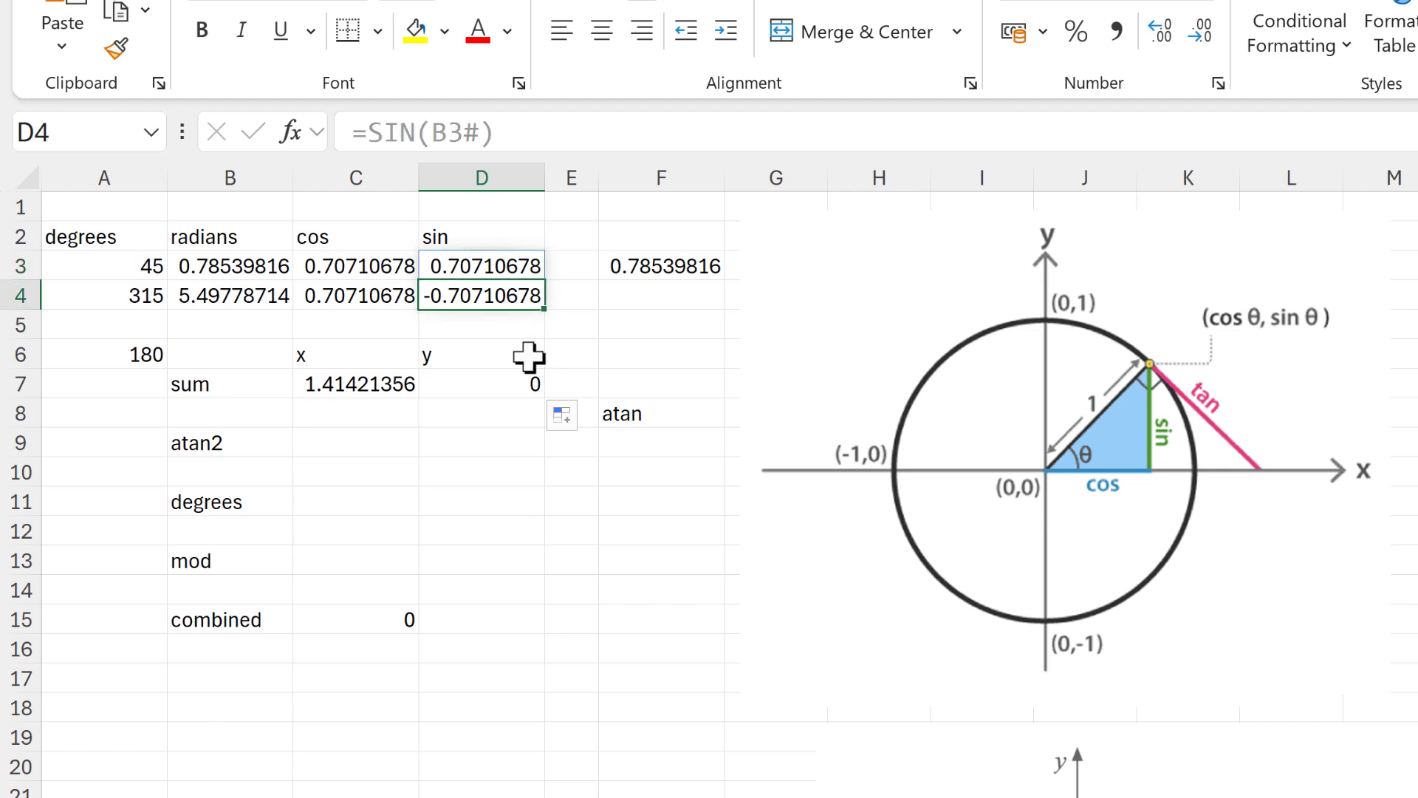
left_click(510, 383)
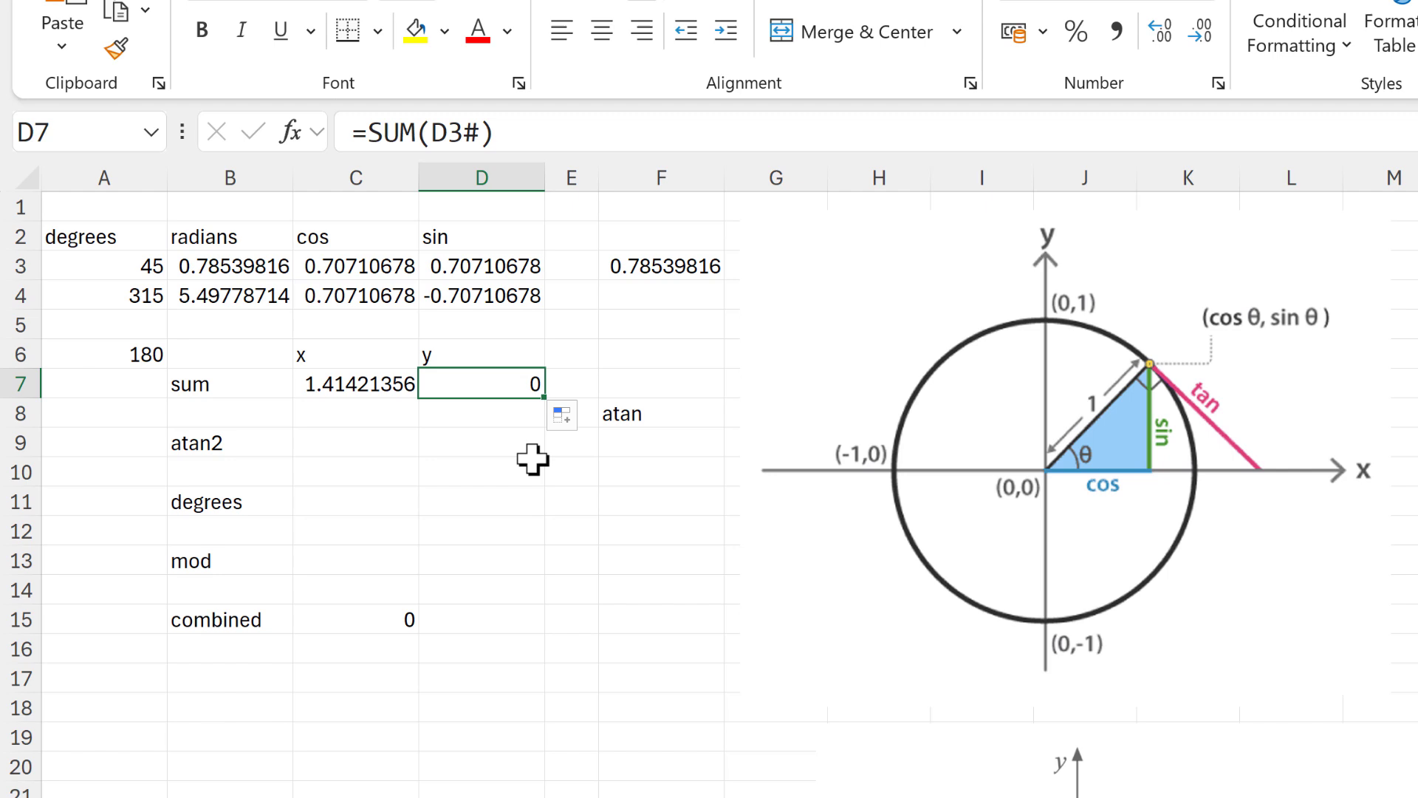
left_click(395, 443)
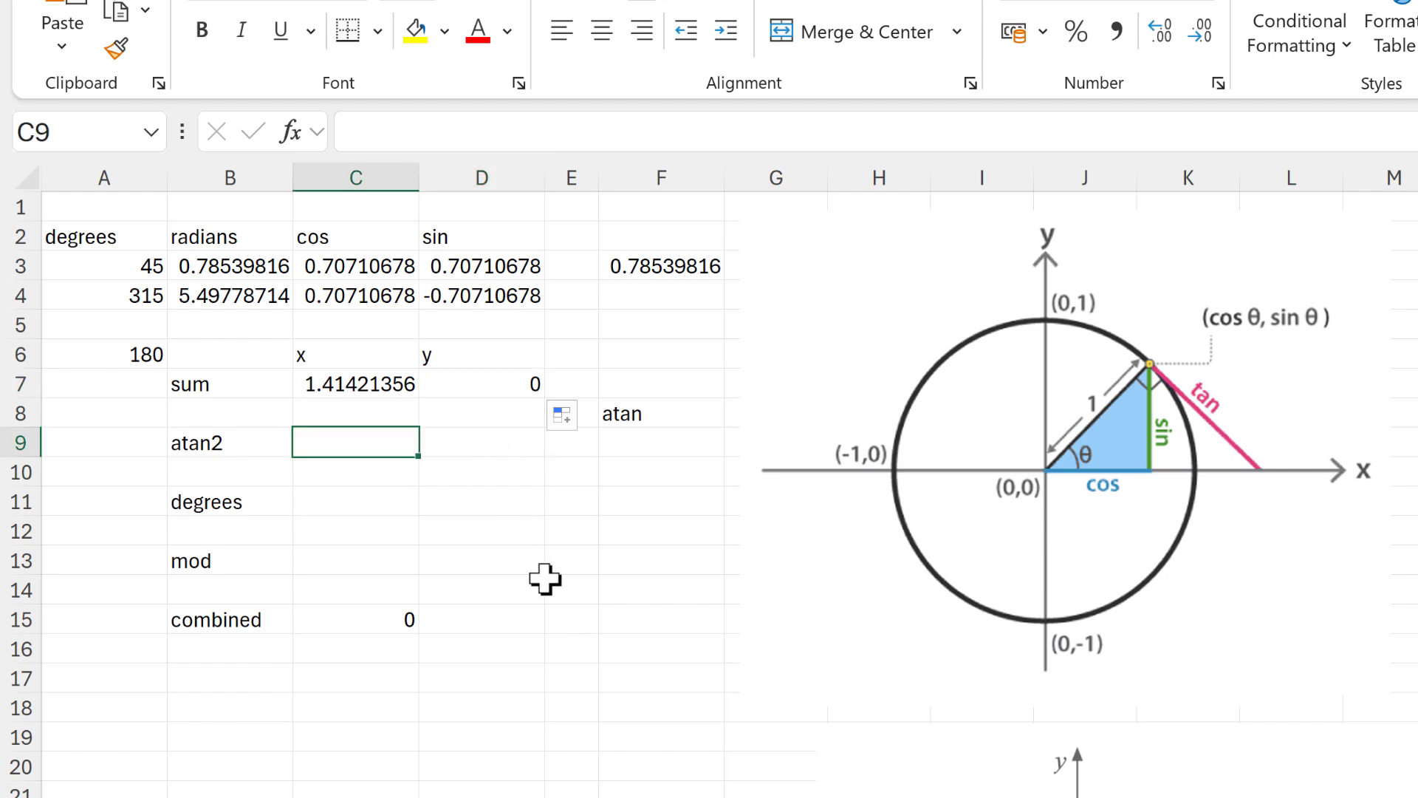
Enter =ATAN2(C7,D7) in C9, using the x and y sums, returning 0
type("=atan2")
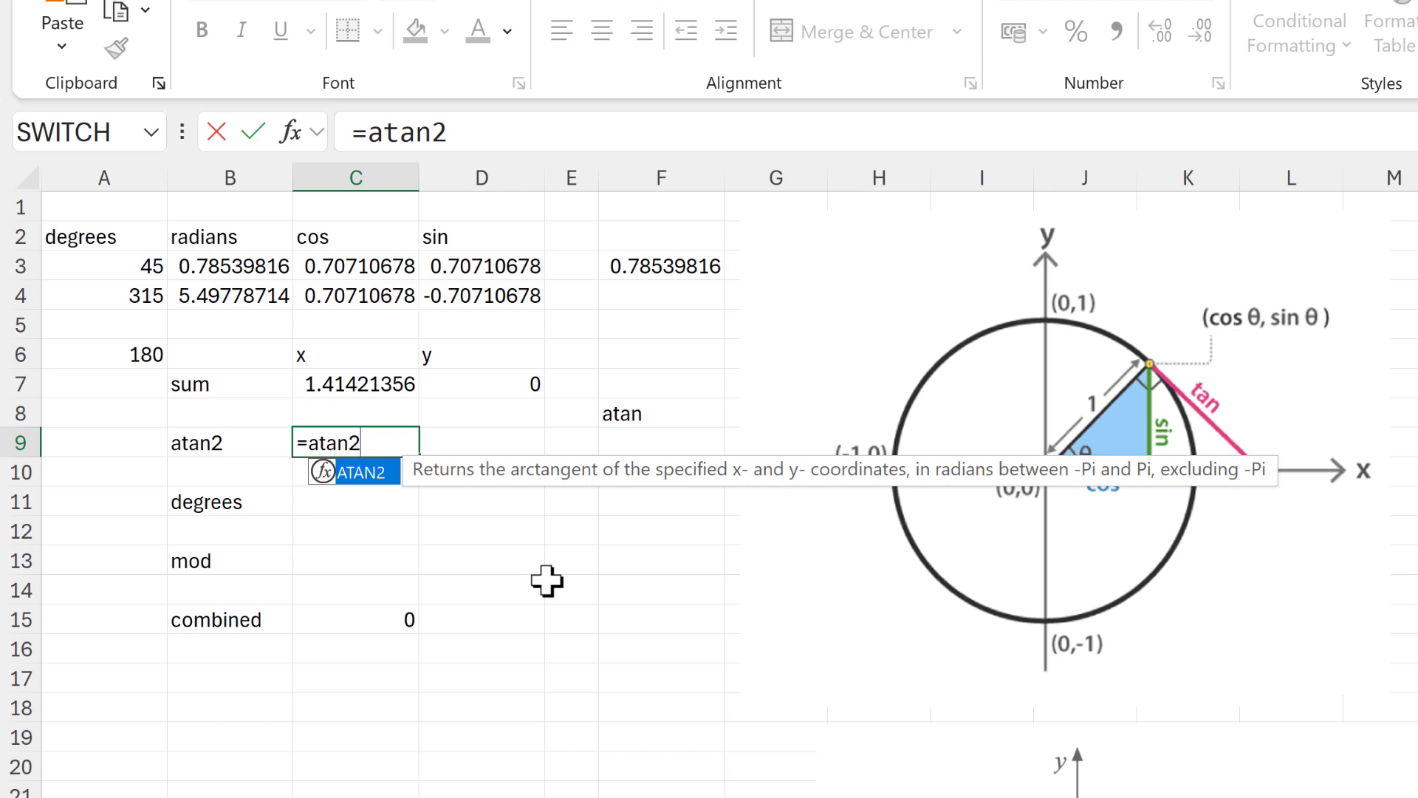
key("Tab")
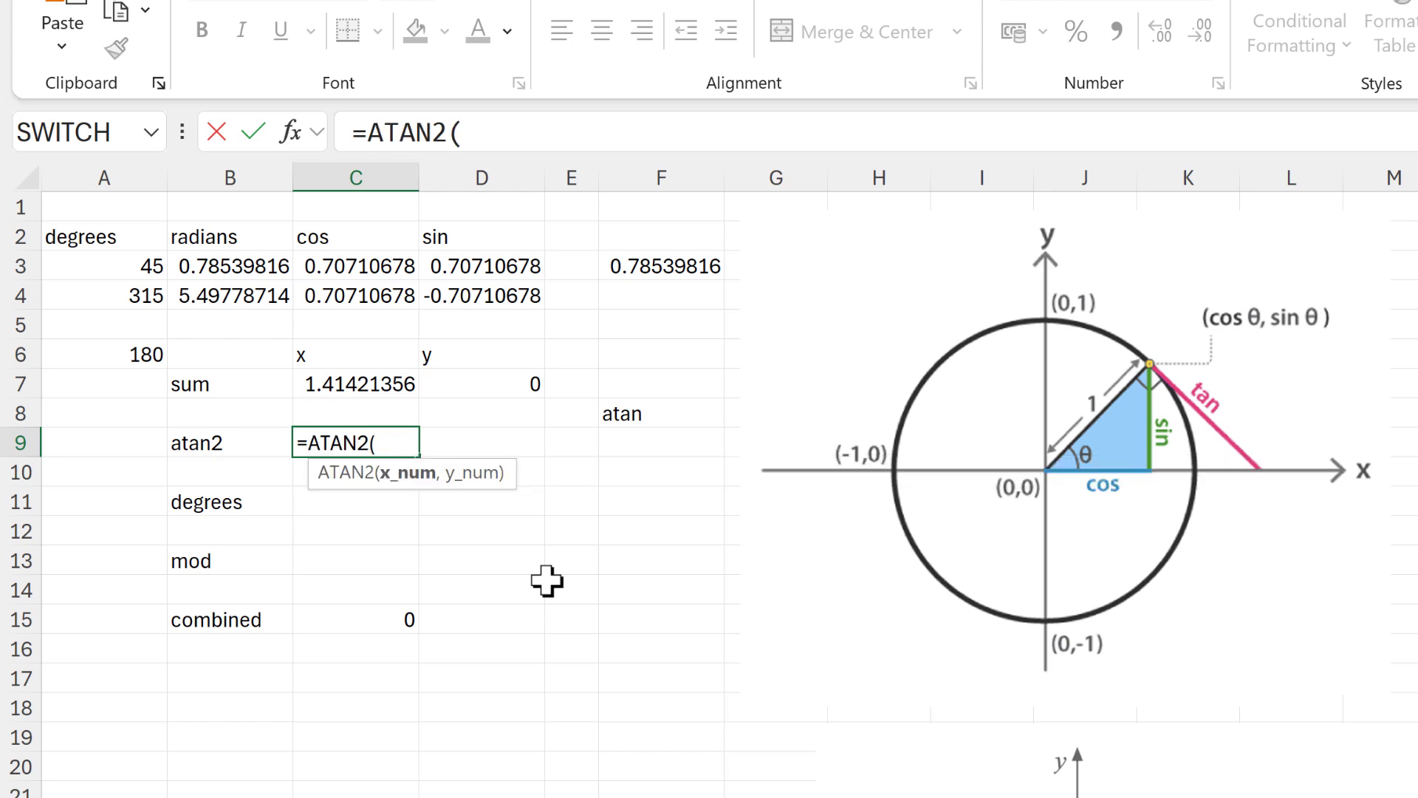
left_click(368, 379)
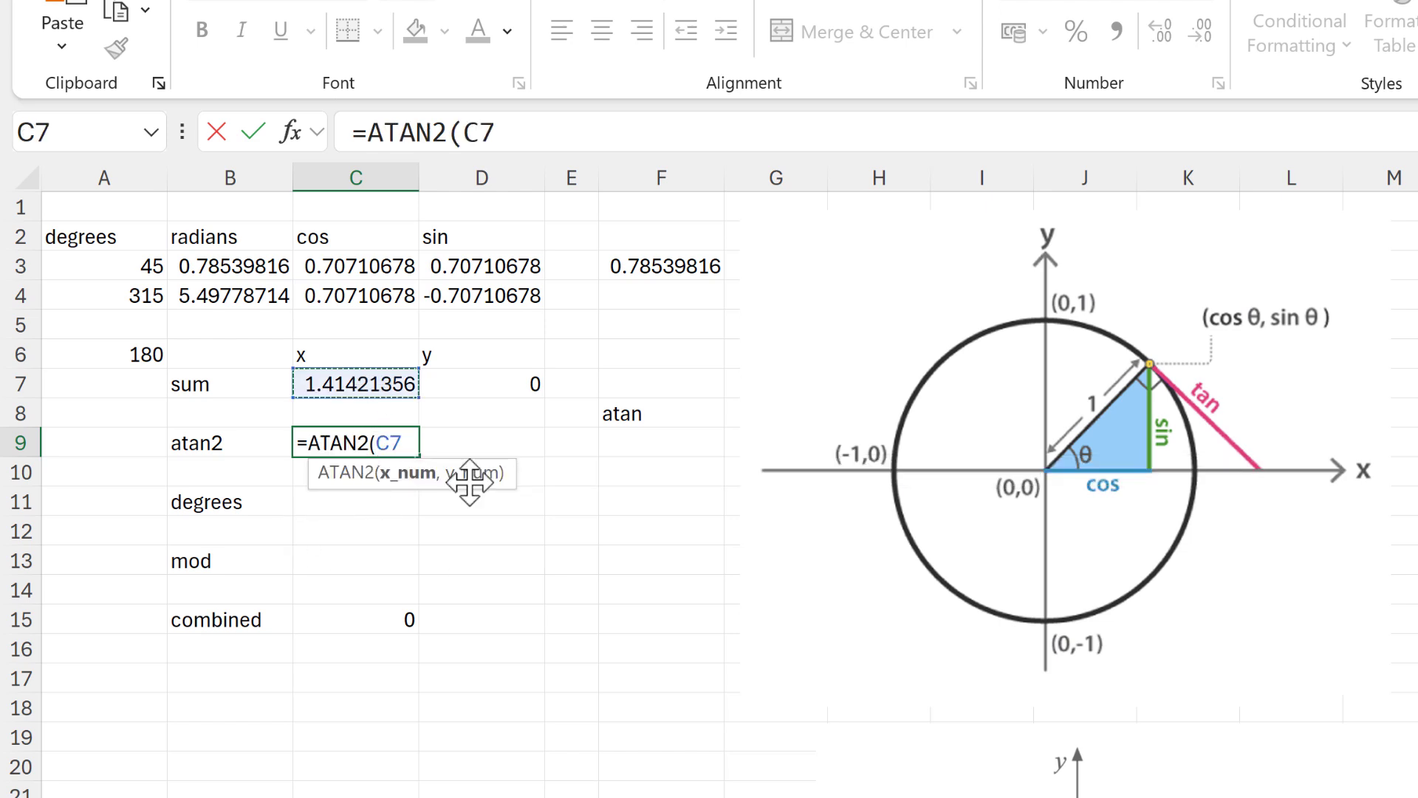
type(",")
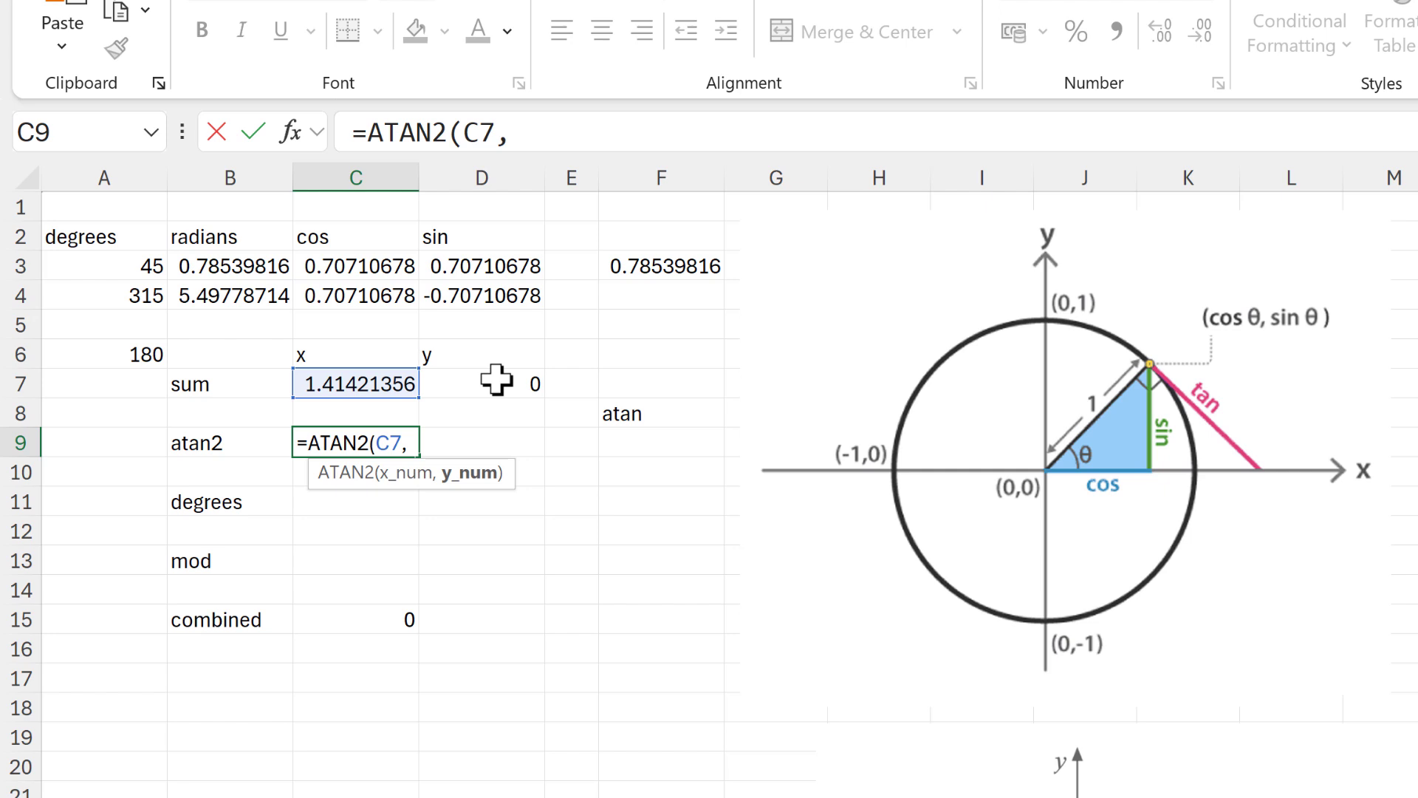
left_click(497, 380)
key("Return")
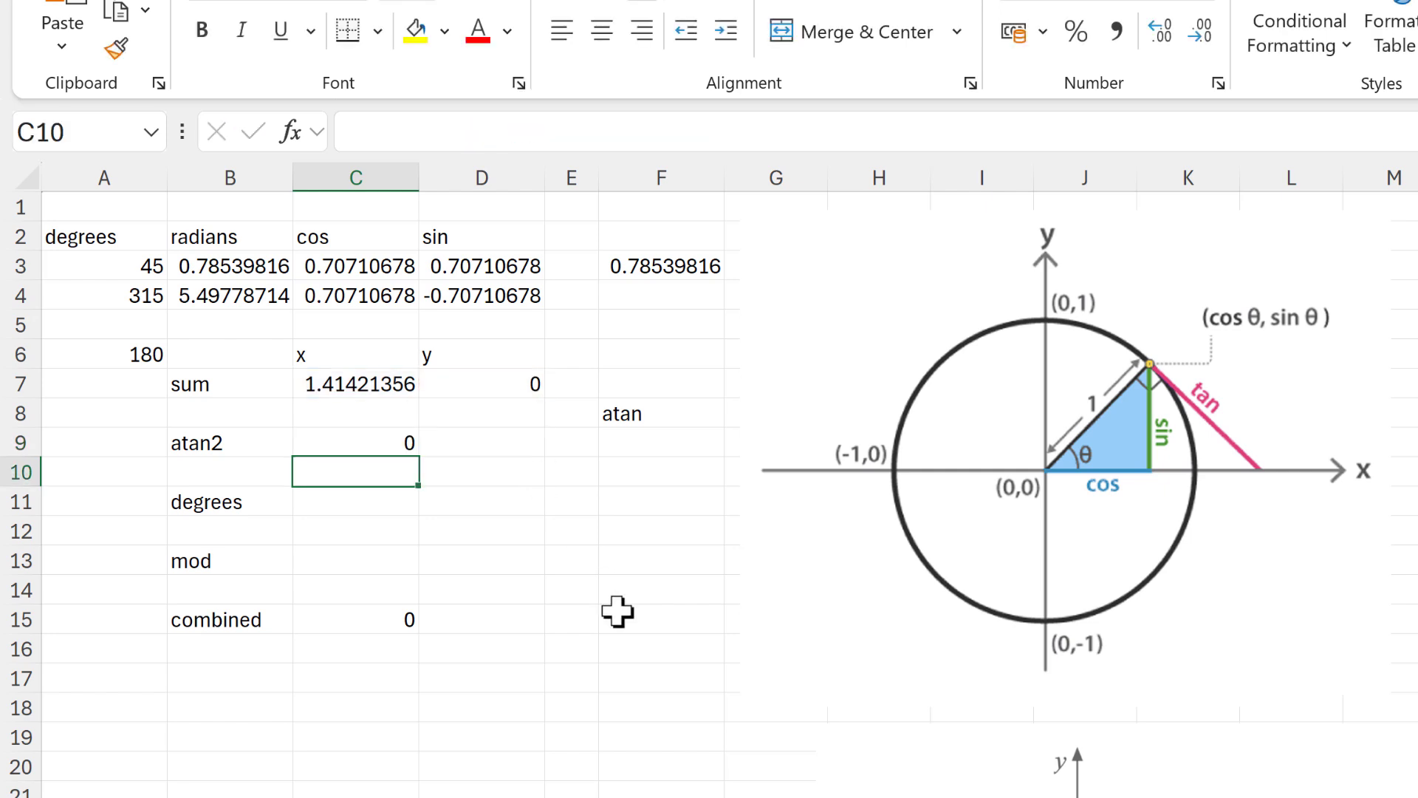
left_click(390, 443)
left_click(817, 792)
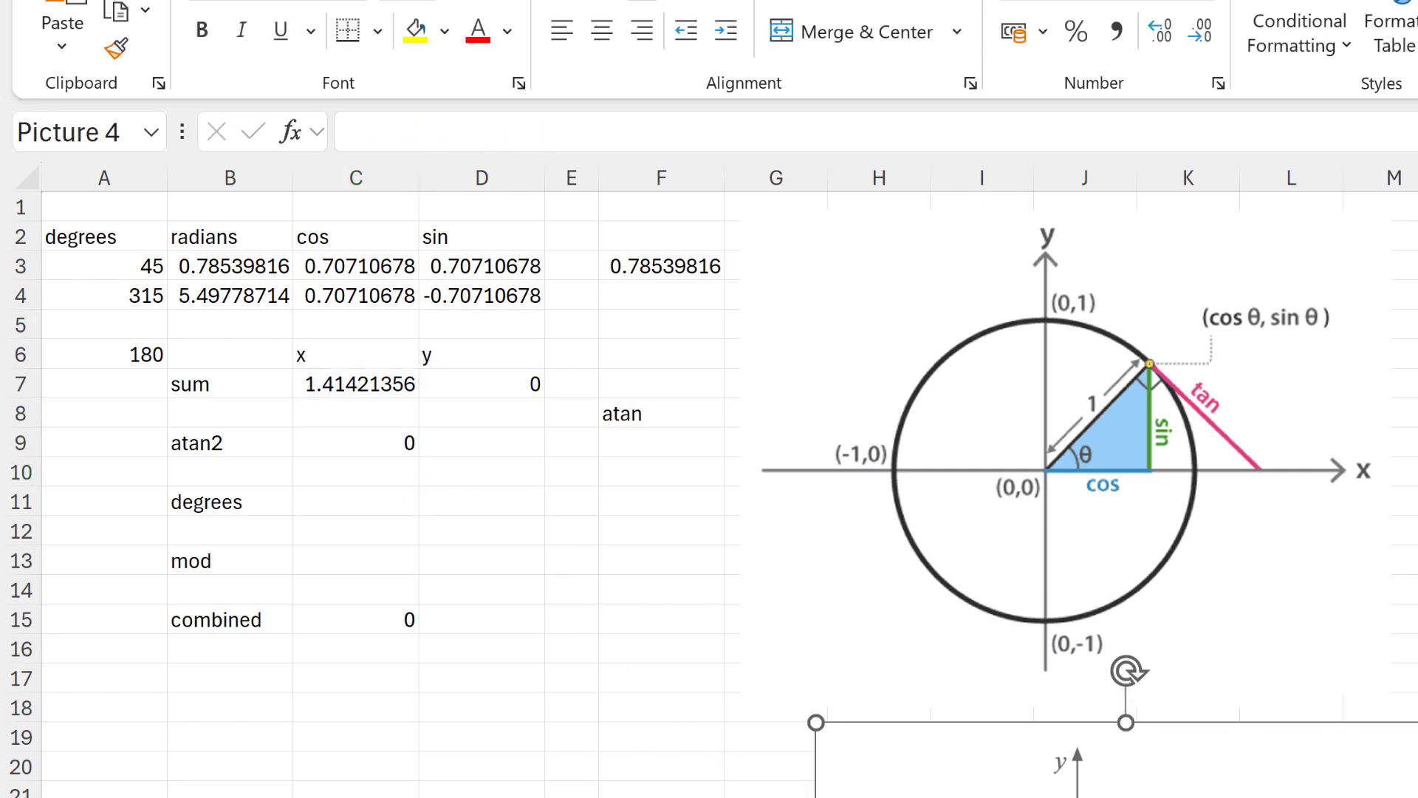
Move the atan2 diagram up over the unit-circle picture and recheck the ATAN2 formula
left_click_drag(817, 791, 851, 364)
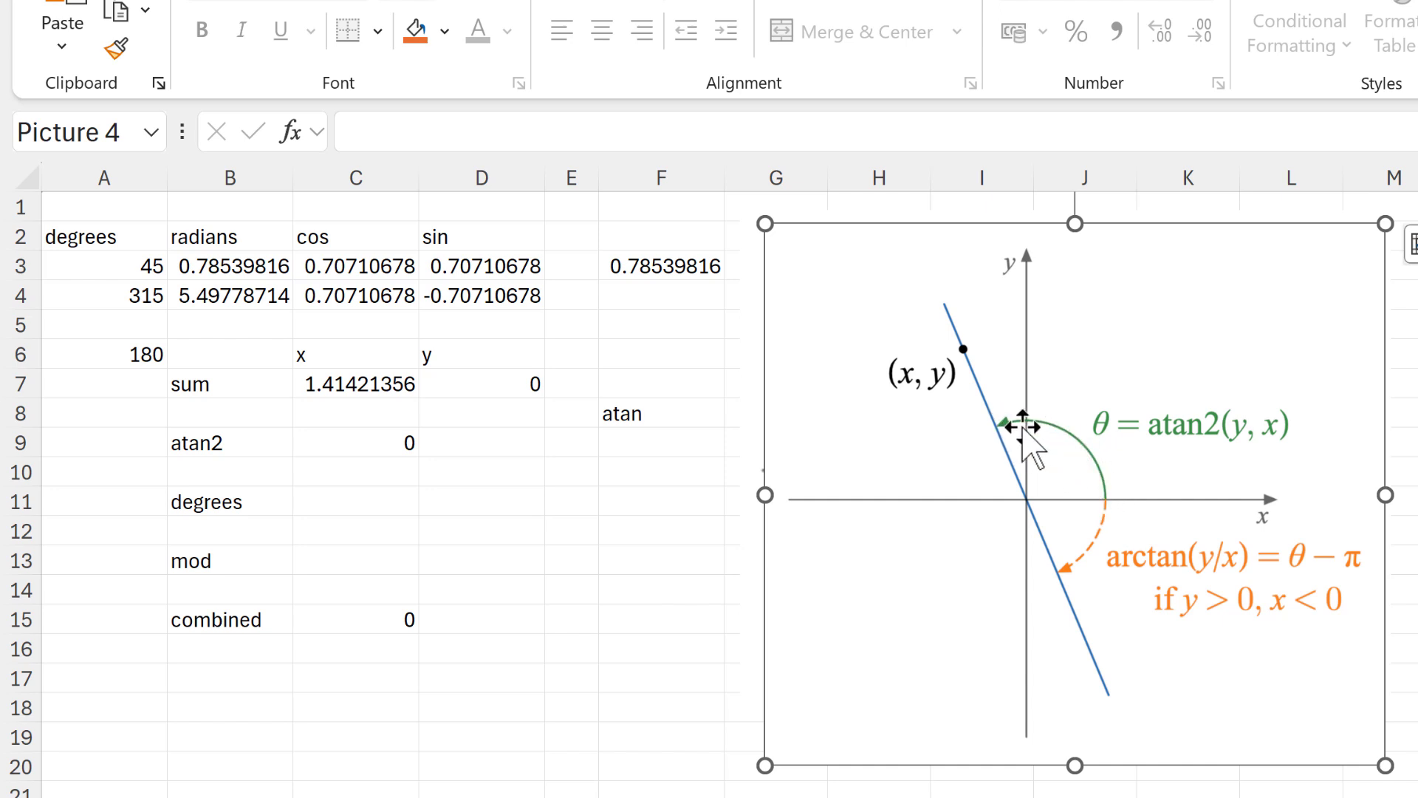
left_click(414, 437)
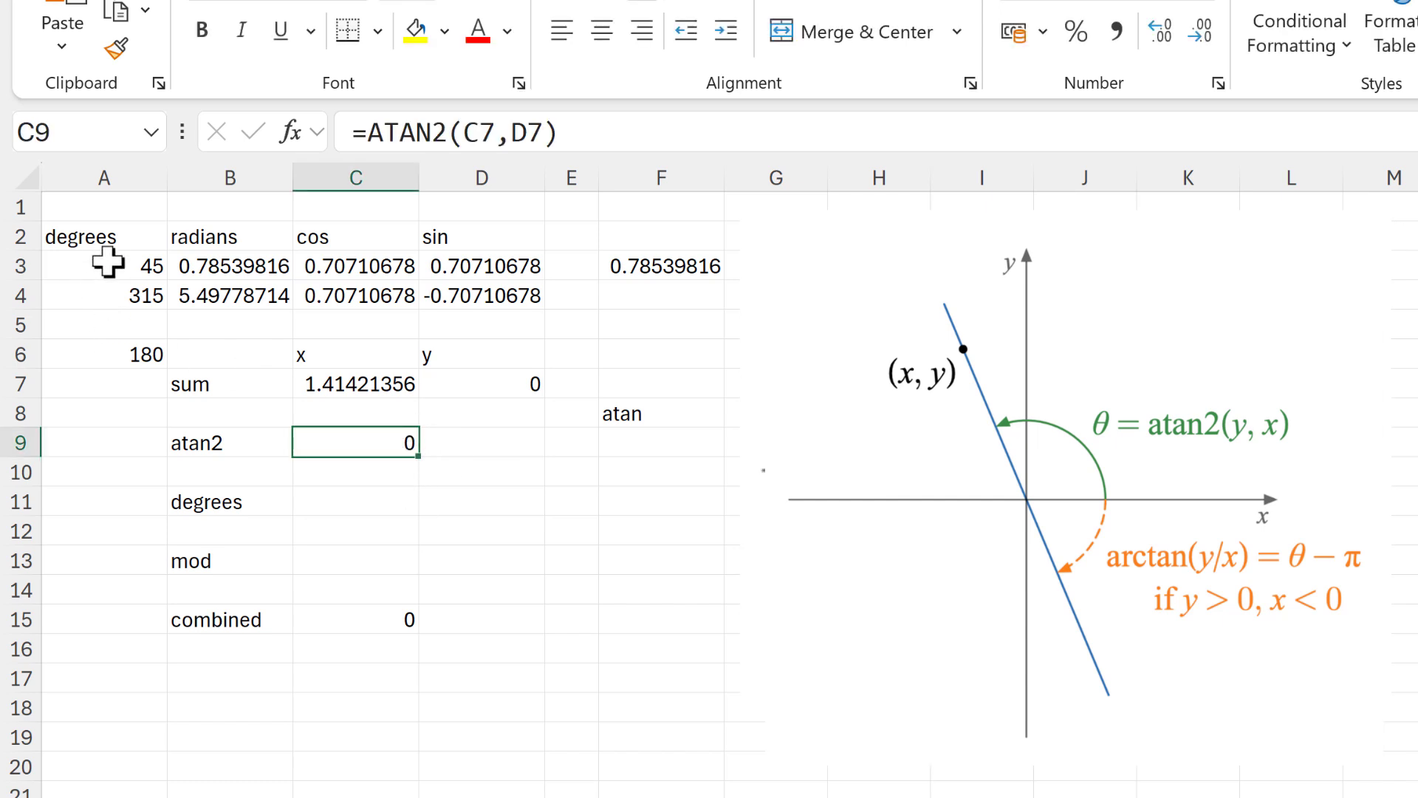
left_click(115, 266)
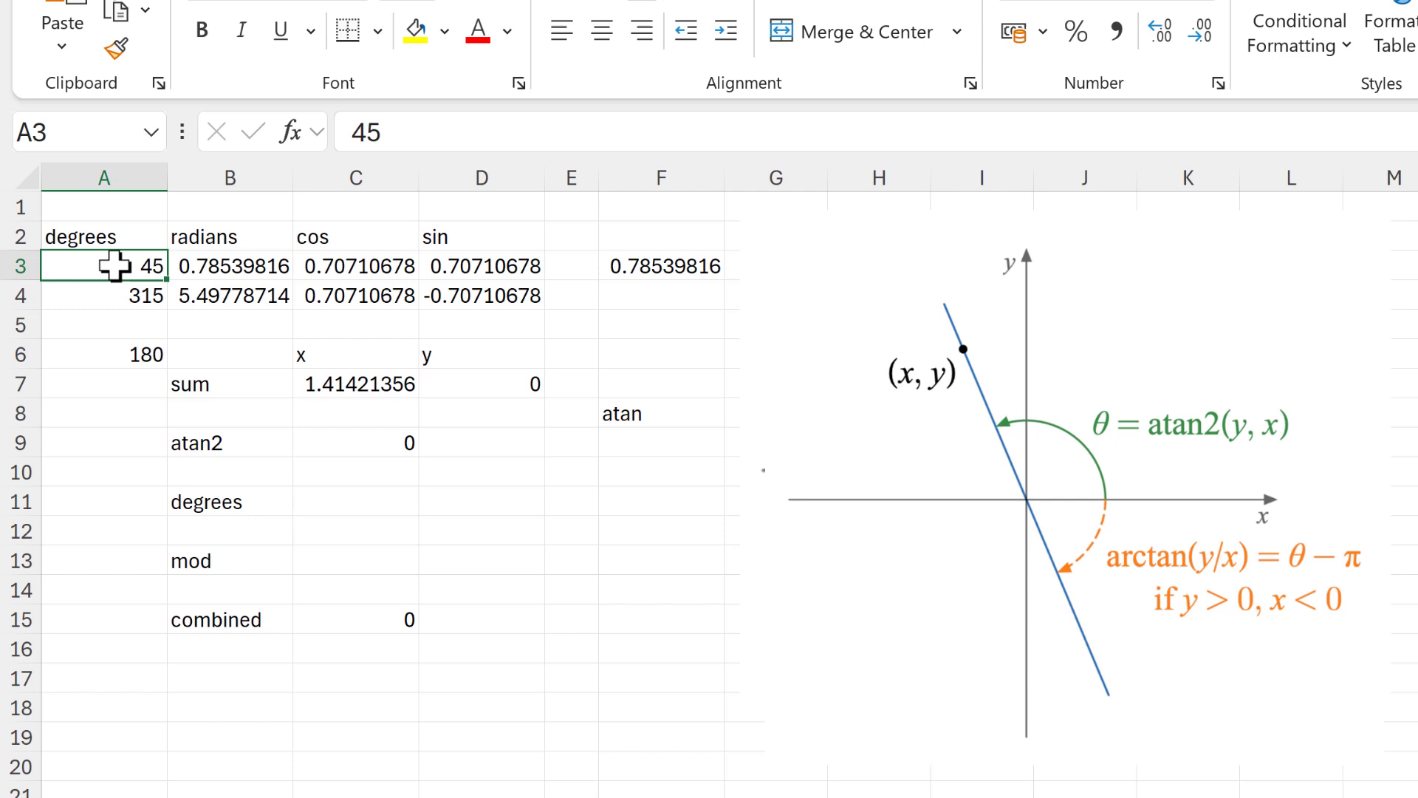
Change the wind directions in A3 and A4 to 30 and 340
type("30")
key("Return")
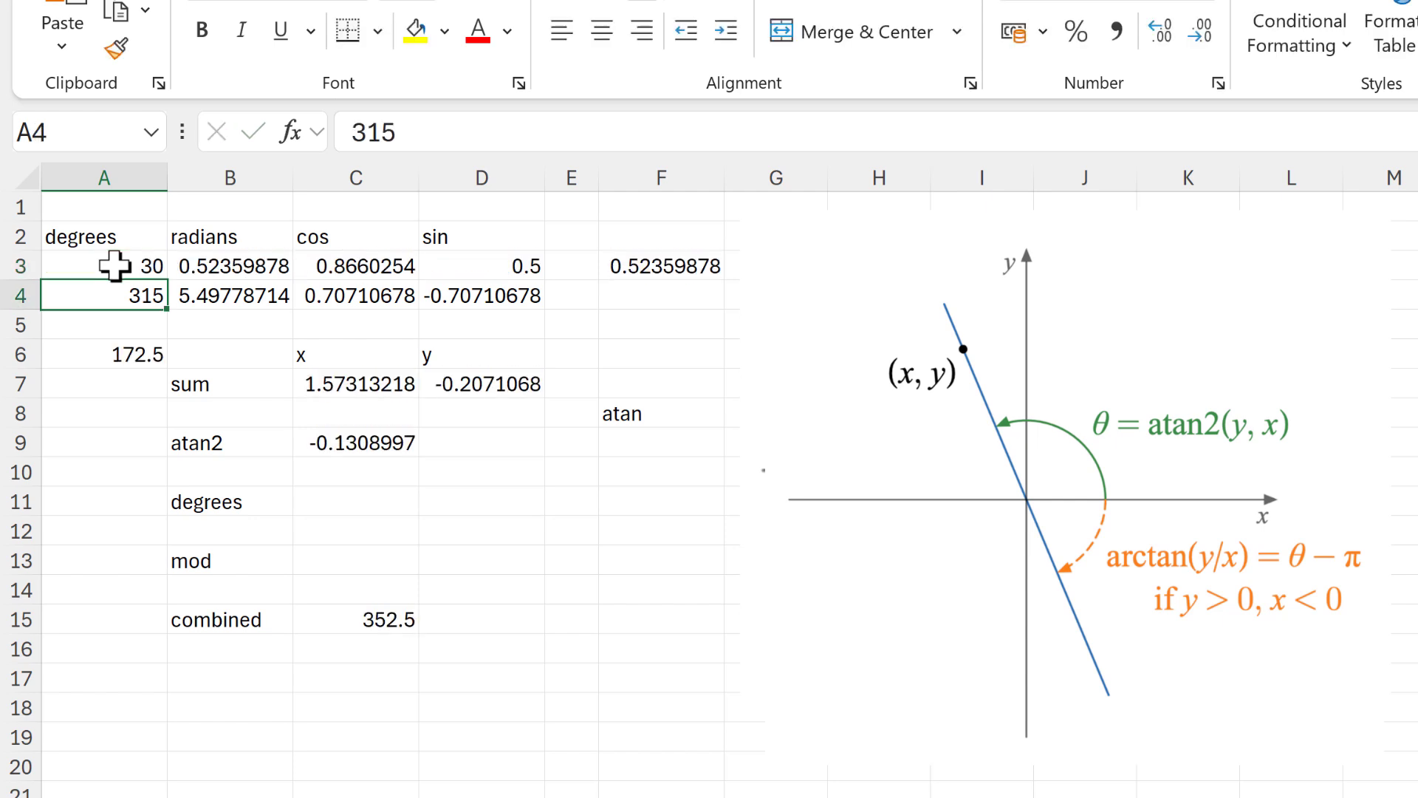
type("340")
key("Return")
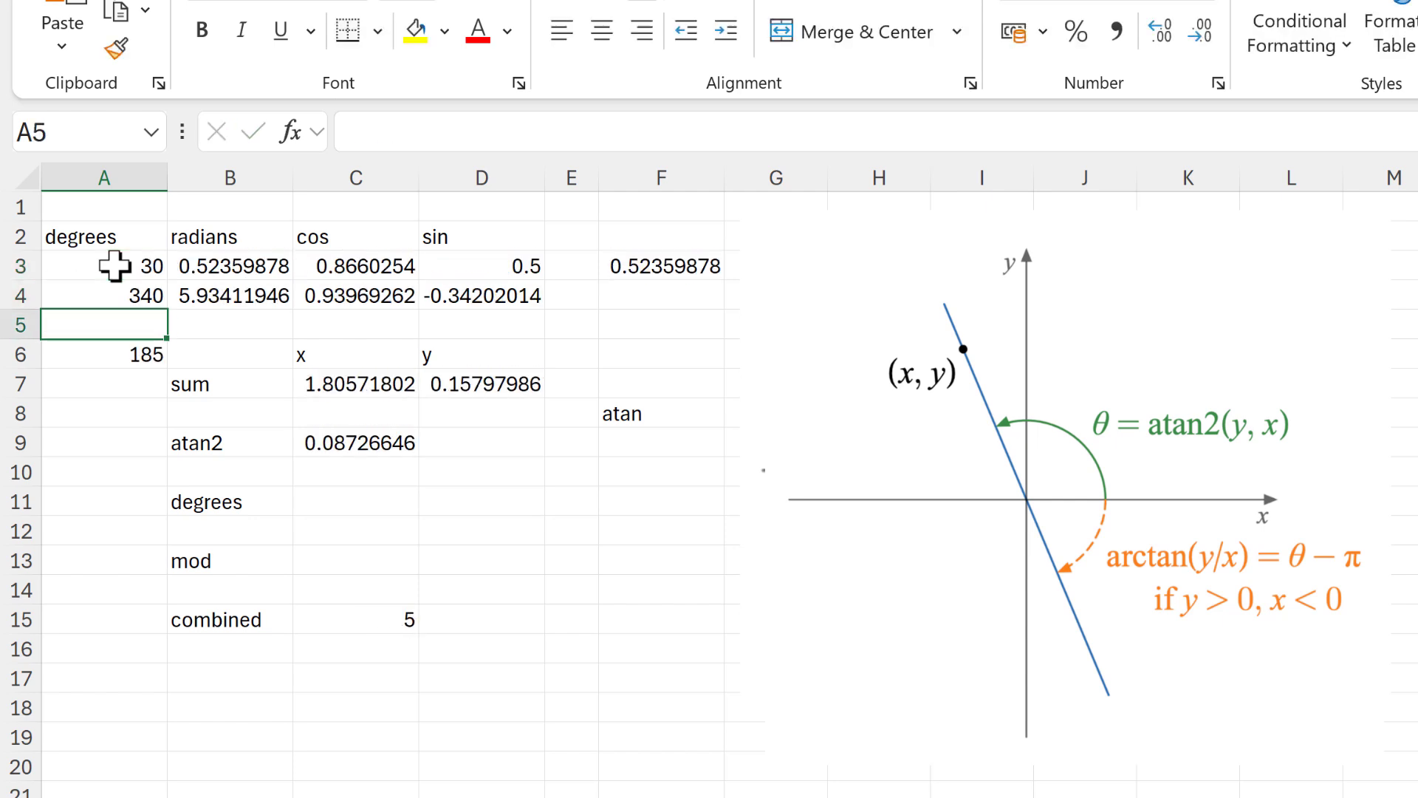
Enter =ATAN(D7/C7) in F9, matching the ATAN2 value of 0.08726646
left_click(660, 445)
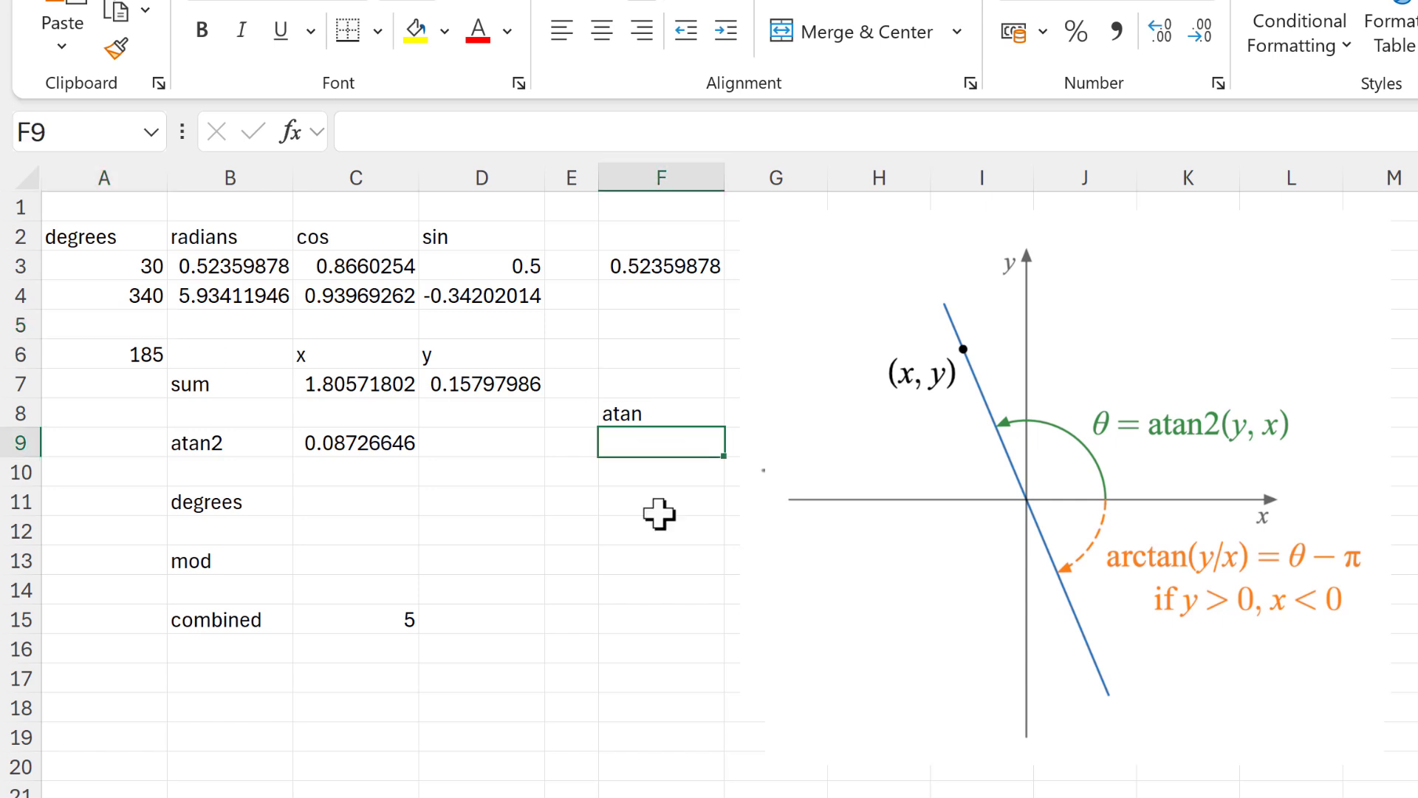
type("=atan")
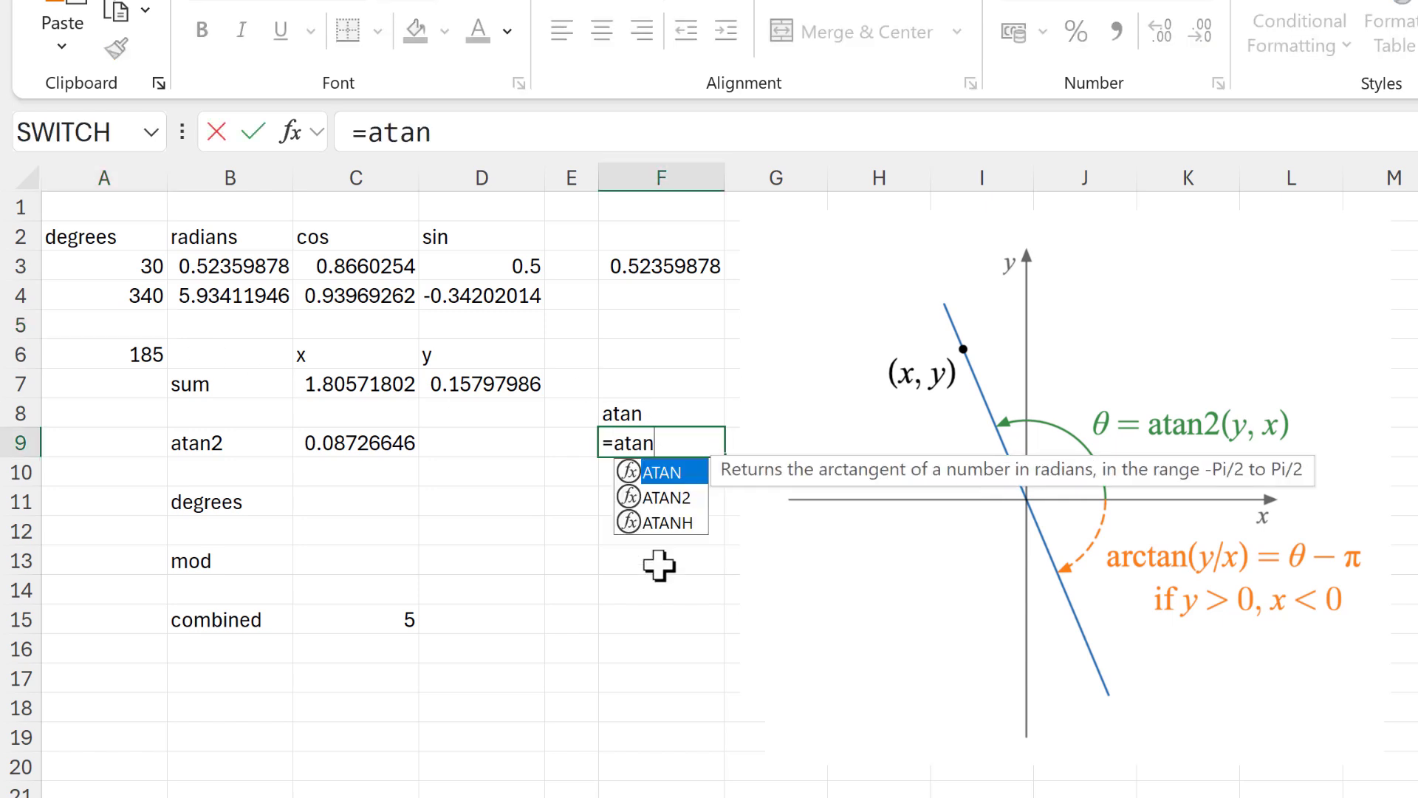
key("Tab")
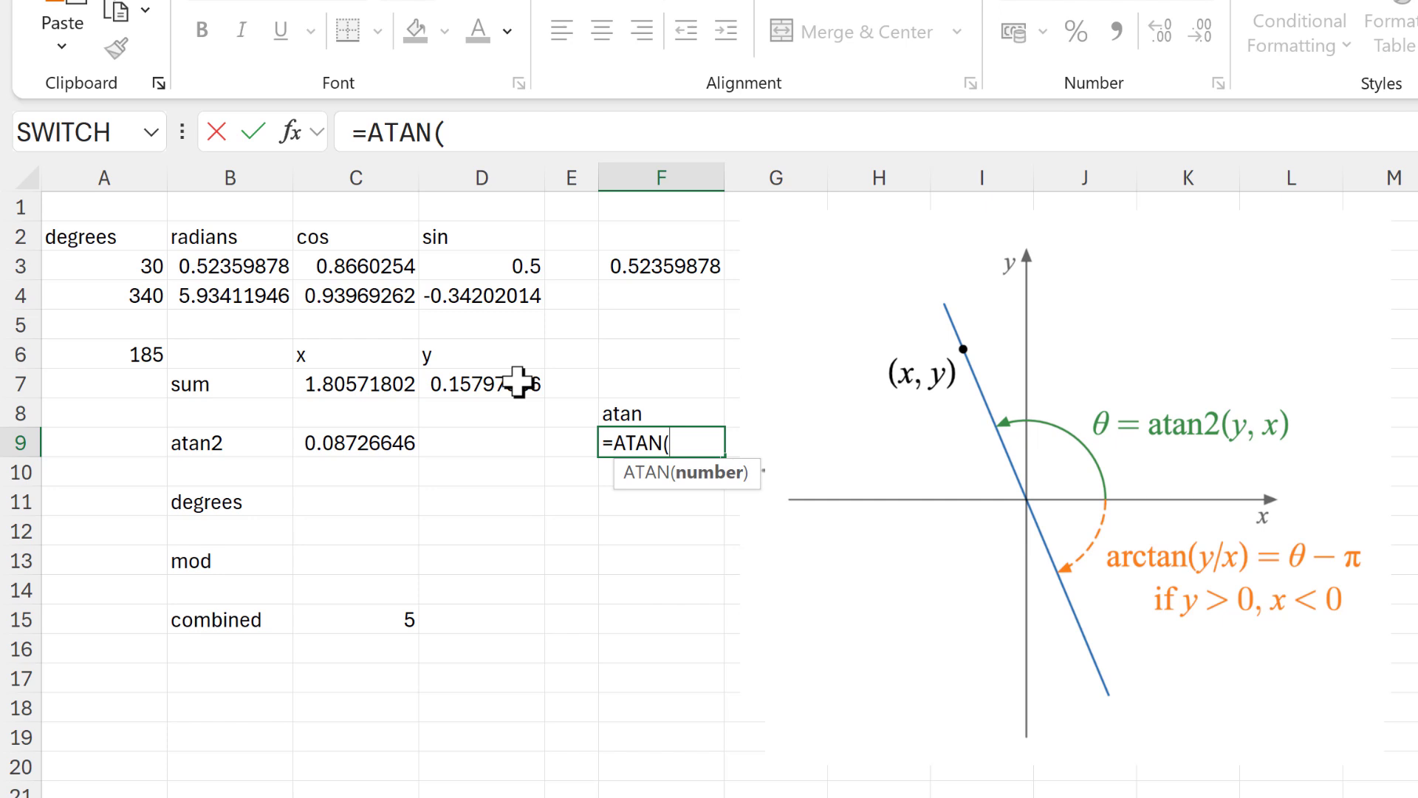
left_click(517, 382)
type("/")
left_click(374, 381)
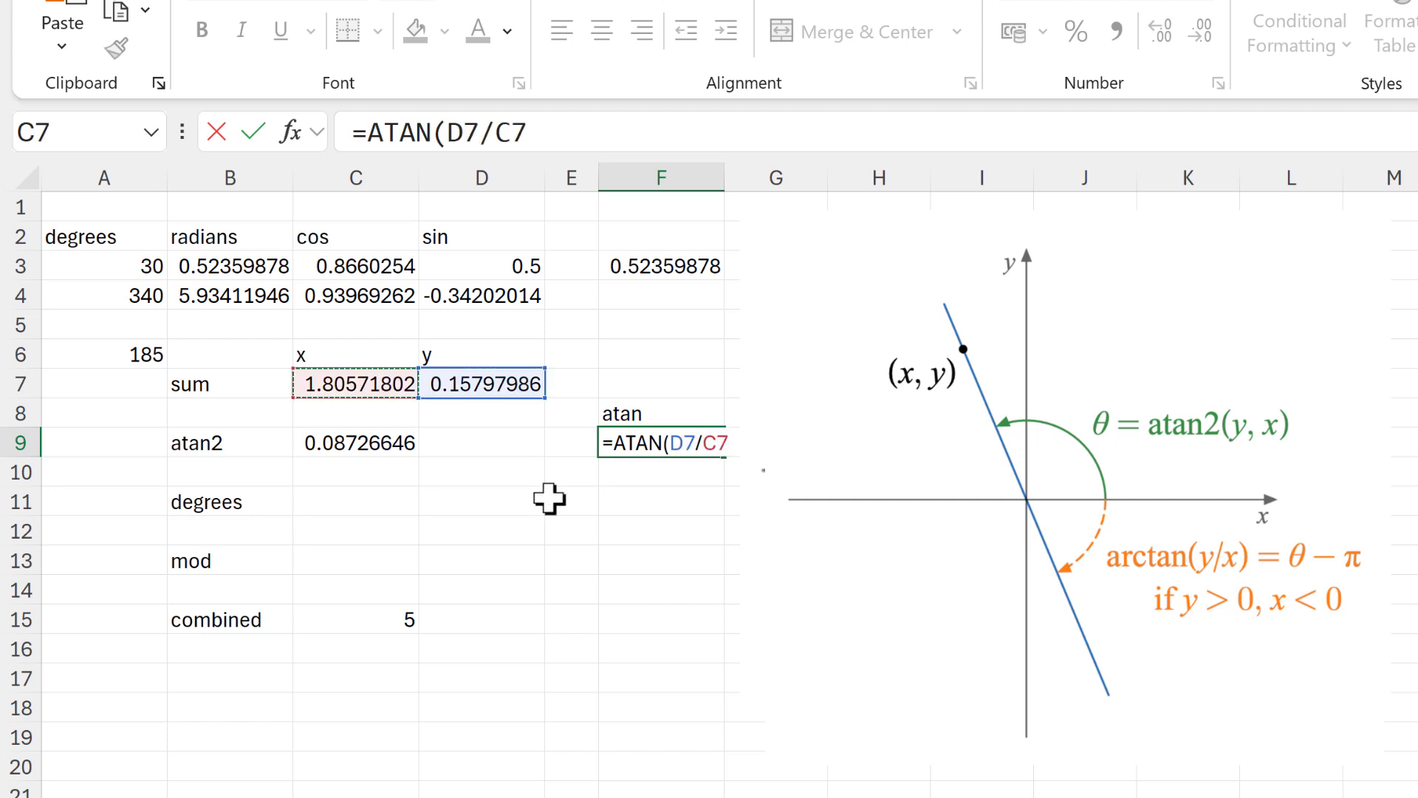
key("Return")
left_click(375, 451)
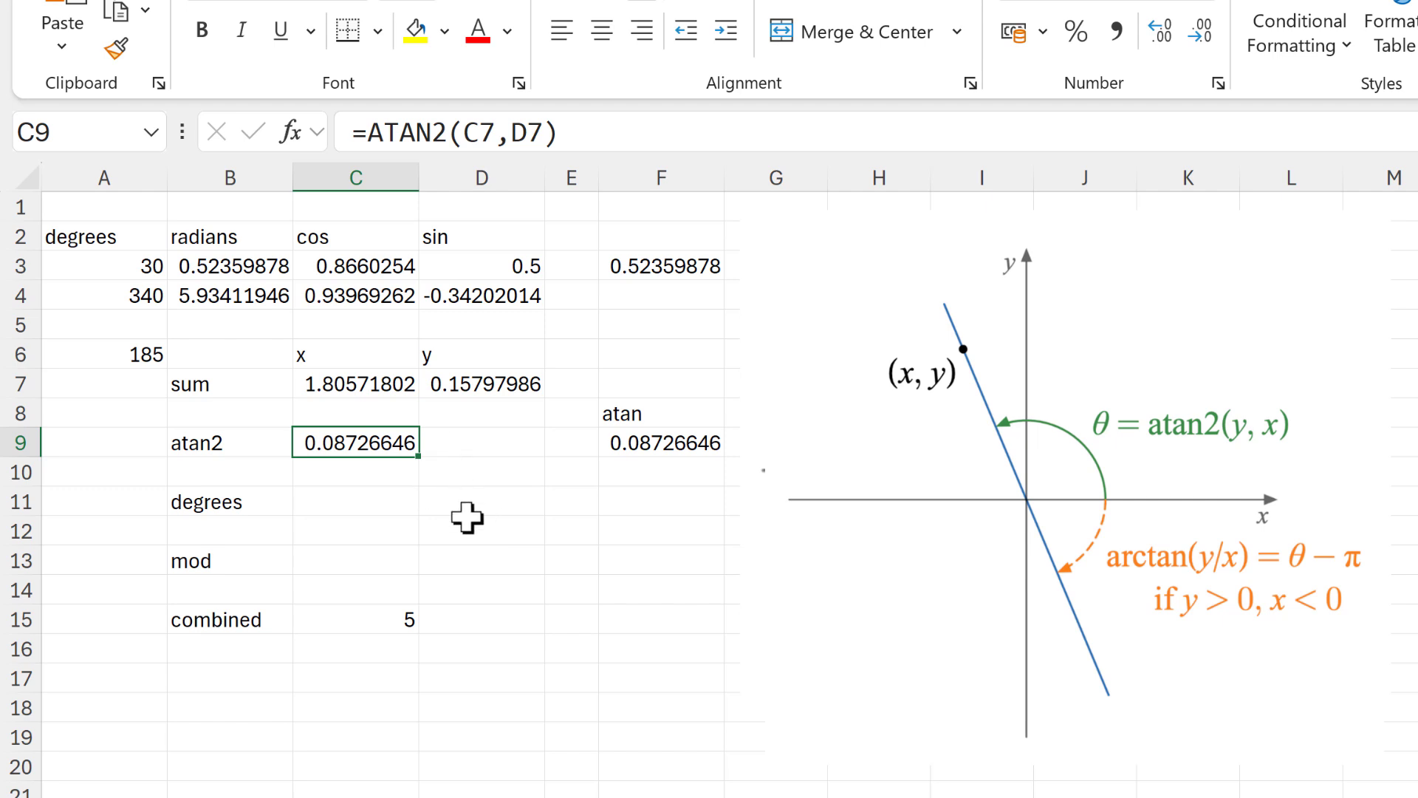
key("Down")
key("Down")
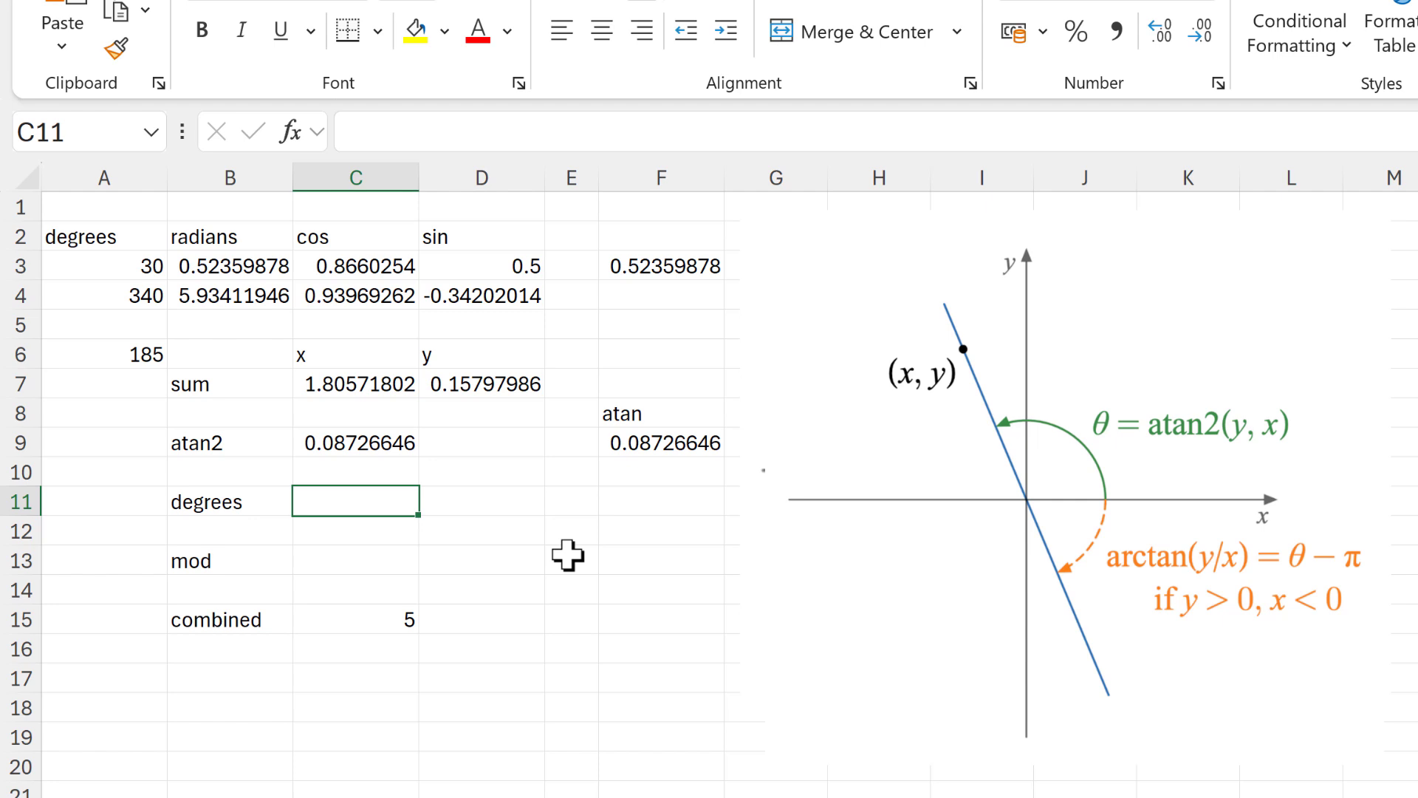
Enter =DEGREES(C9) in C11, giving 5, and move the diagrams aside to reveal the compass rose
type("=degr")
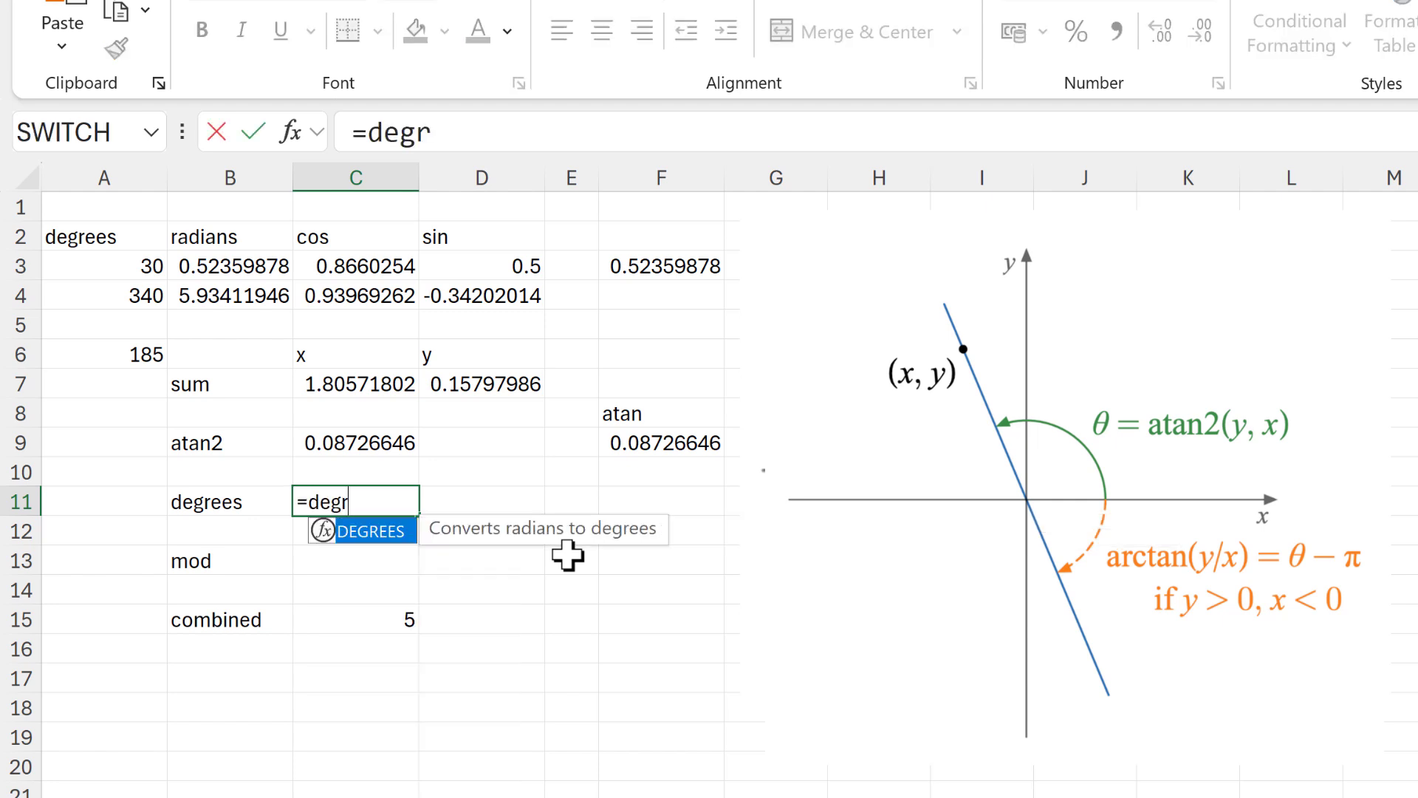
double_click(374, 536)
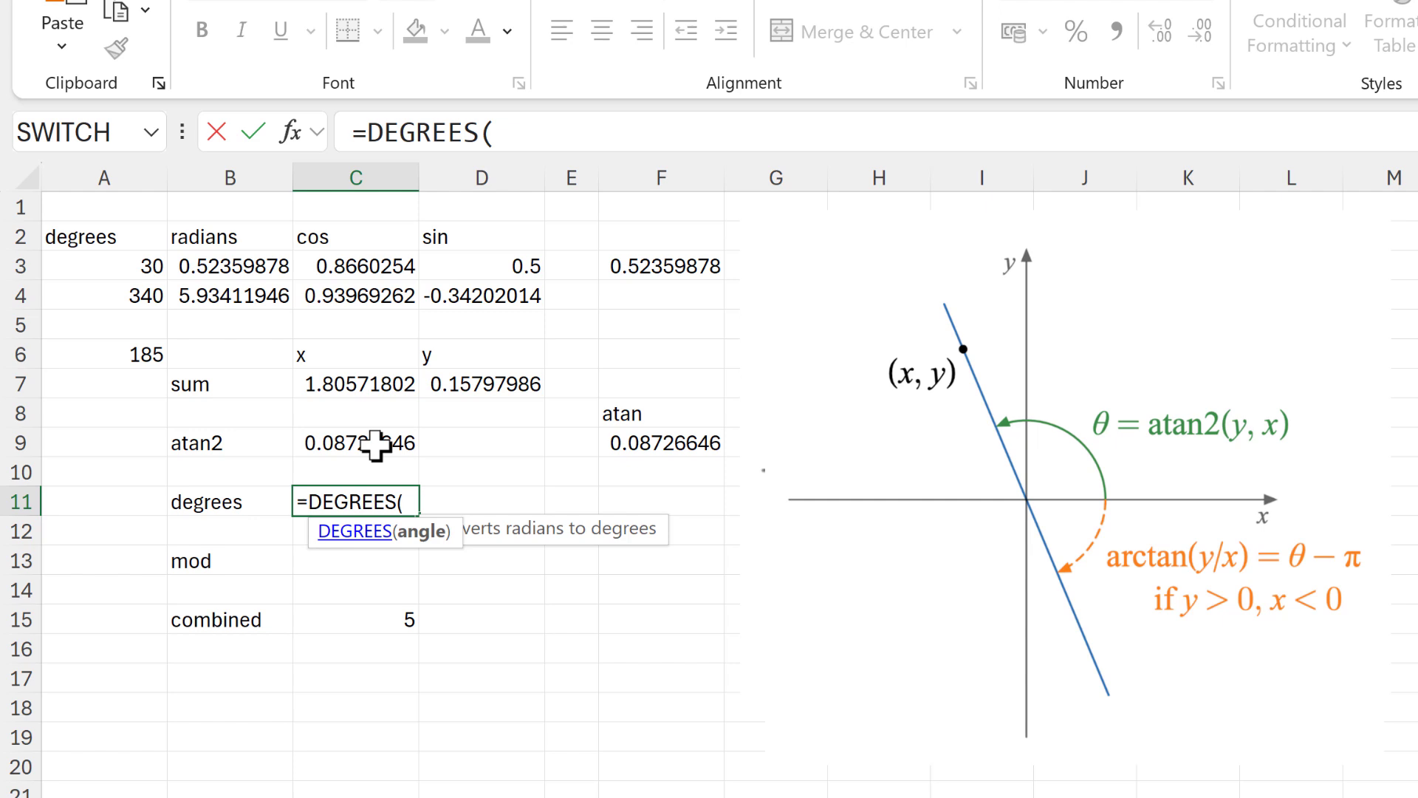
left_click(380, 443)
key("Return")
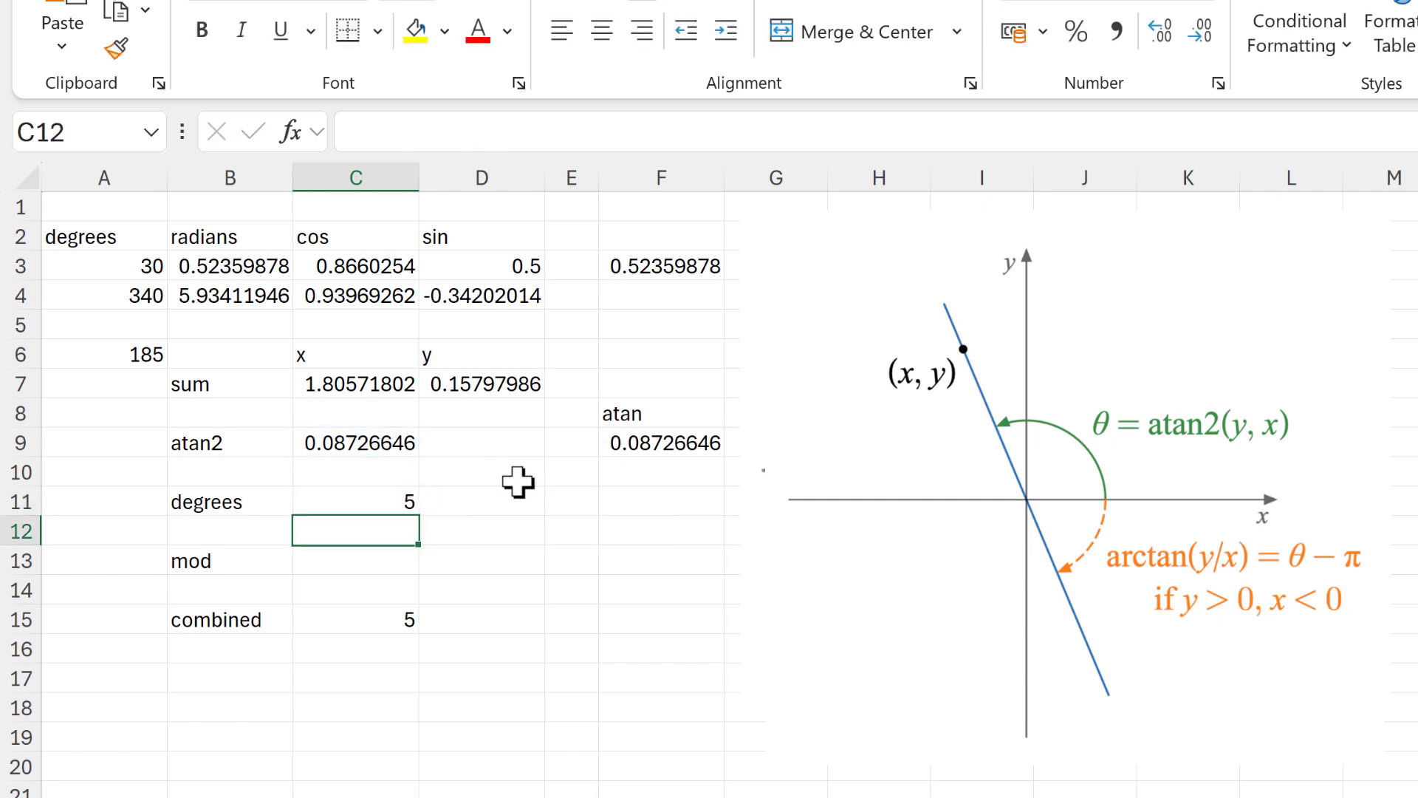
left_click(374, 498)
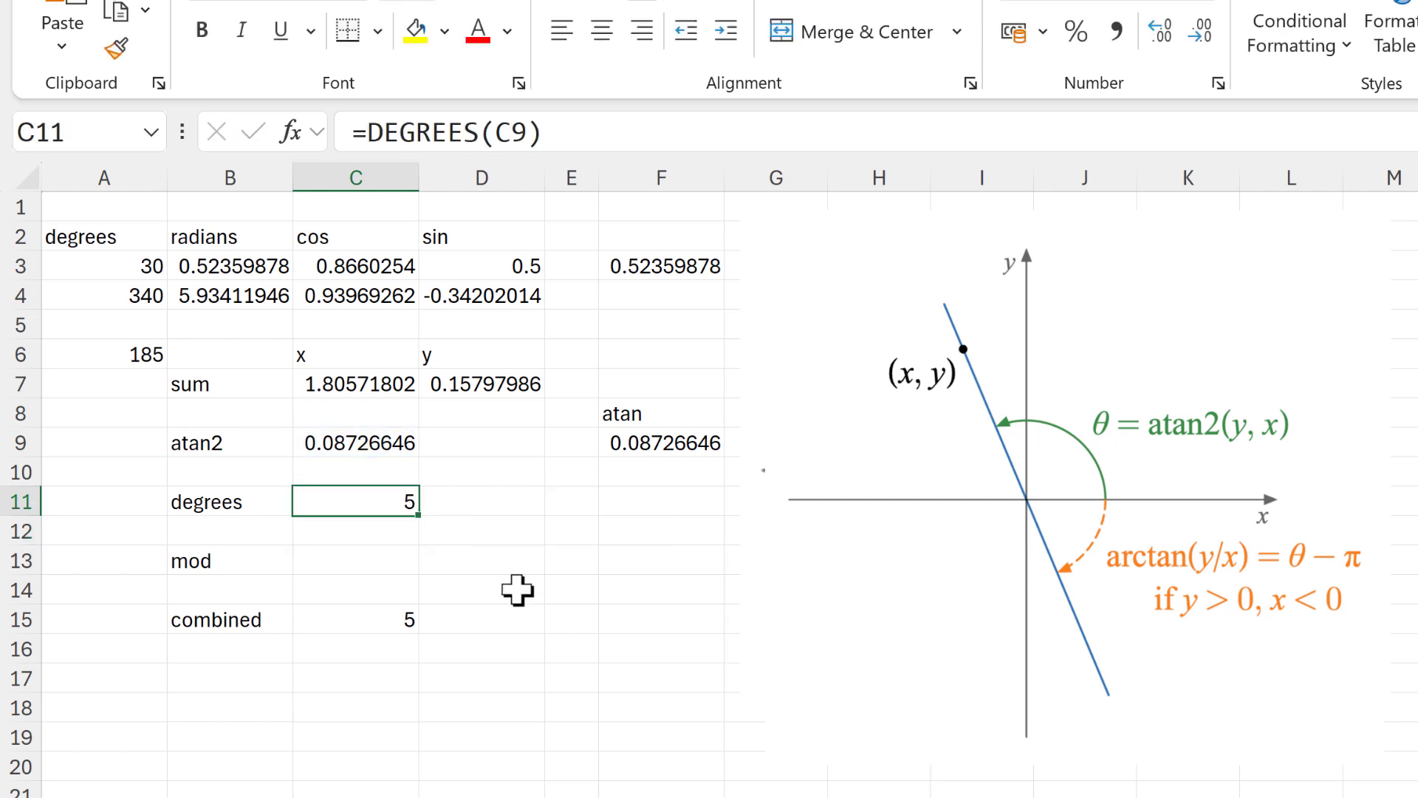
left_click_drag(889, 259, 864, 749)
left_click_drag(855, 301, 1417, 325)
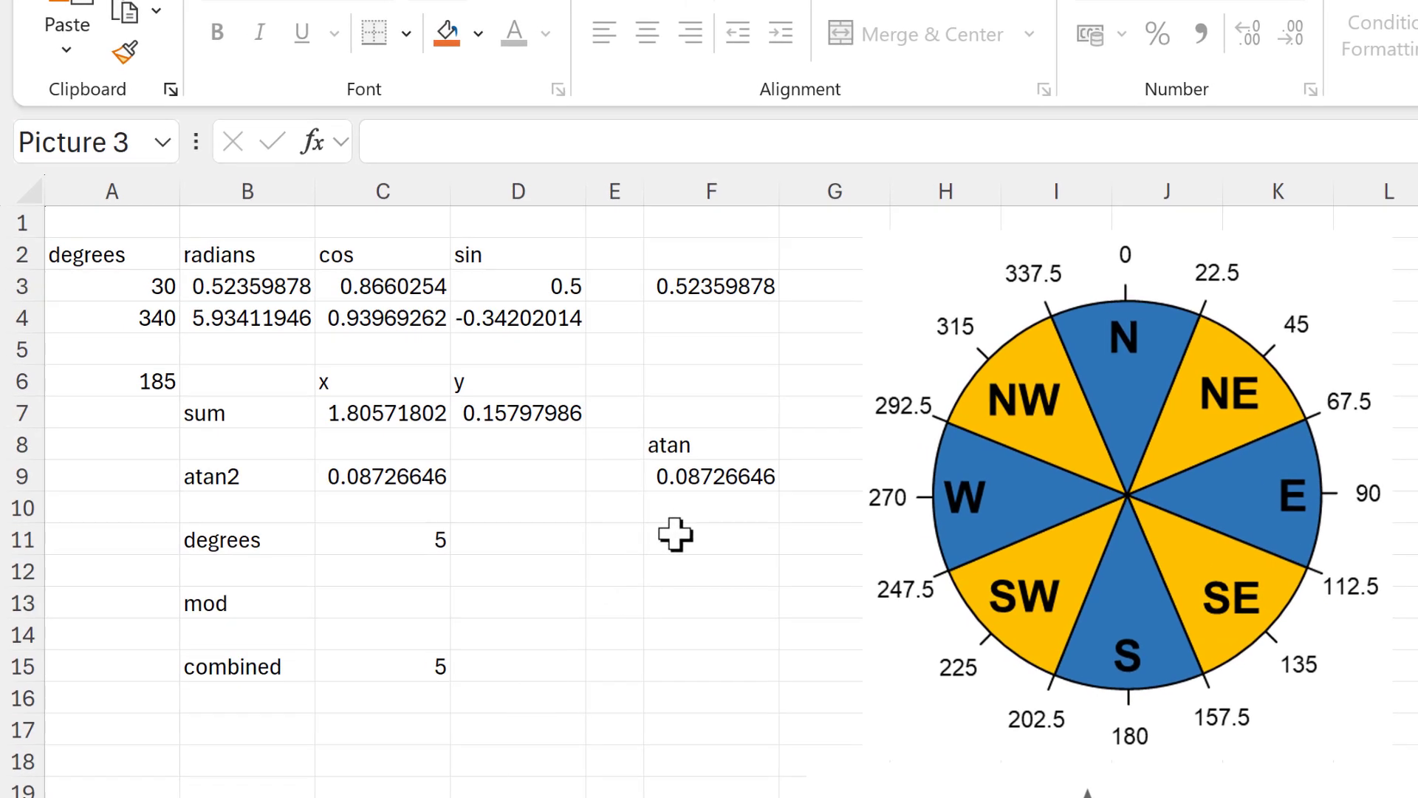
Enter =C9*180/PI() in F11, returning 5, and compare it with =DEGREES(C9) in C11
left_click(675, 533)
type("=")
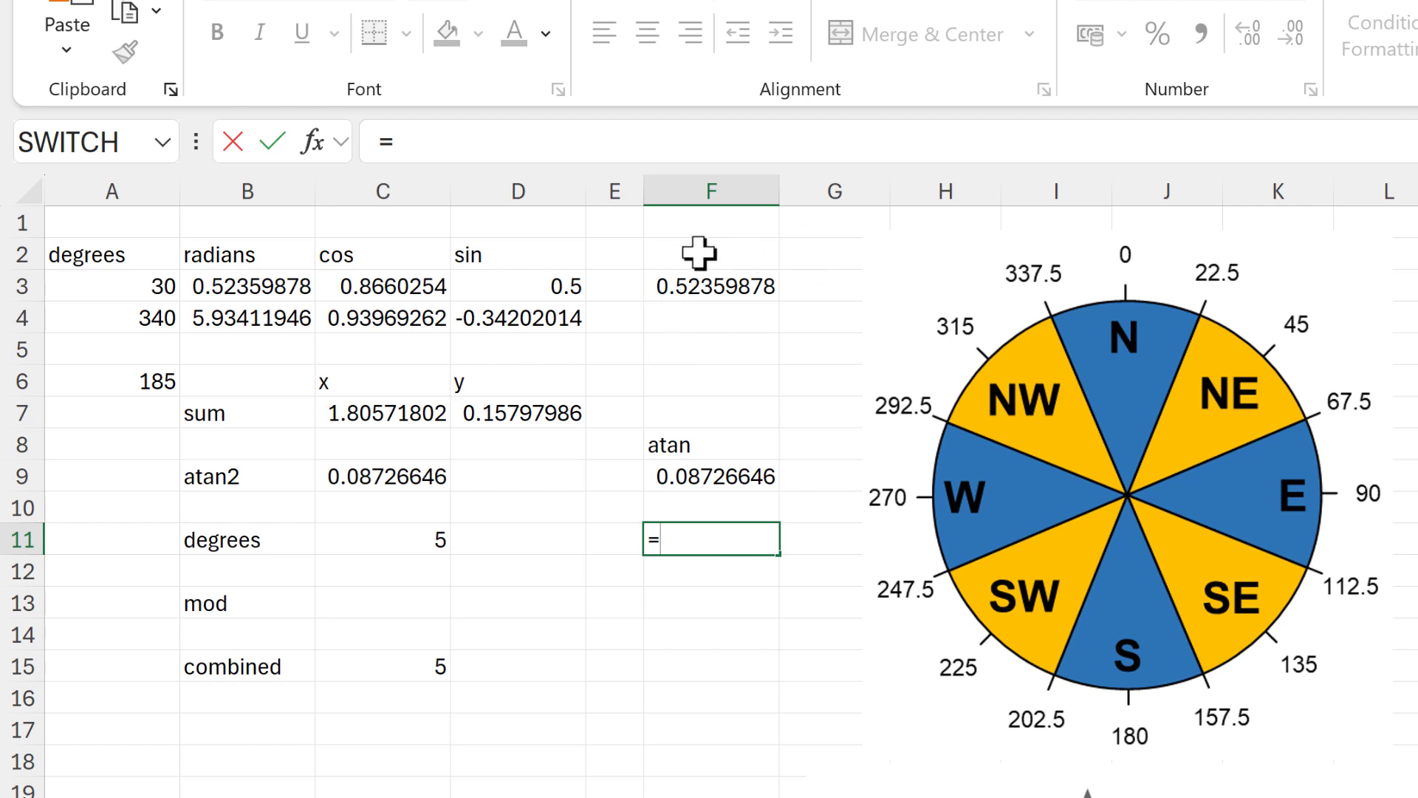
left_click(405, 476)
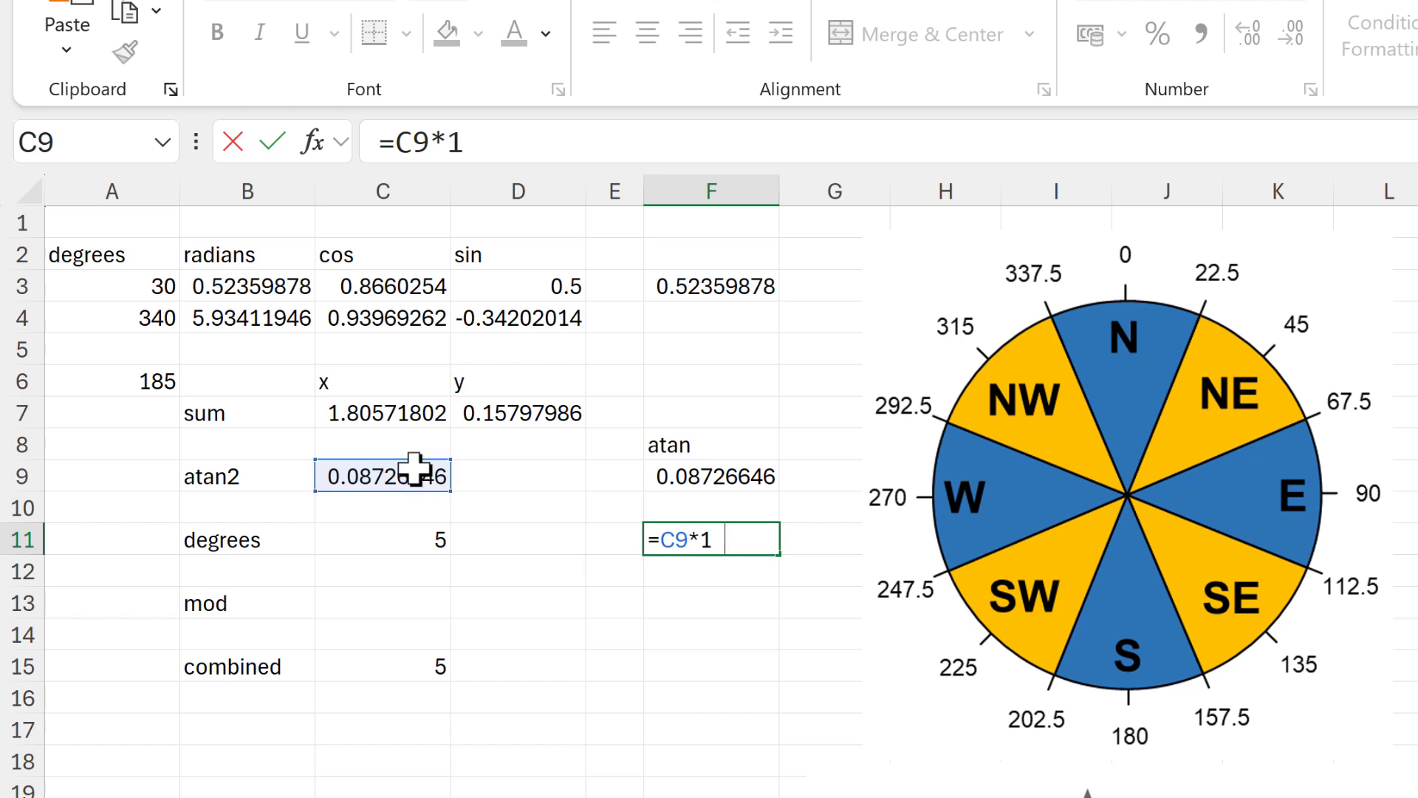
type("*180/PI")
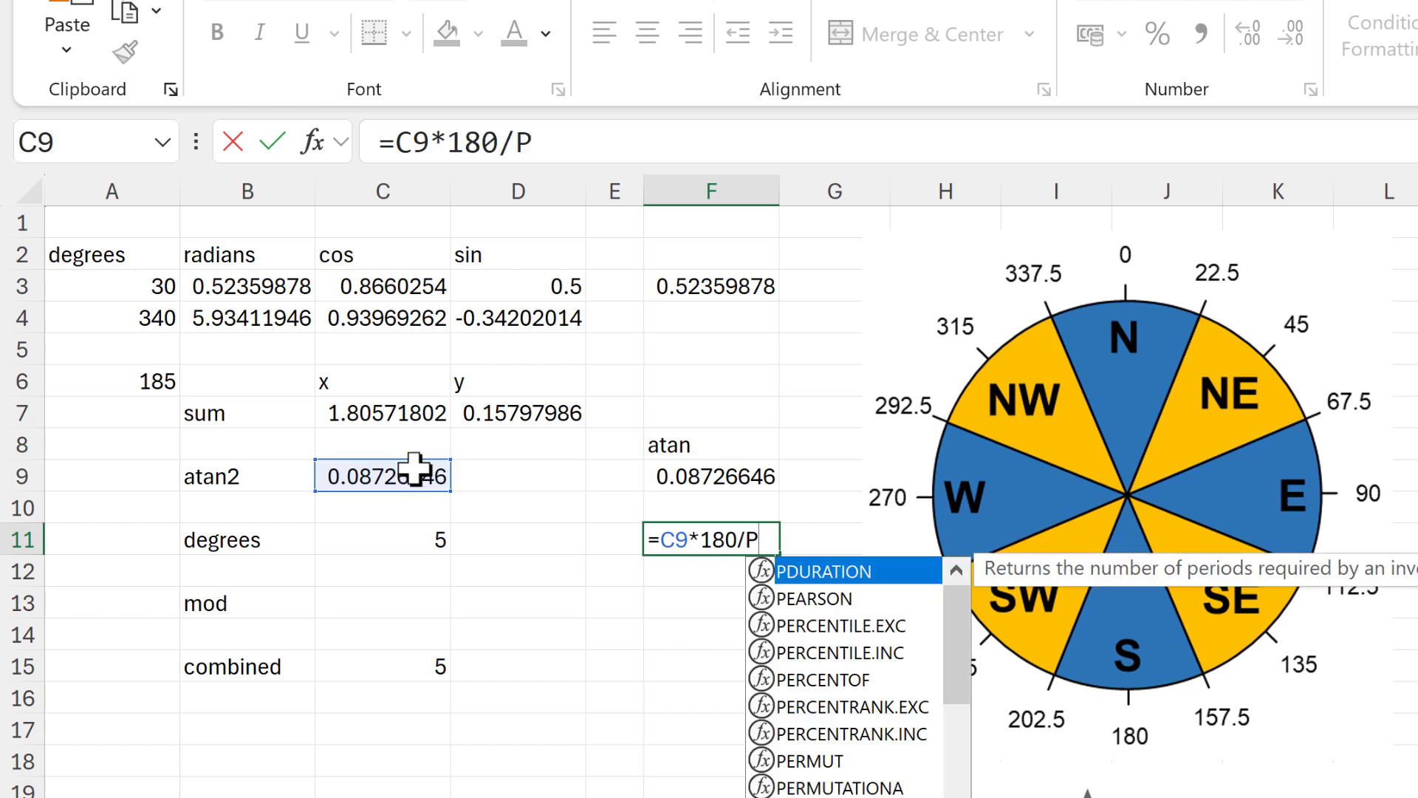
type("()")
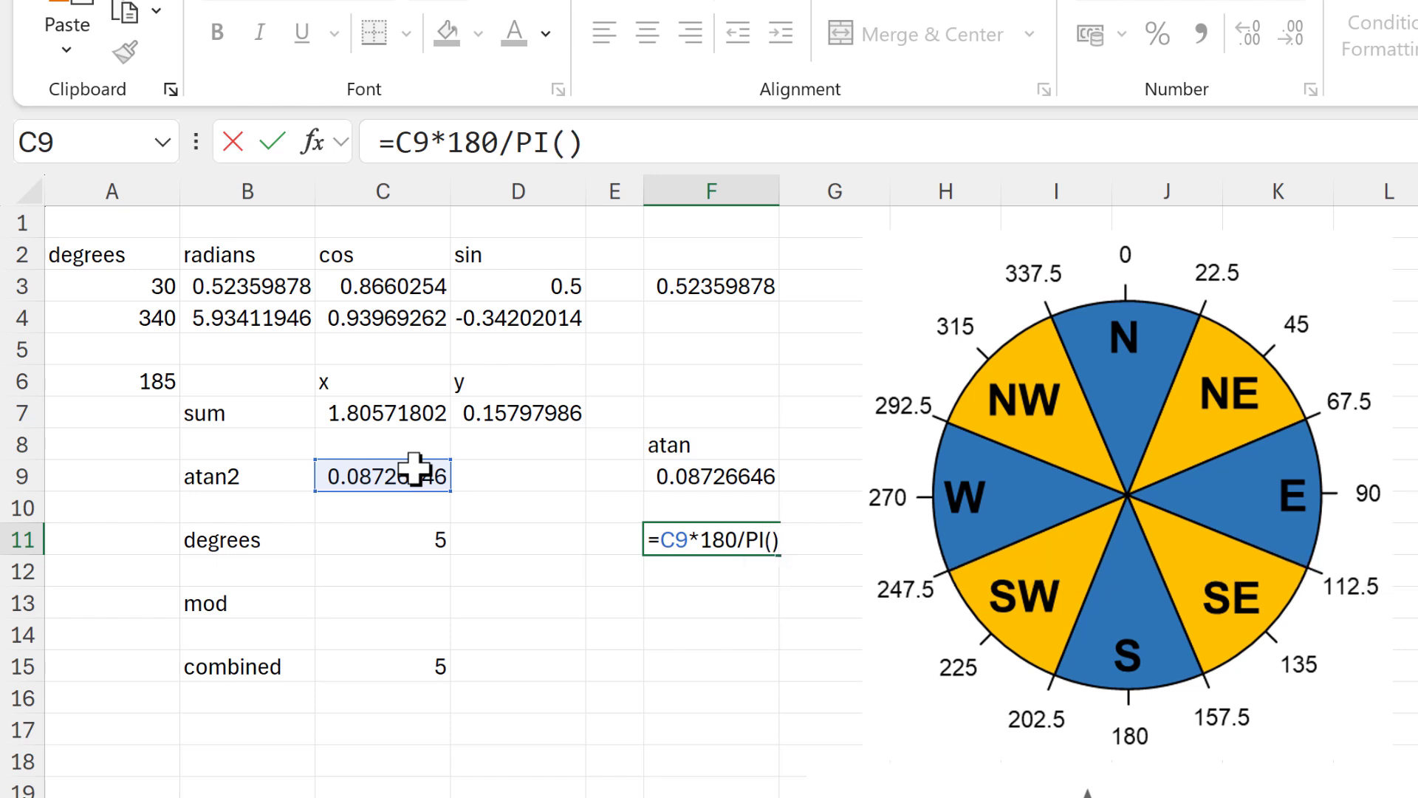
key("Return")
left_click(720, 533)
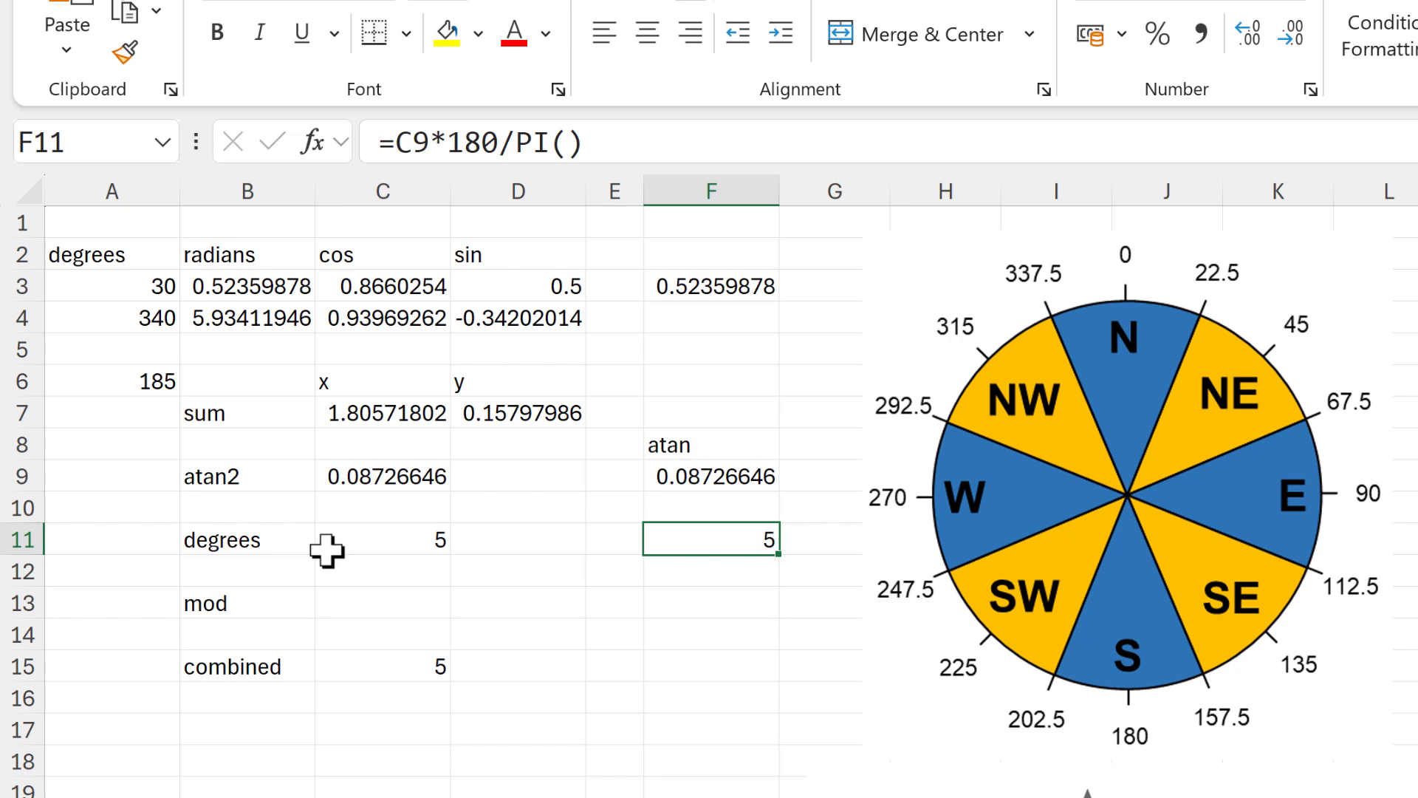
left_click(403, 545)
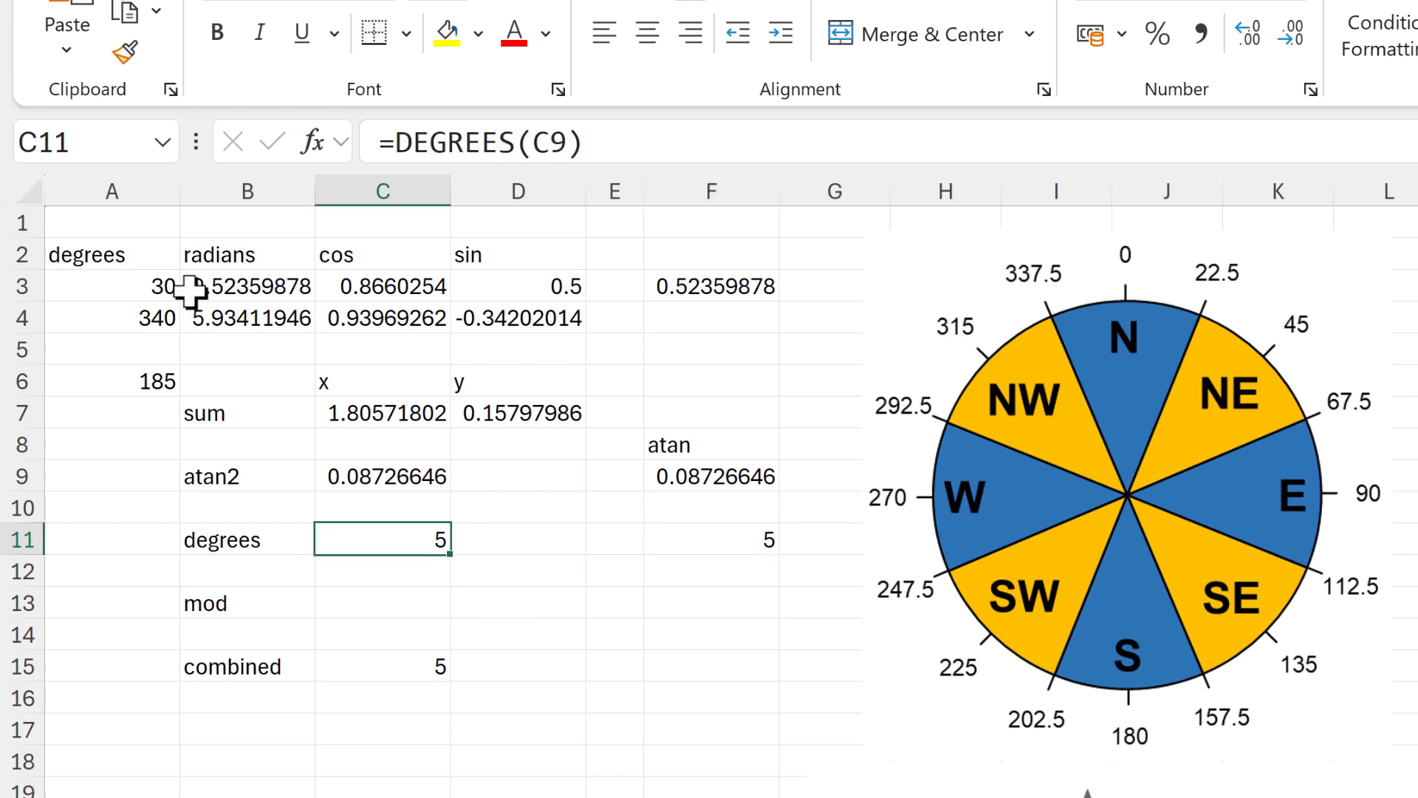
Enter wind directions 20 in A3 and 330 in A4, then check the degrees result in C11
left_click(161, 290)
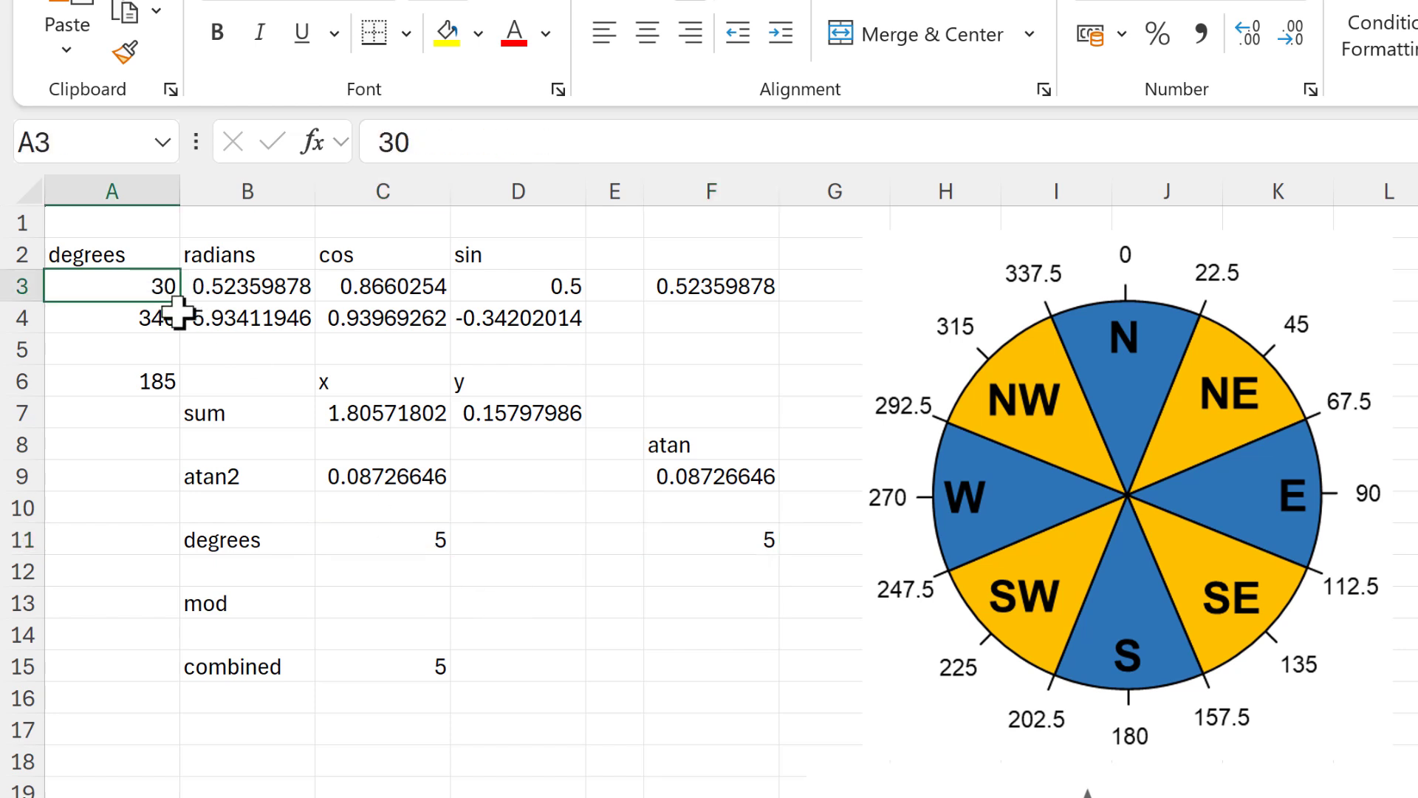
type("20")
key("Return")
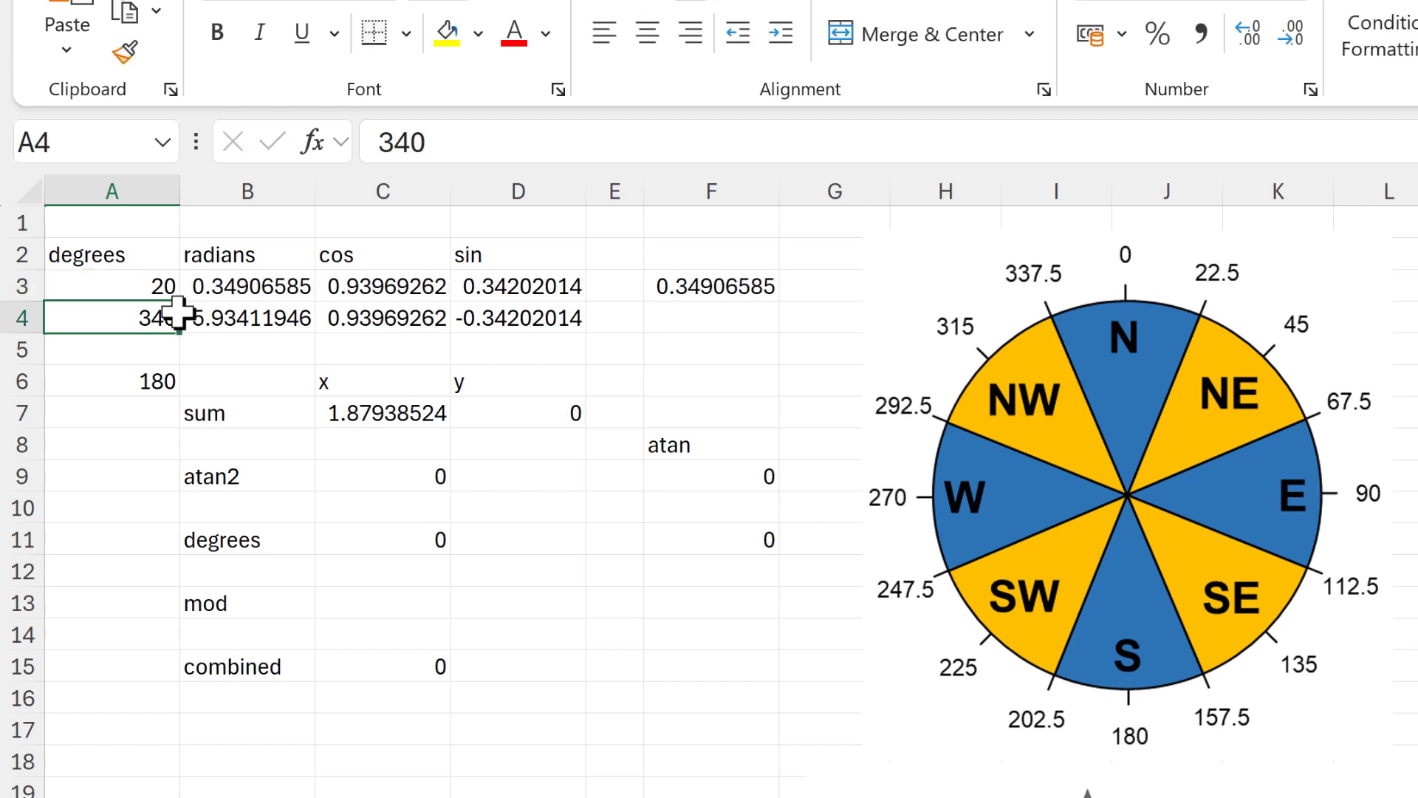
type("330")
key("Return")
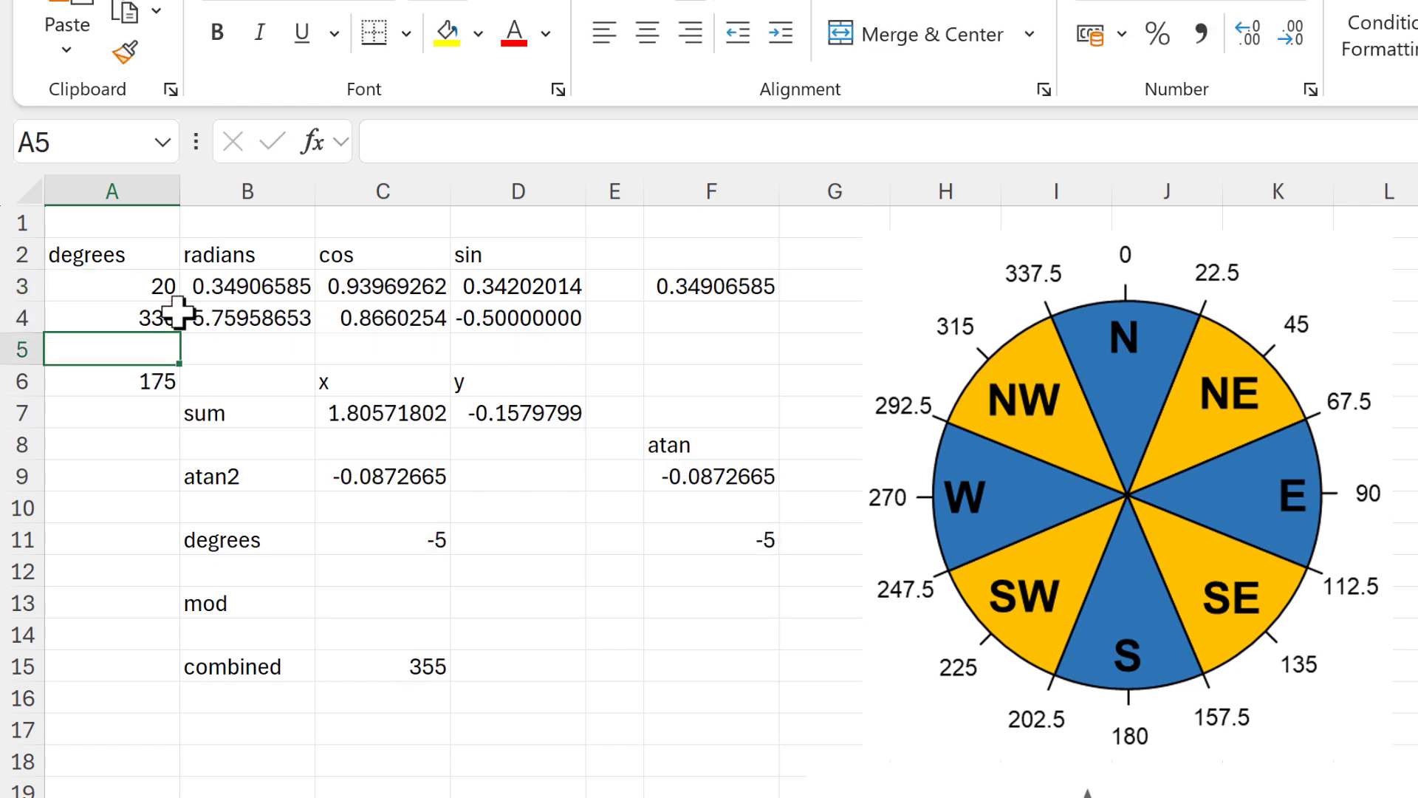
left_click(336, 540)
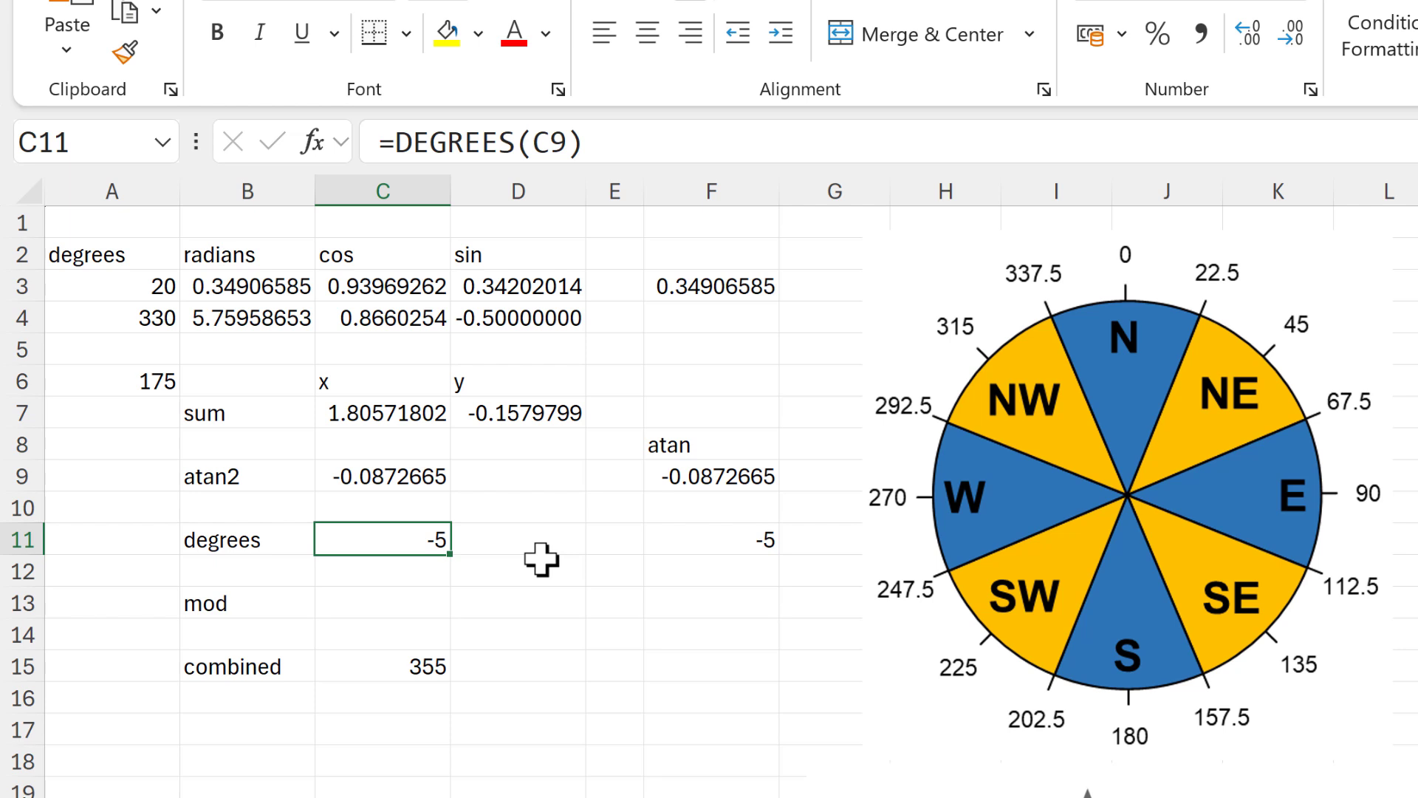
Enter =MOD(C11,360) in C13 so the -5 degrees wraps to 355
left_click(412, 602)
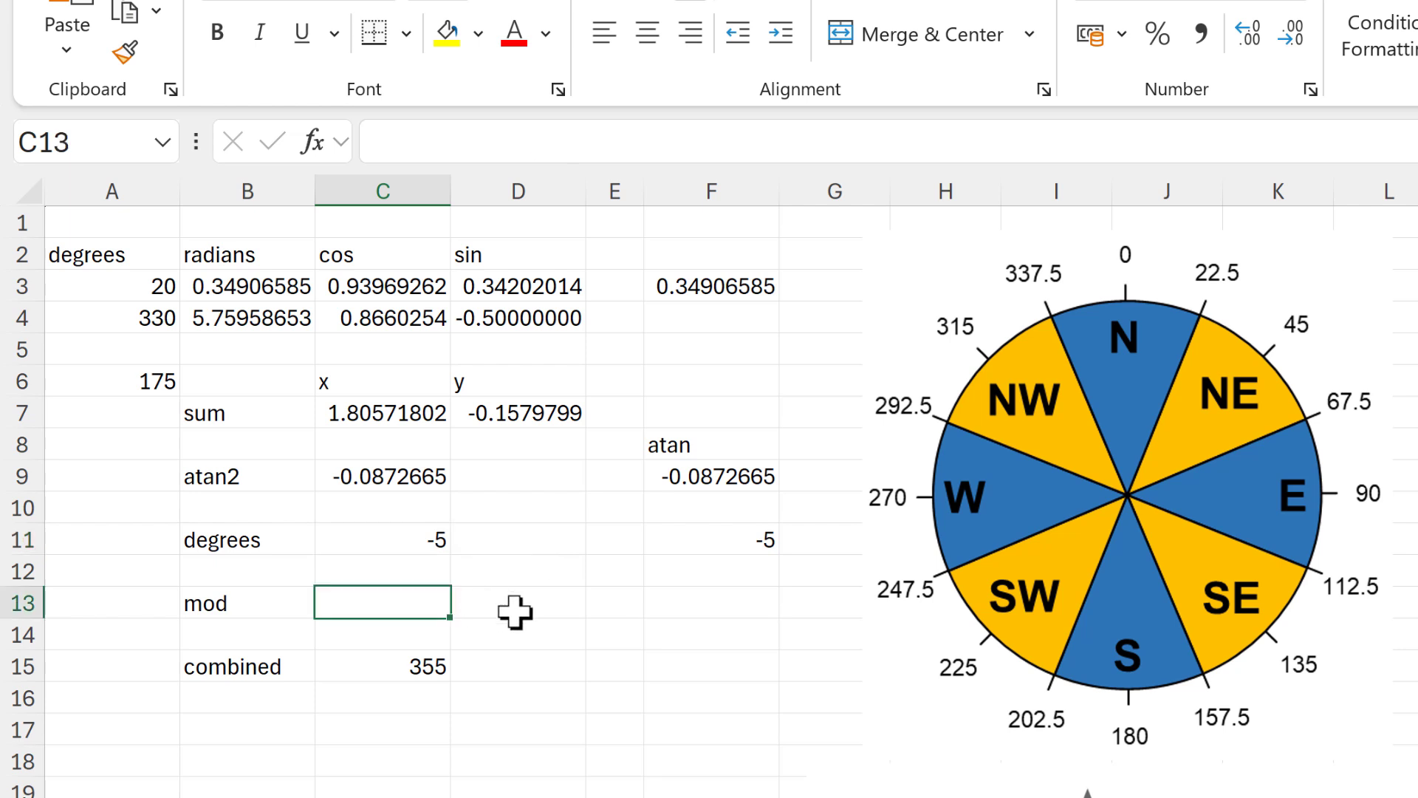
type("=mod(")
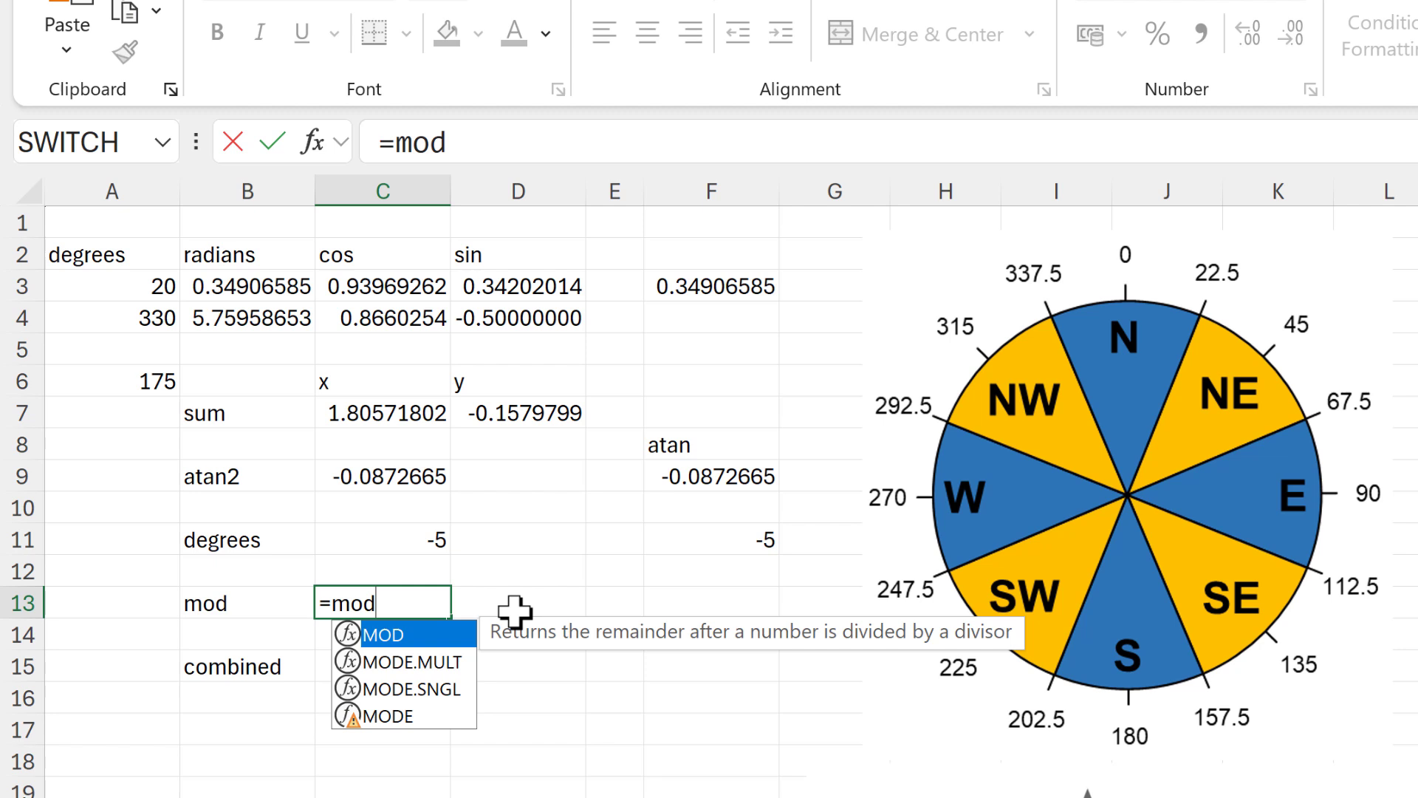
left_click(438, 545)
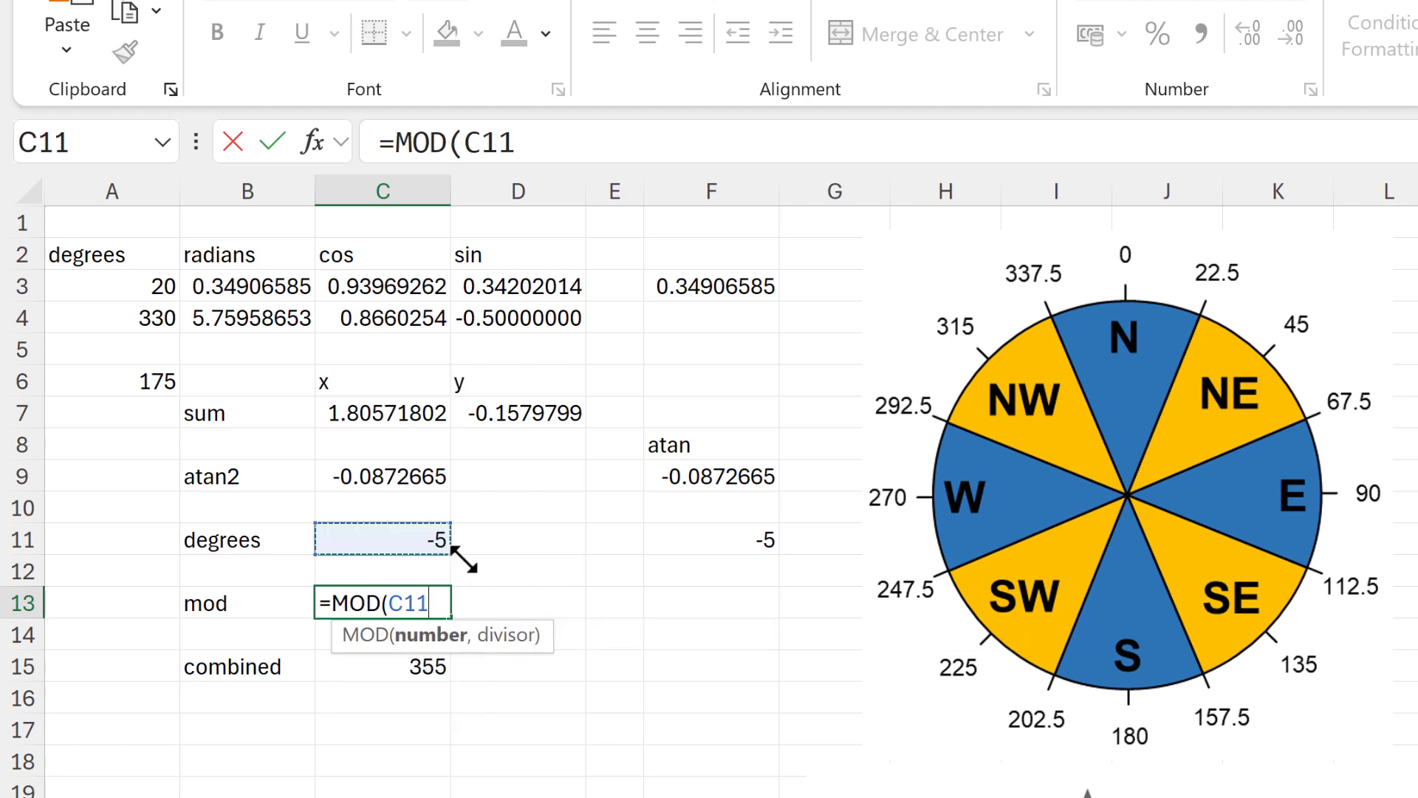
type(",36")
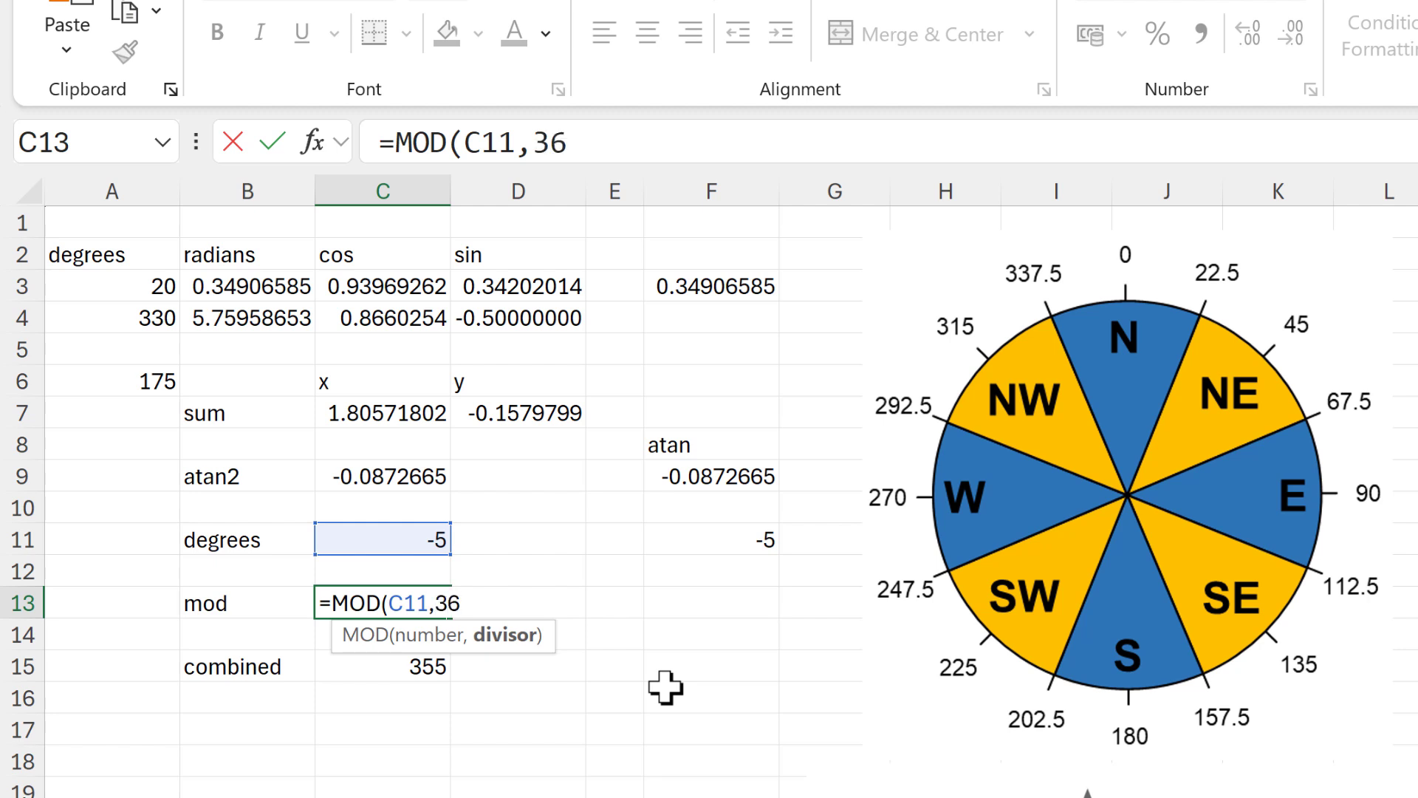
type("0)")
key("Return")
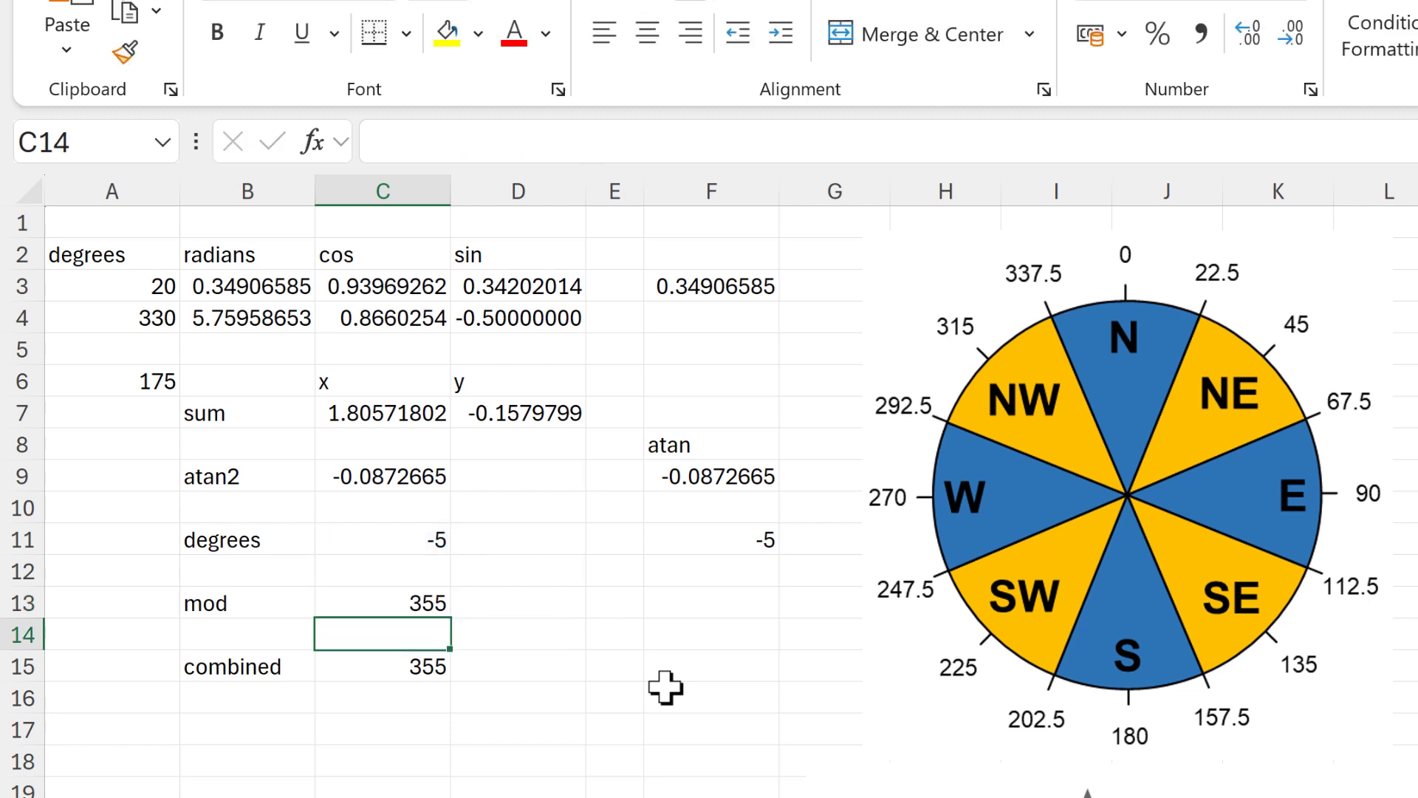
left_click(431, 599)
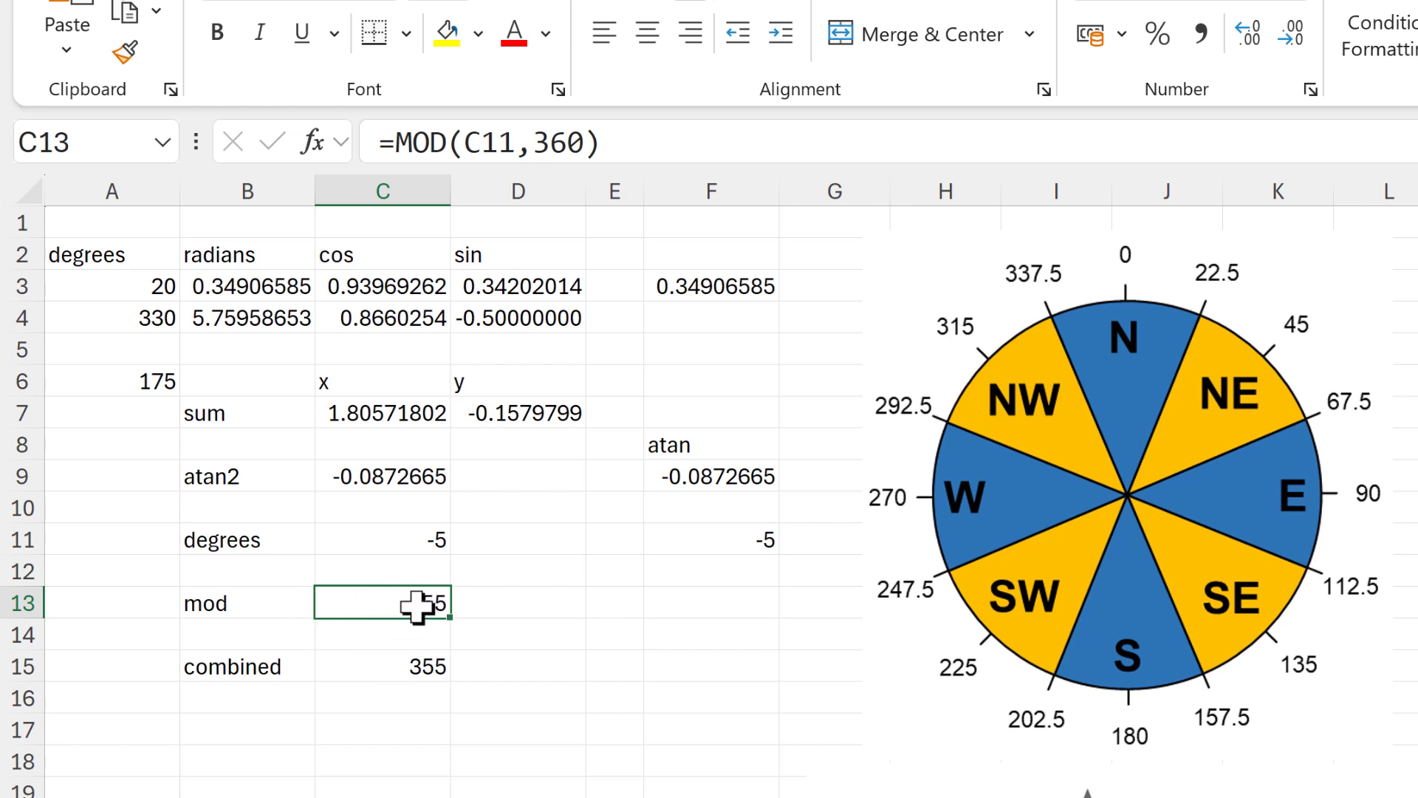
Change the wind directions to 5 in A3 and 355 in A4
left_click(158, 290)
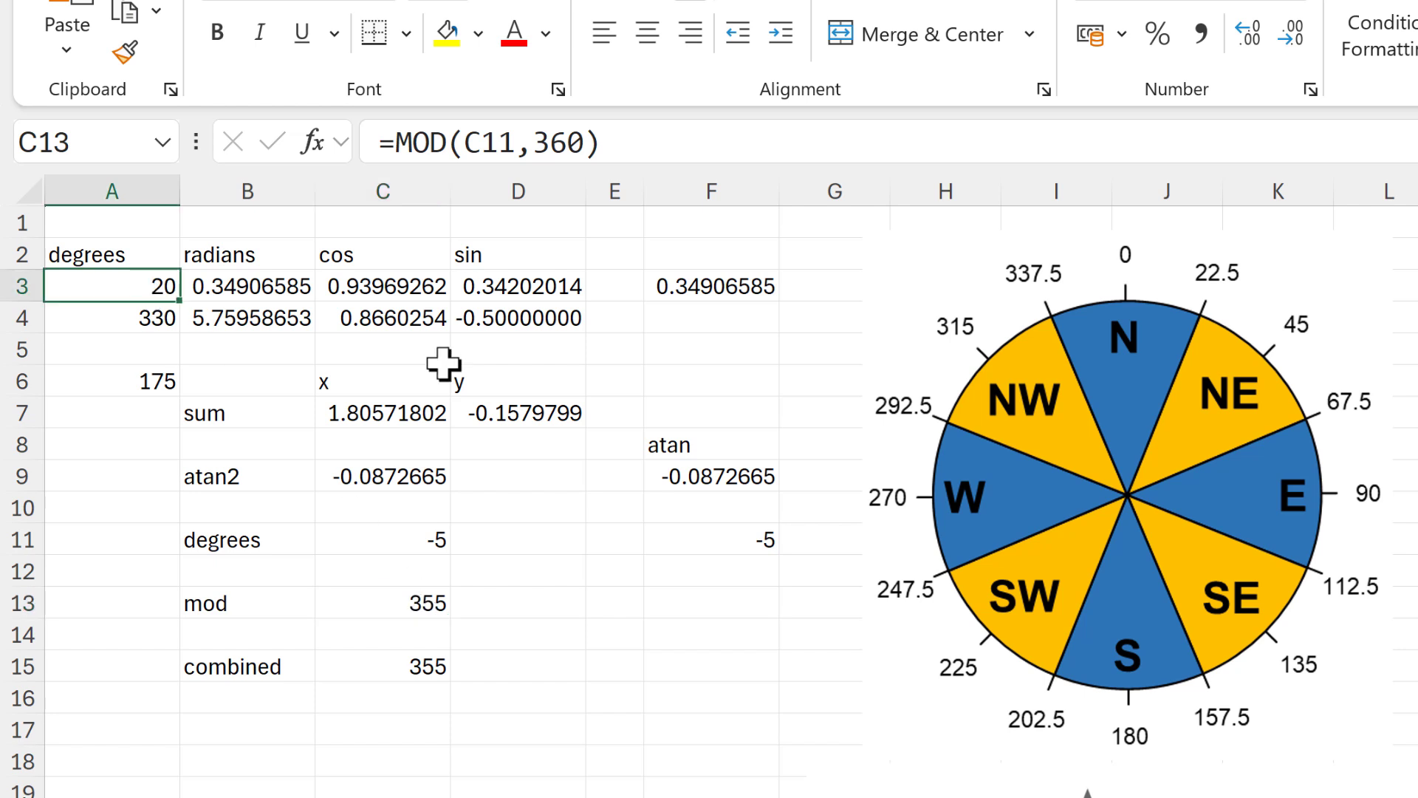
type("5")
key("Return")
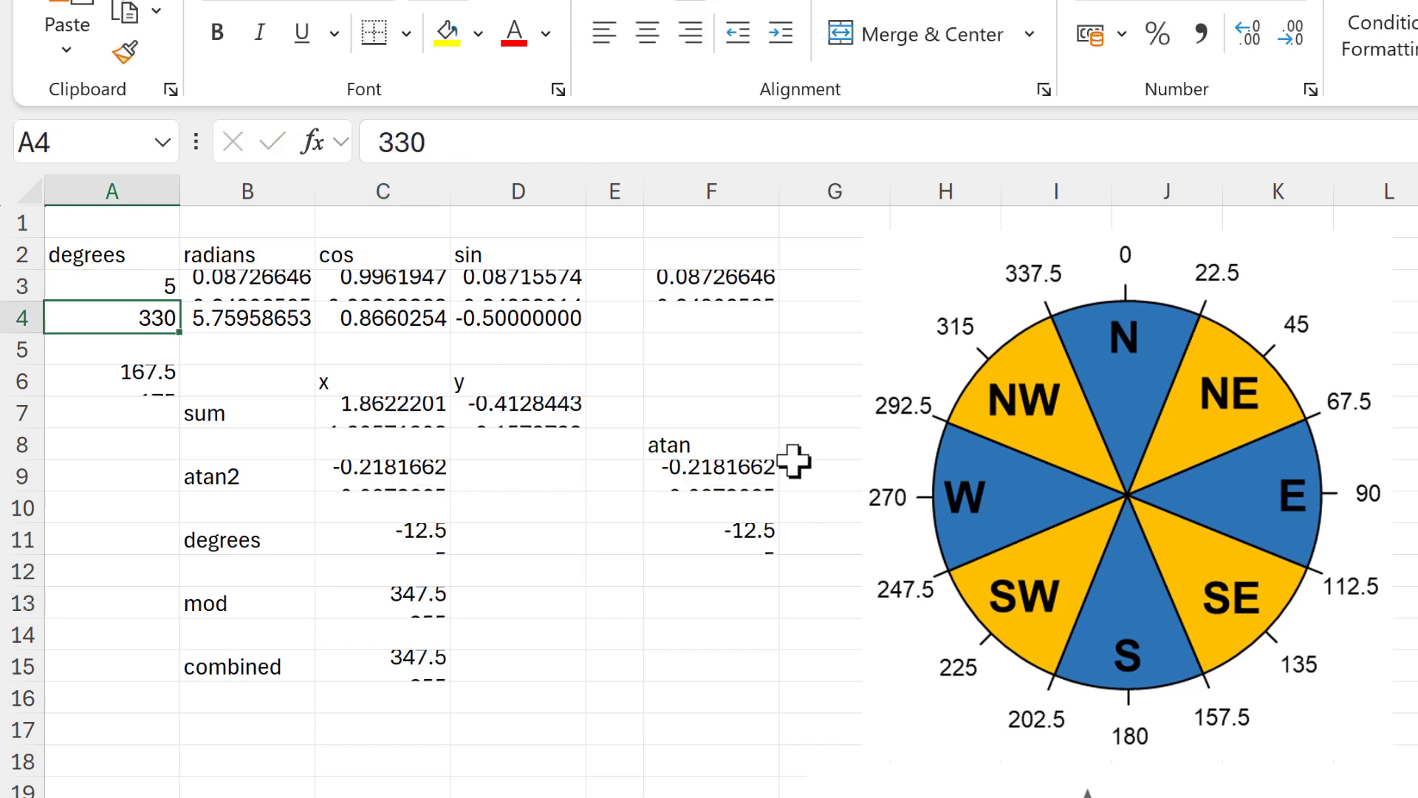
type("355")
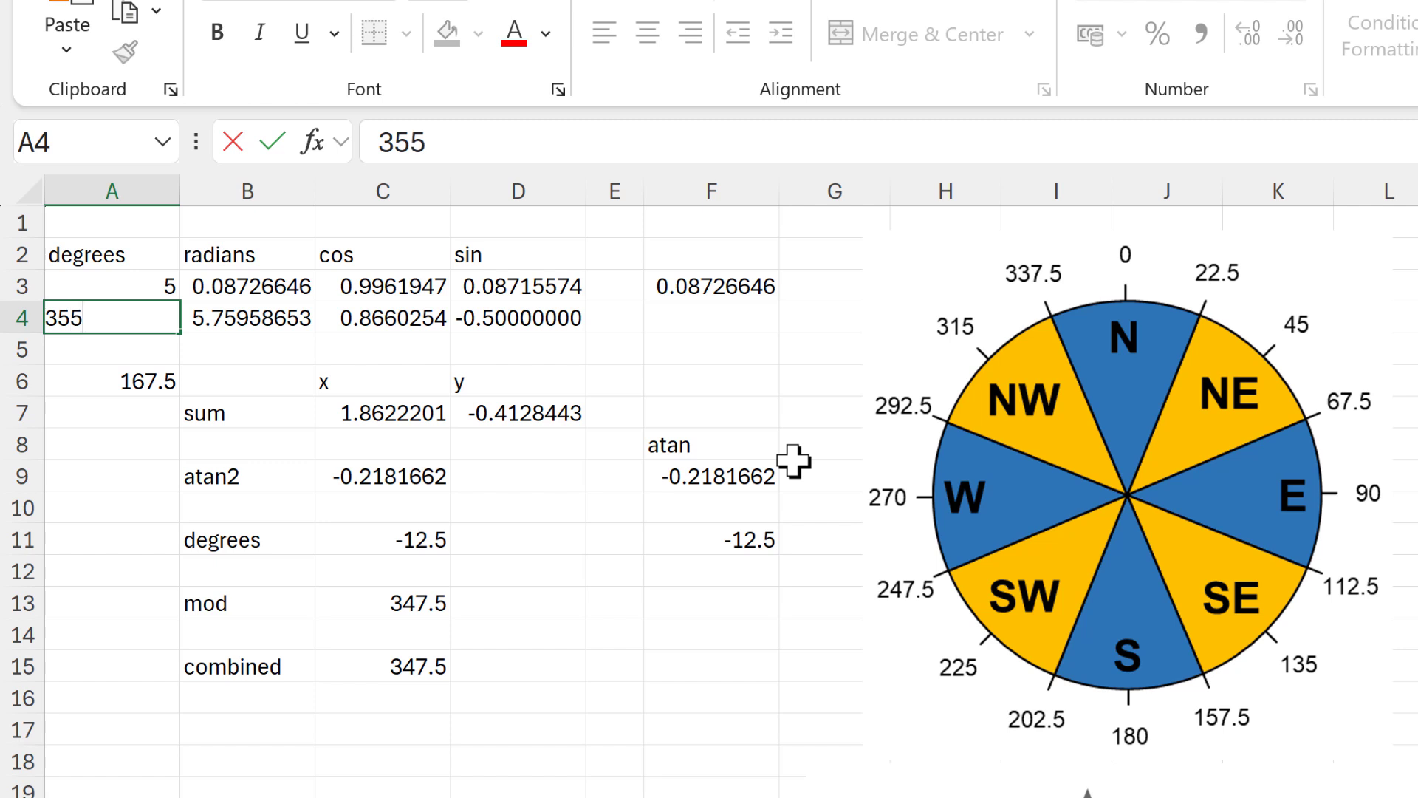
key("Return")
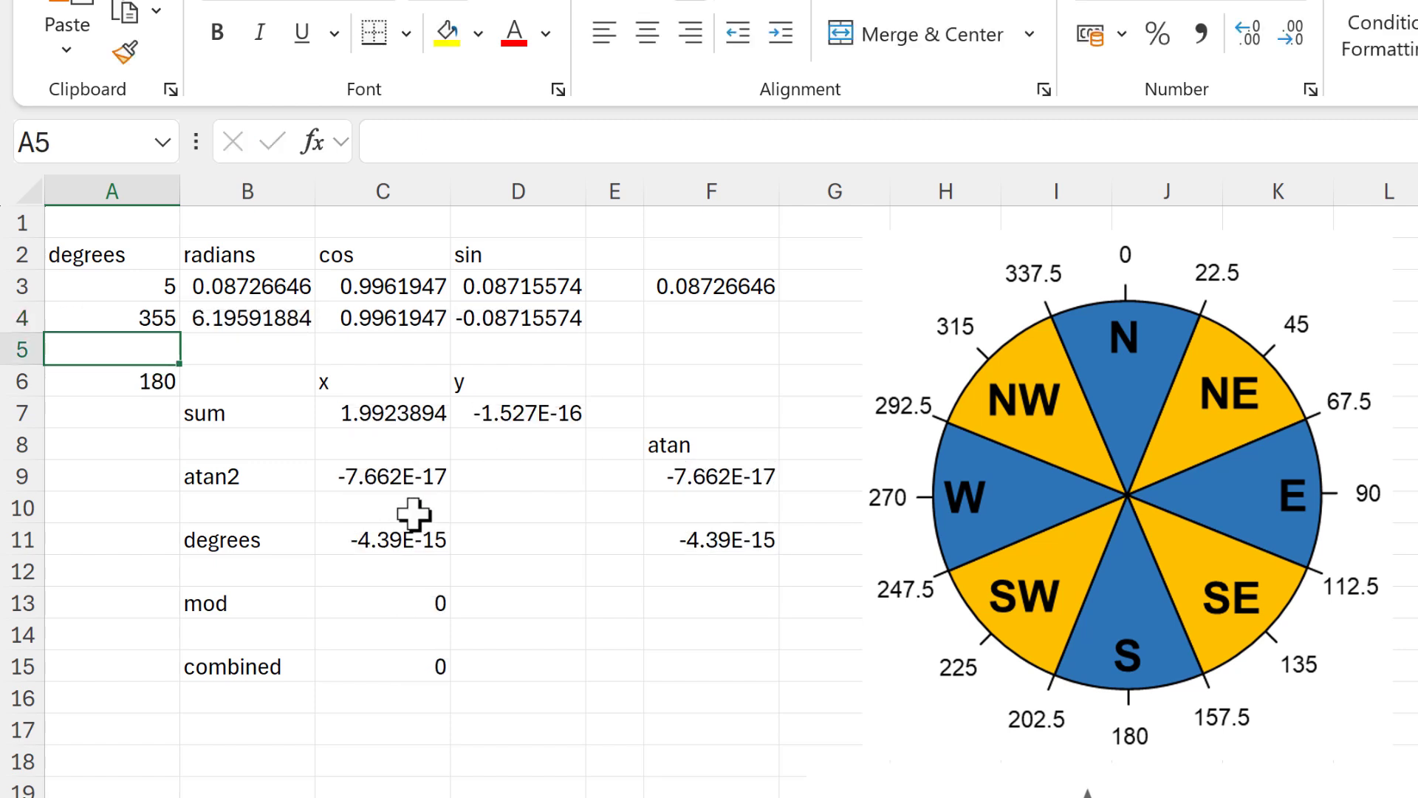
Widen column C and format C11 as Number with extra decimals, revealing -0.0000000000000044
left_click(415, 528)
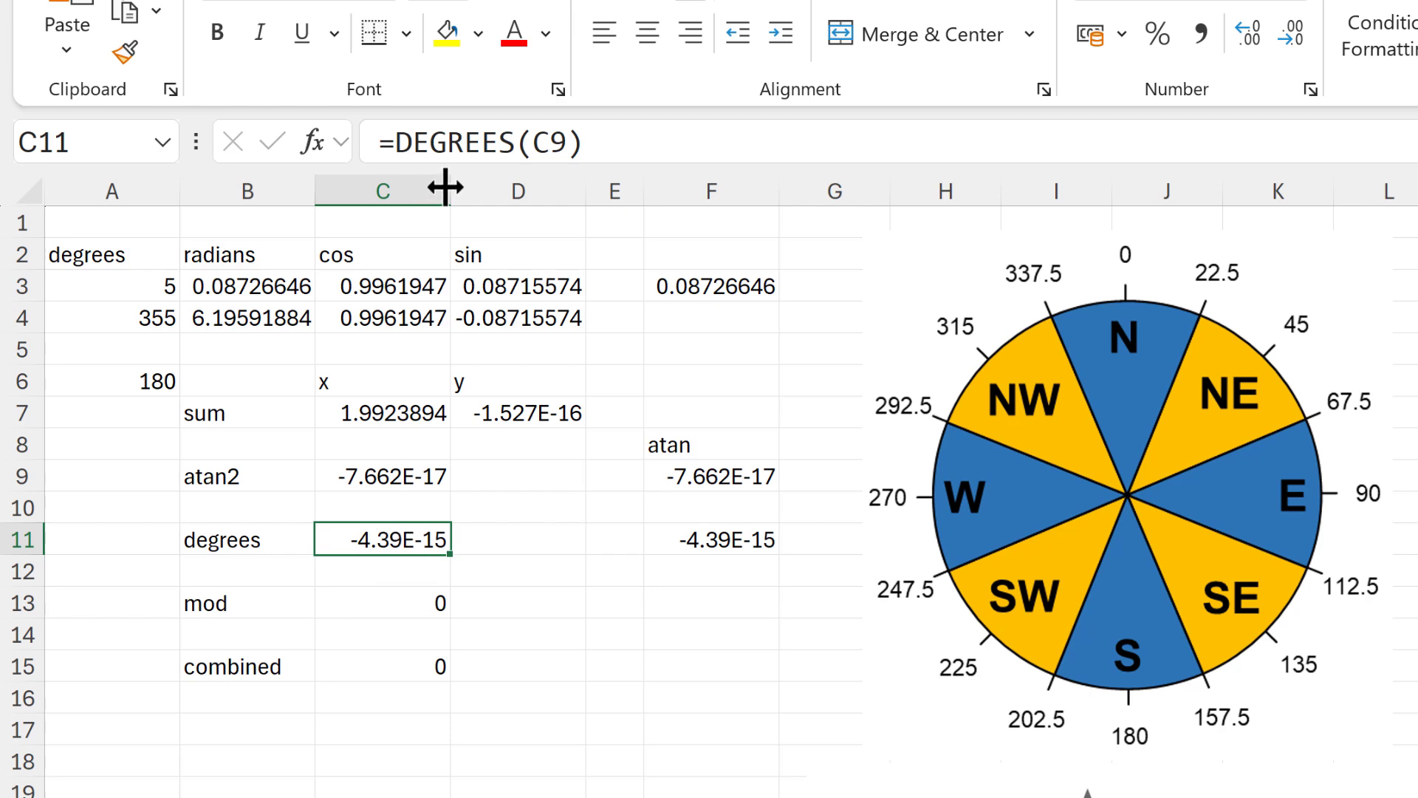
left_click_drag(451, 189, 560, 190)
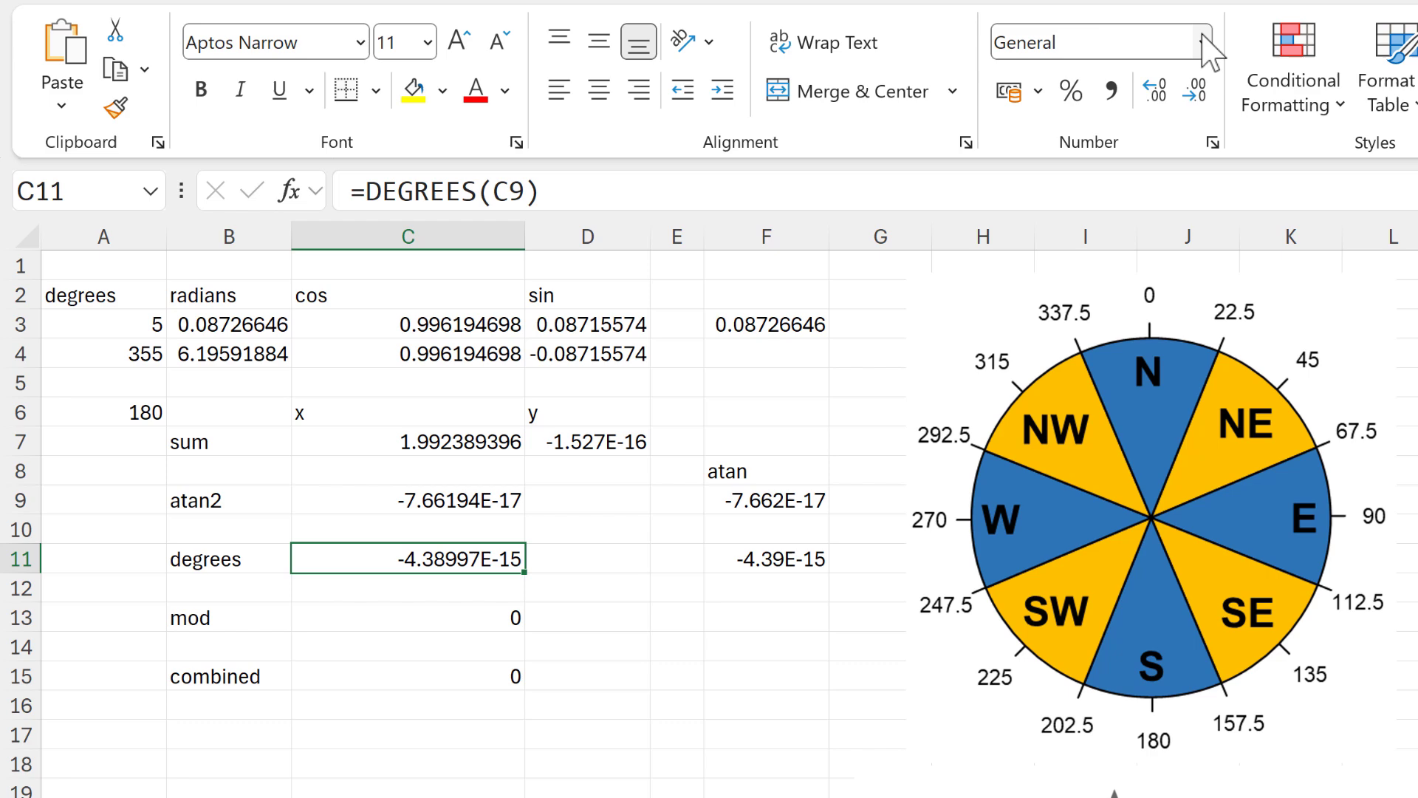
left_click(1270, 3)
left_click(1146, 174)
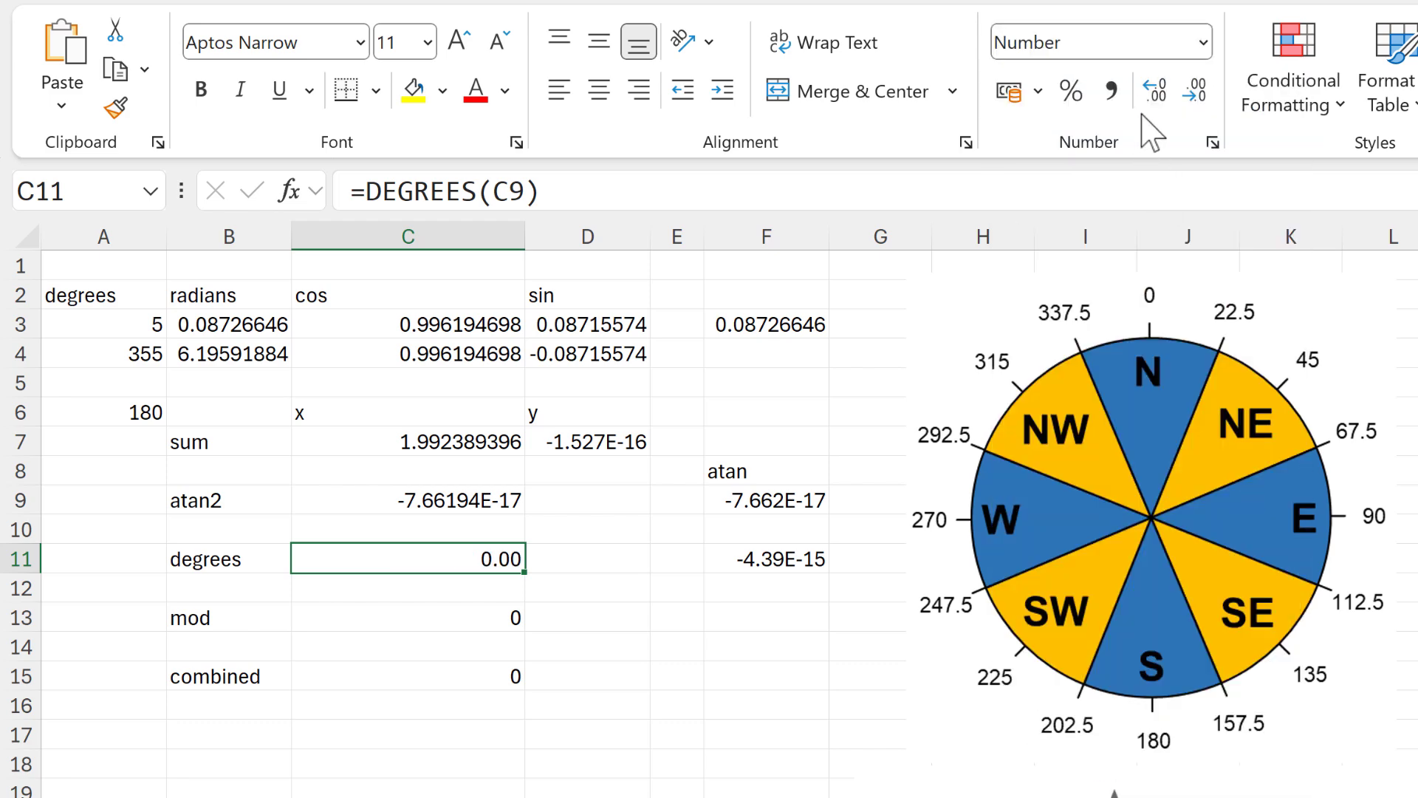
double_click(1154, 95)
double_click(1155, 95)
double_click(1155, 95)
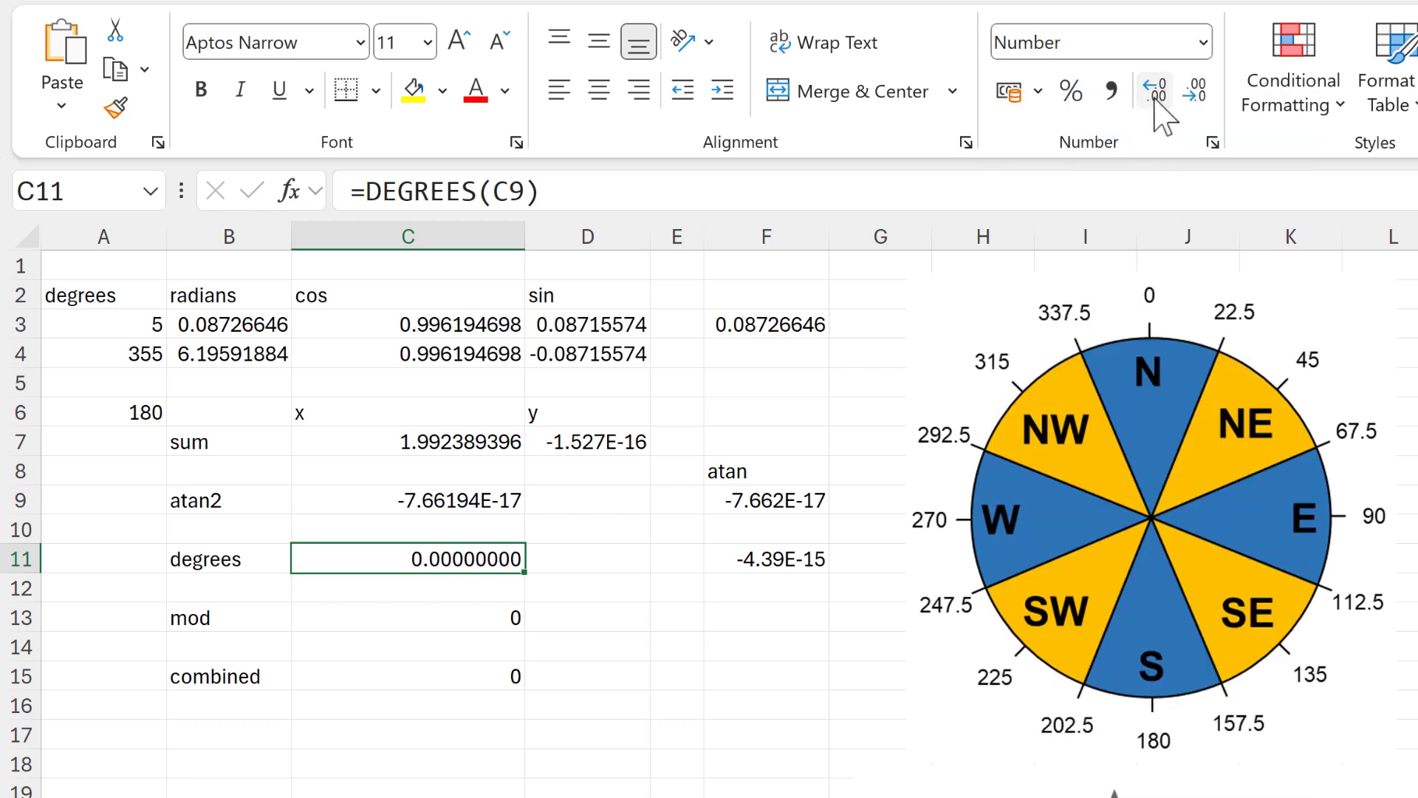
double_click(1154, 94)
left_click(1154, 95)
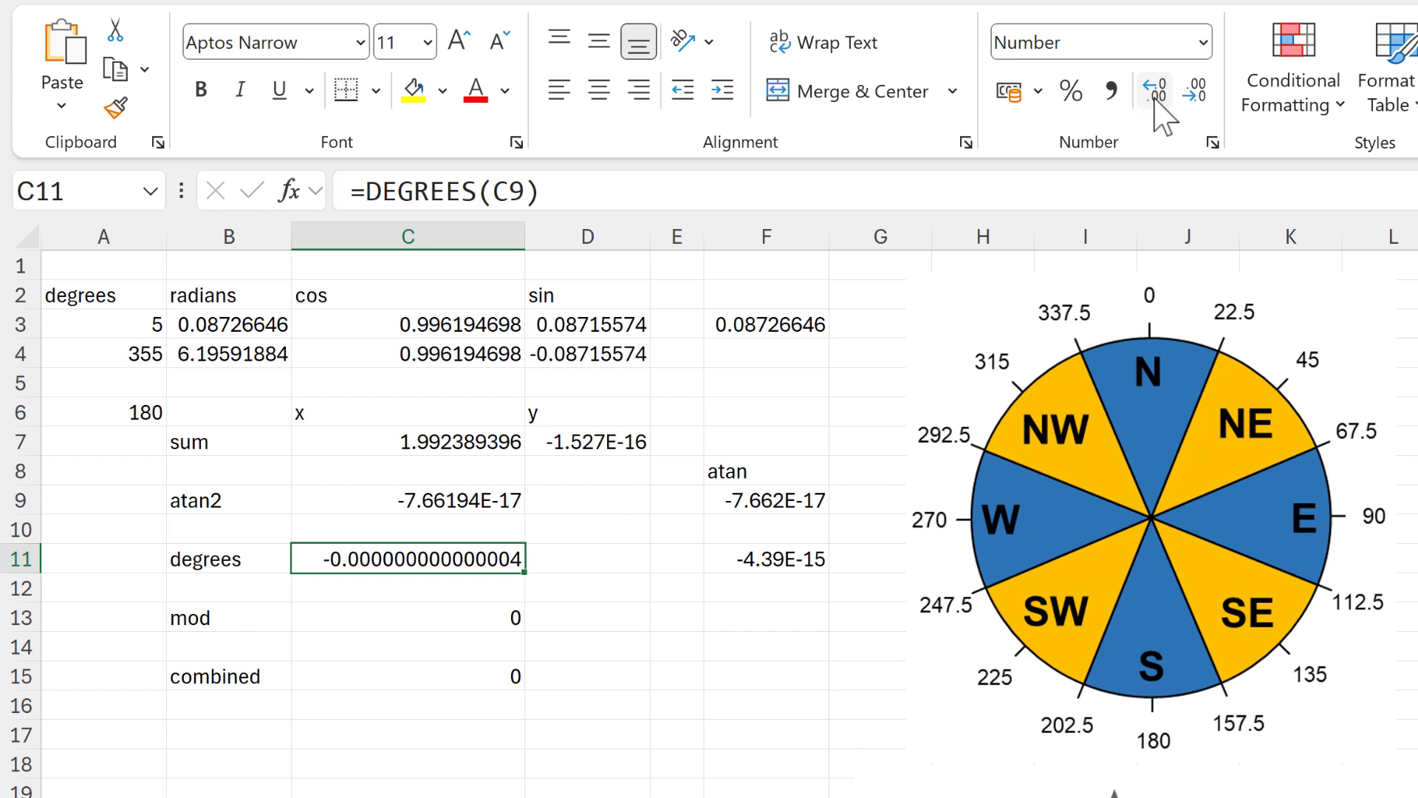
left_click(1155, 94)
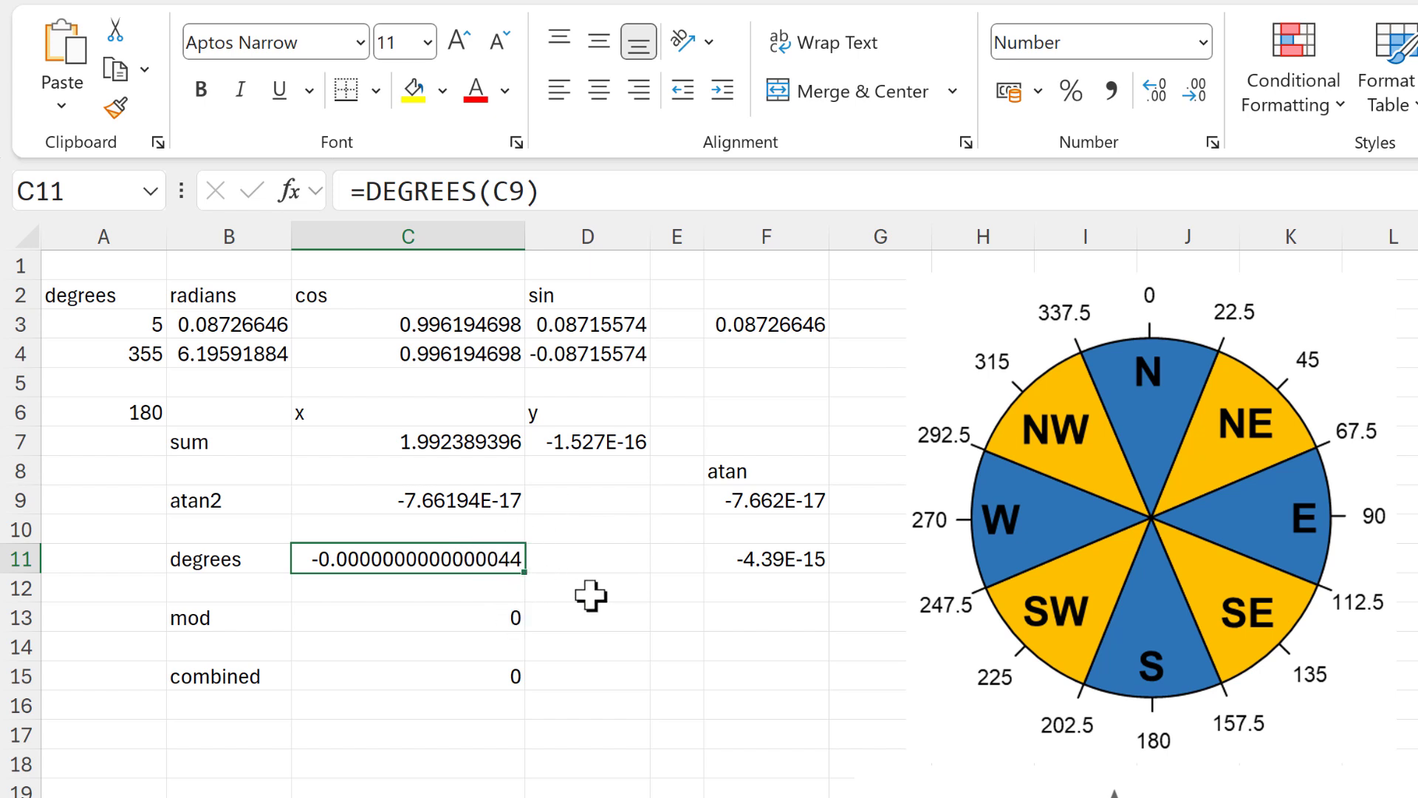
left_click(513, 618)
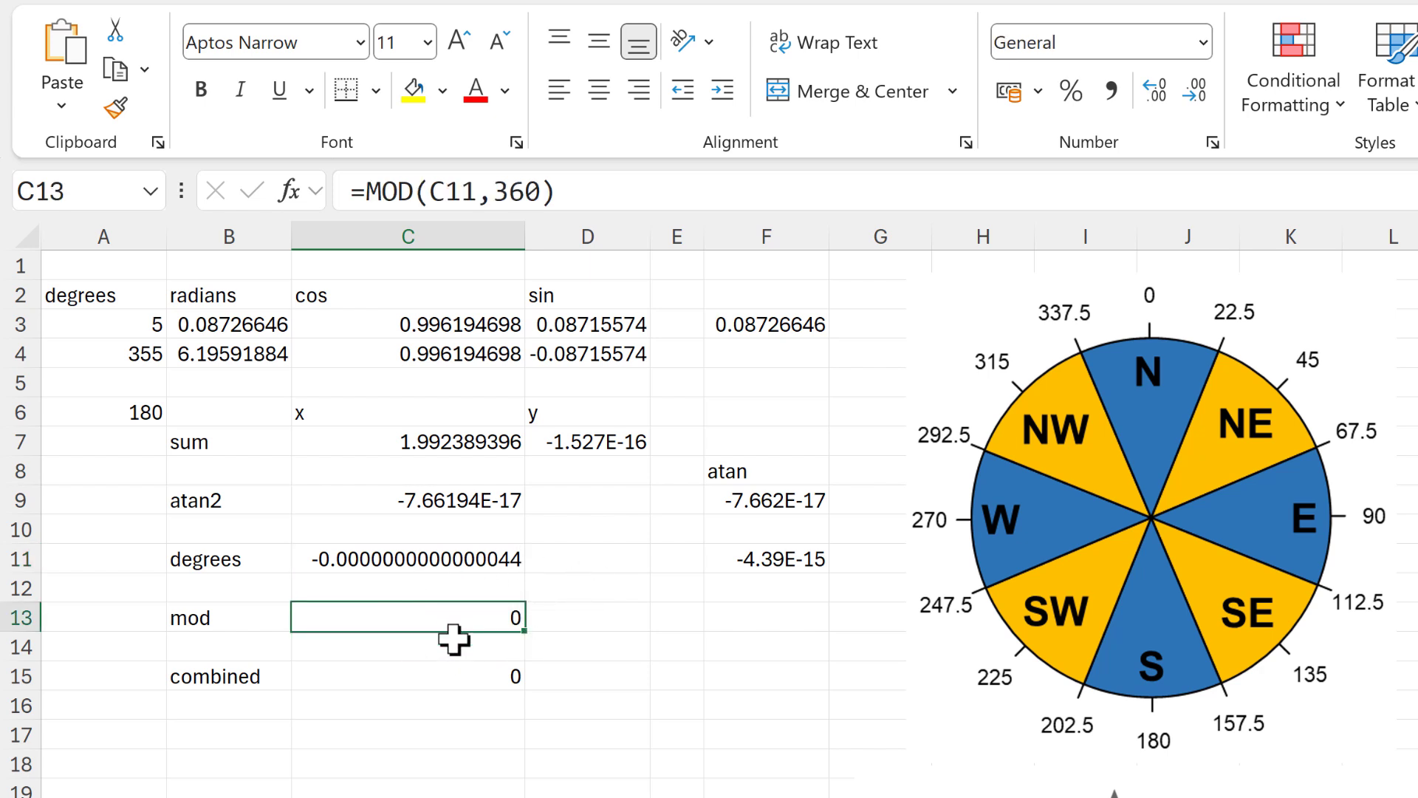
left_click(459, 678)
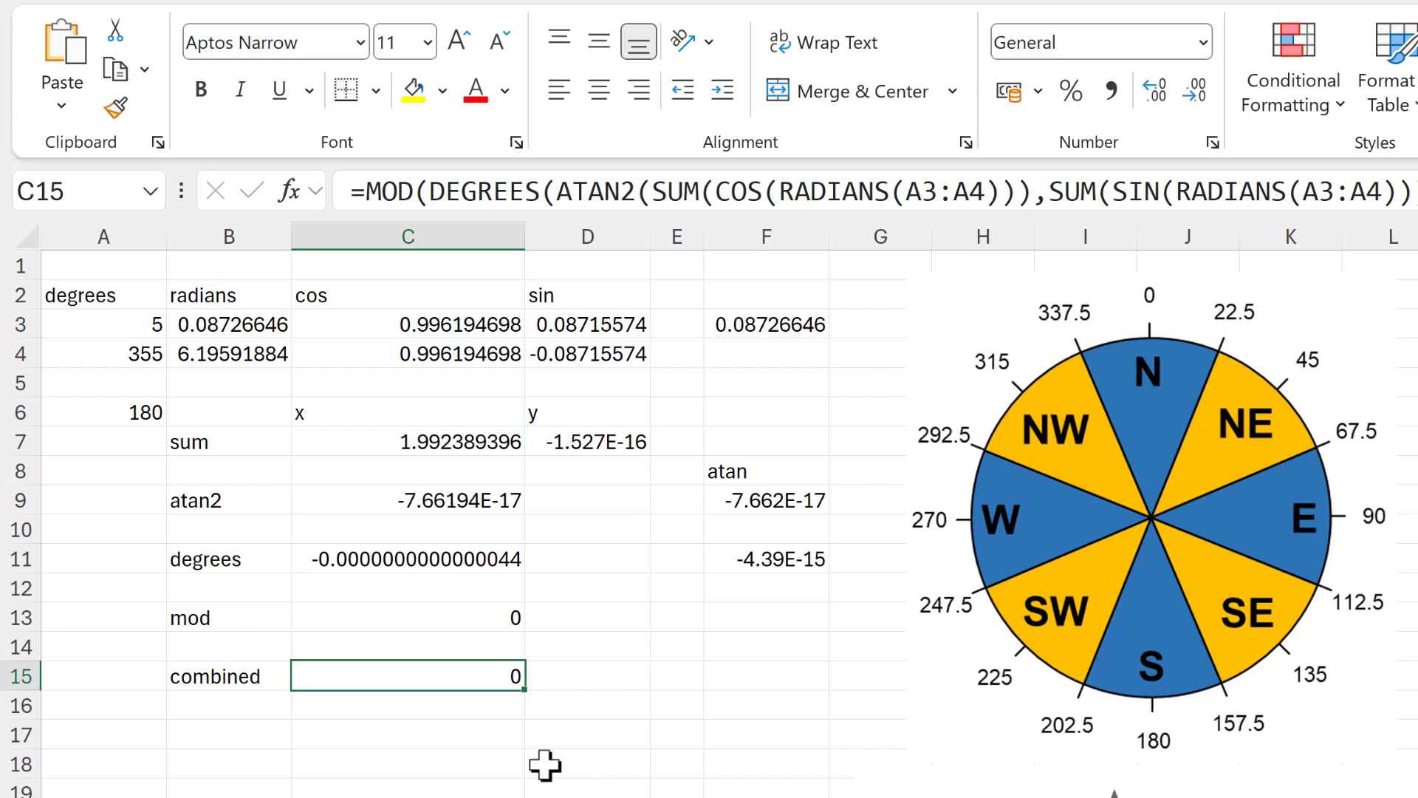
key("F2")
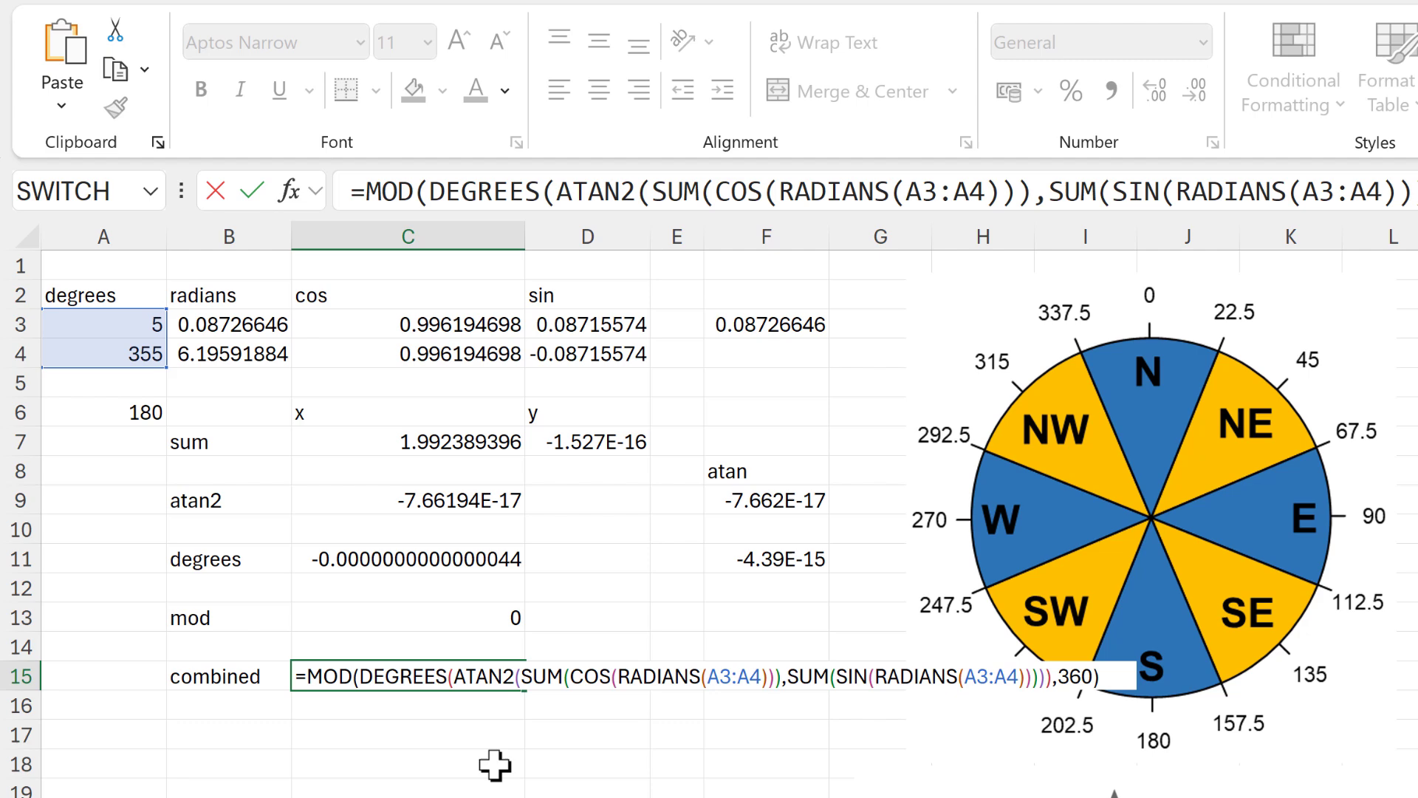
key("ctrl+Return")
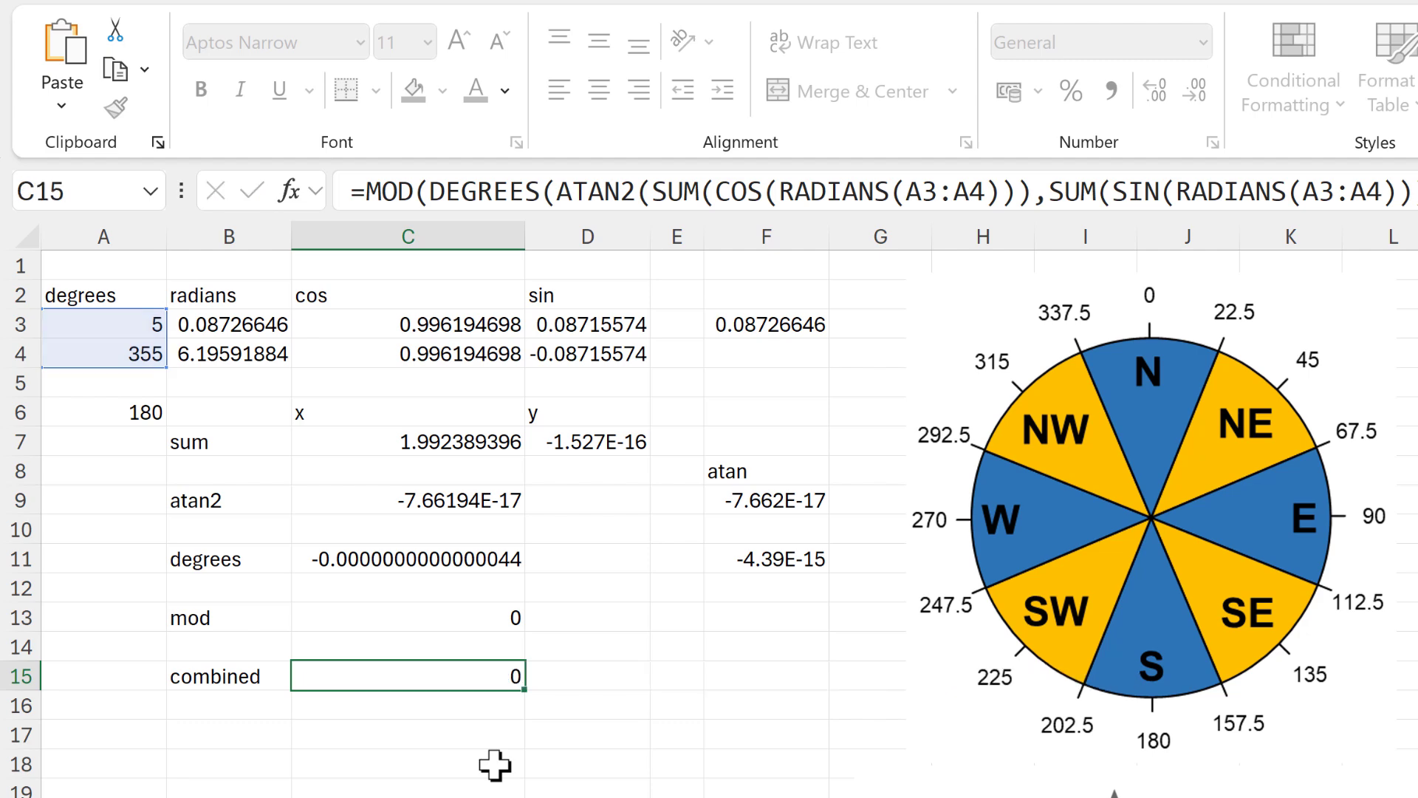